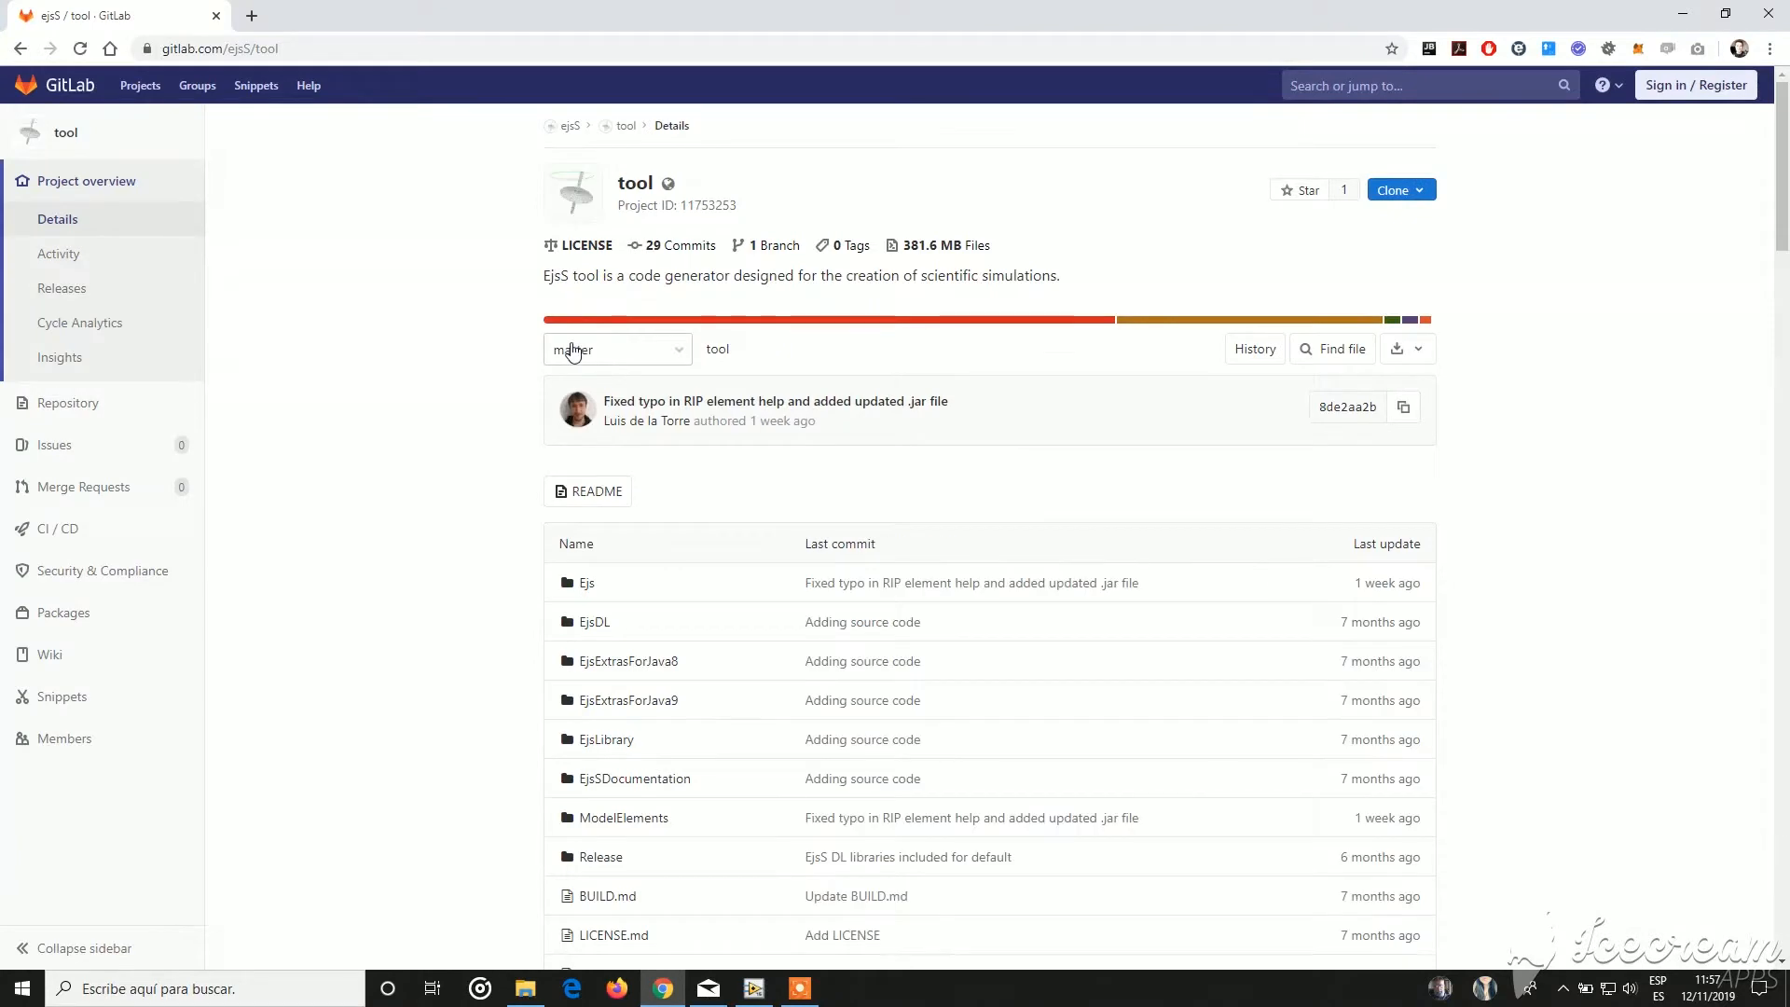
- Download the GitLab tool repository's master branch as a zip archive
left_click(1433, 193)
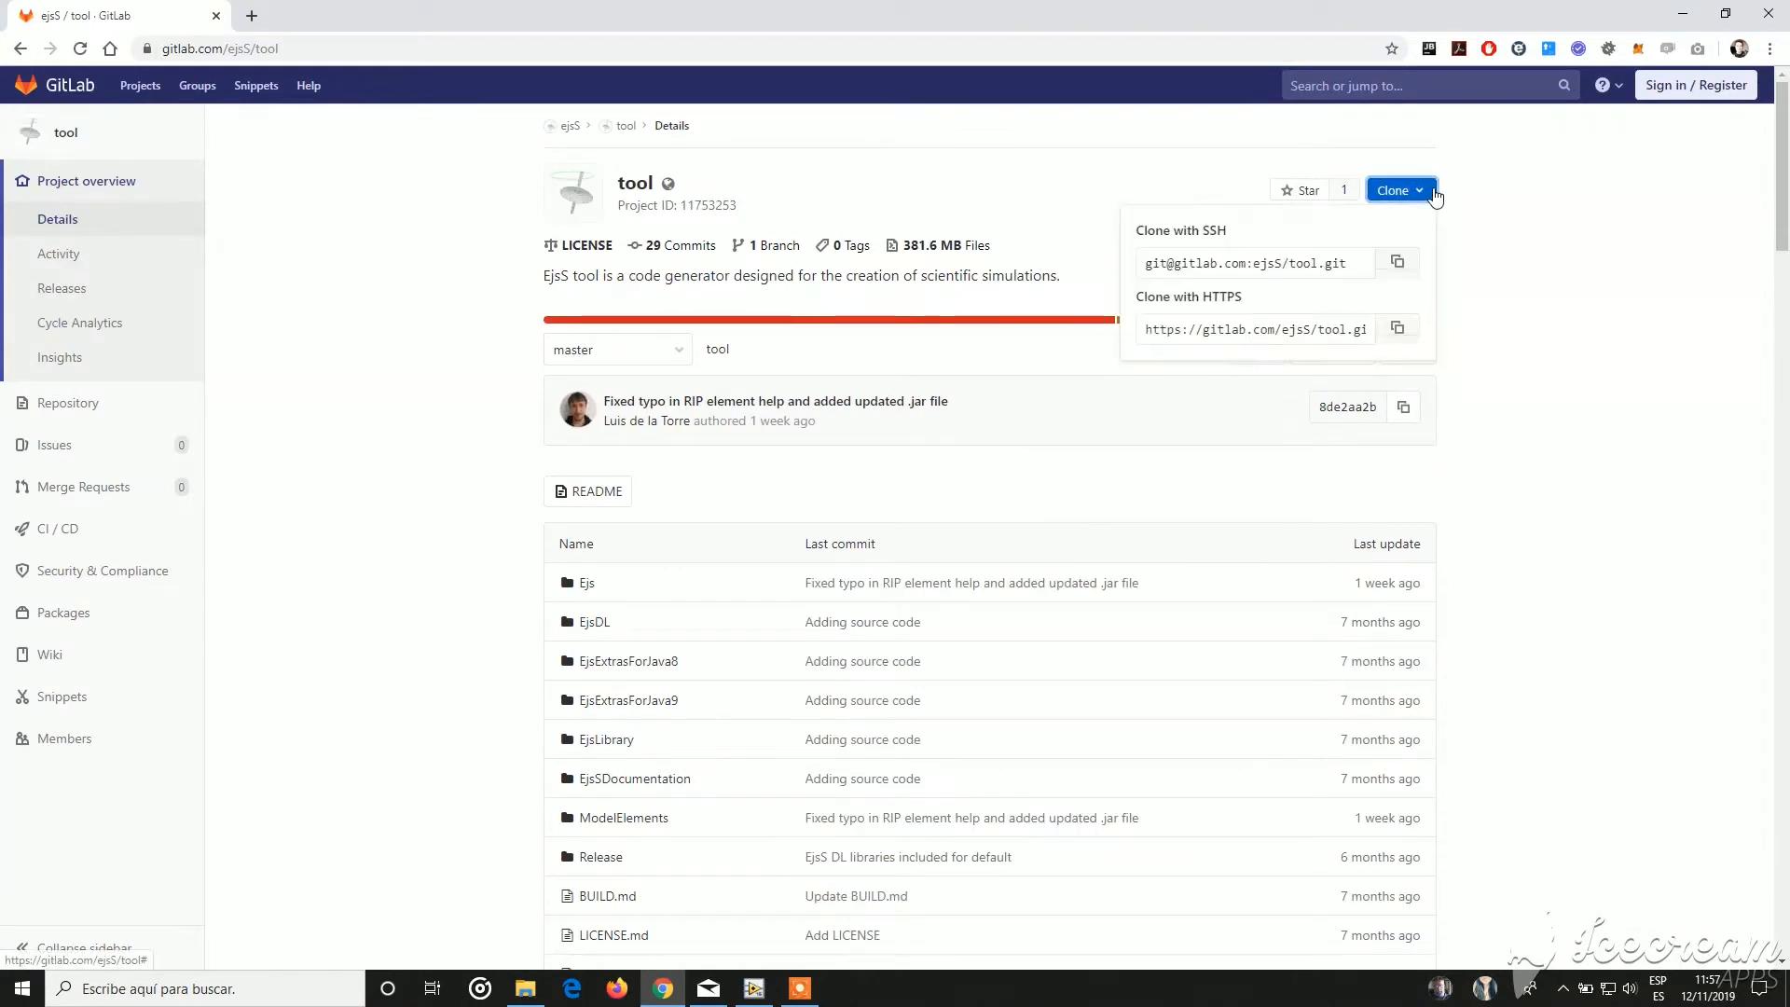
left_click(1492, 280)
left_click(1403, 351)
left_click(1243, 429)
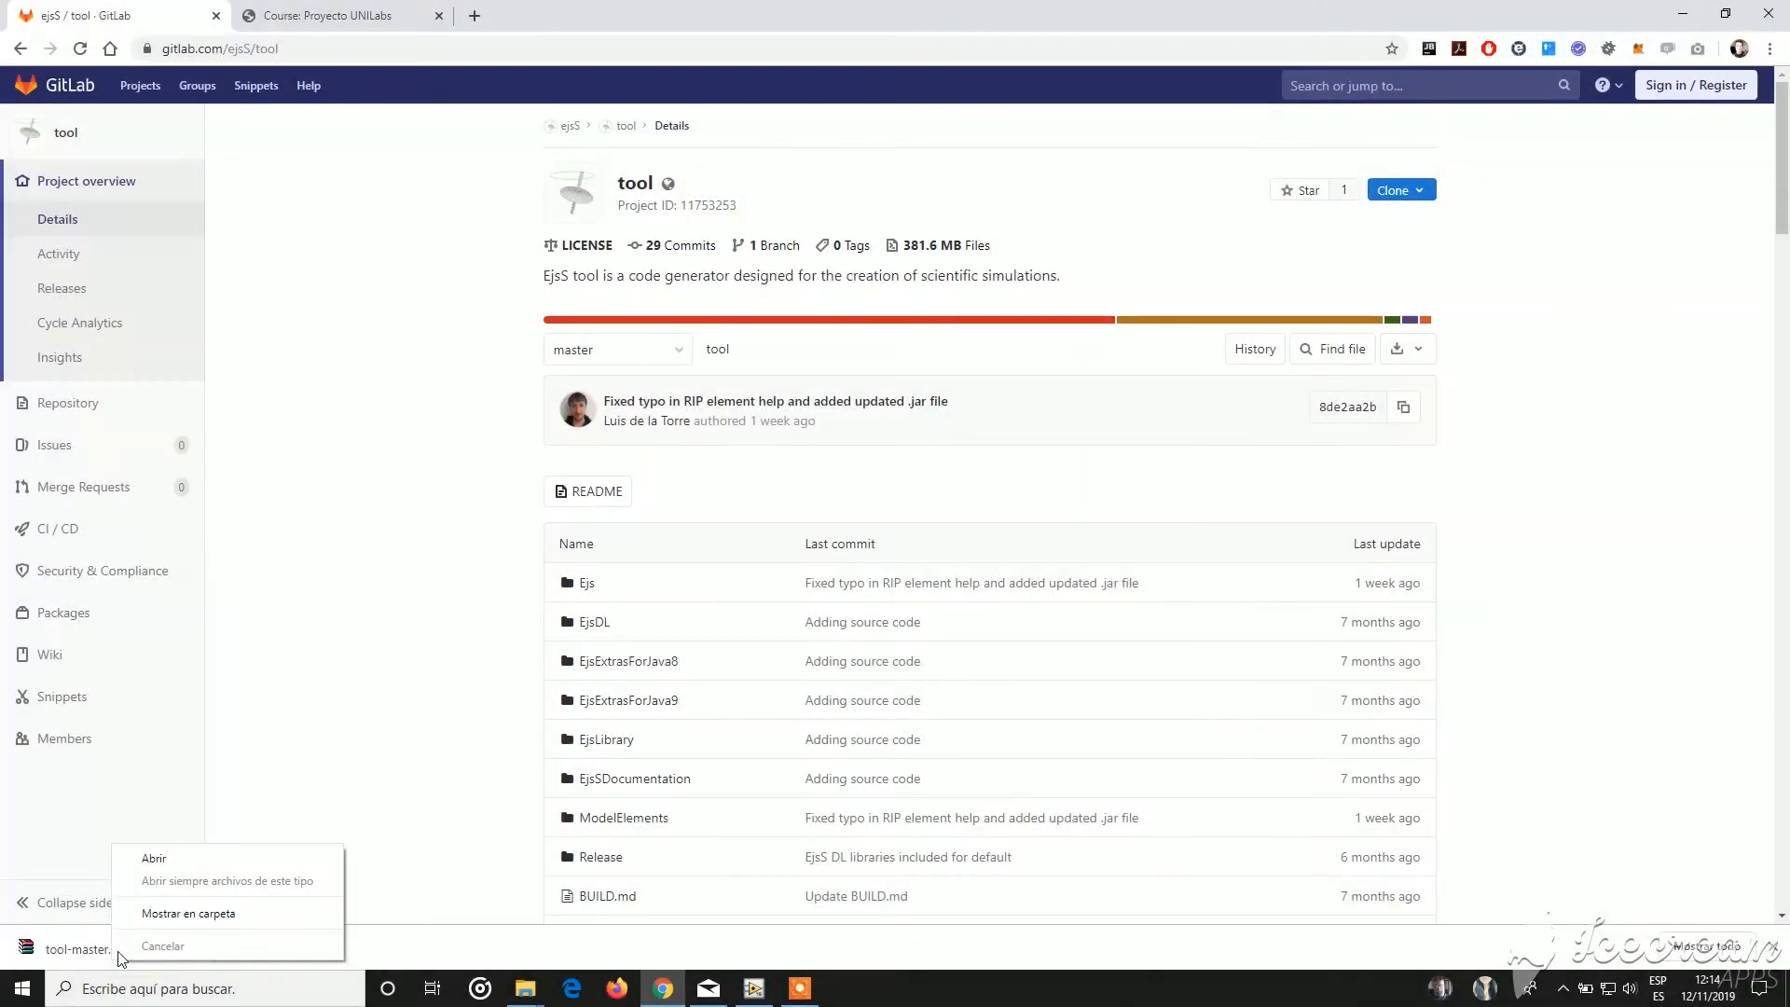
- Show the downloaded tool-master.zip in its folder and extract it to a tool-master folder, moving the extraction progress window aside
left_click(186, 913)
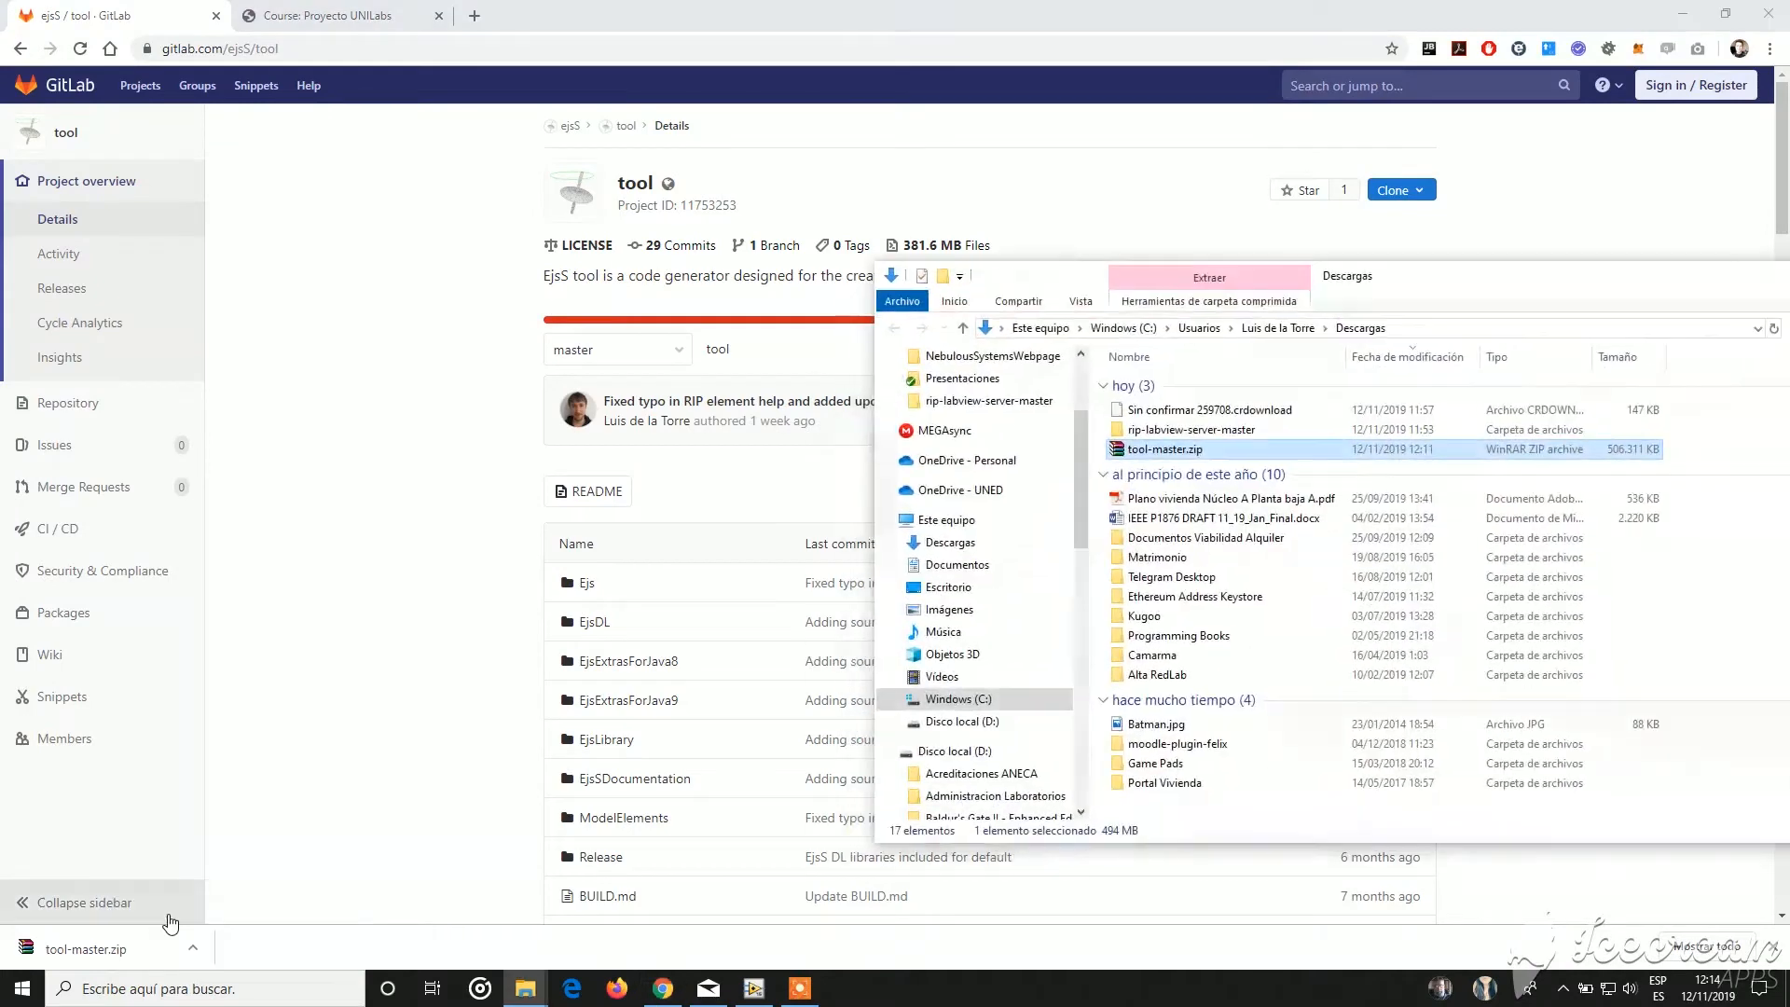
right_click(1172, 453)
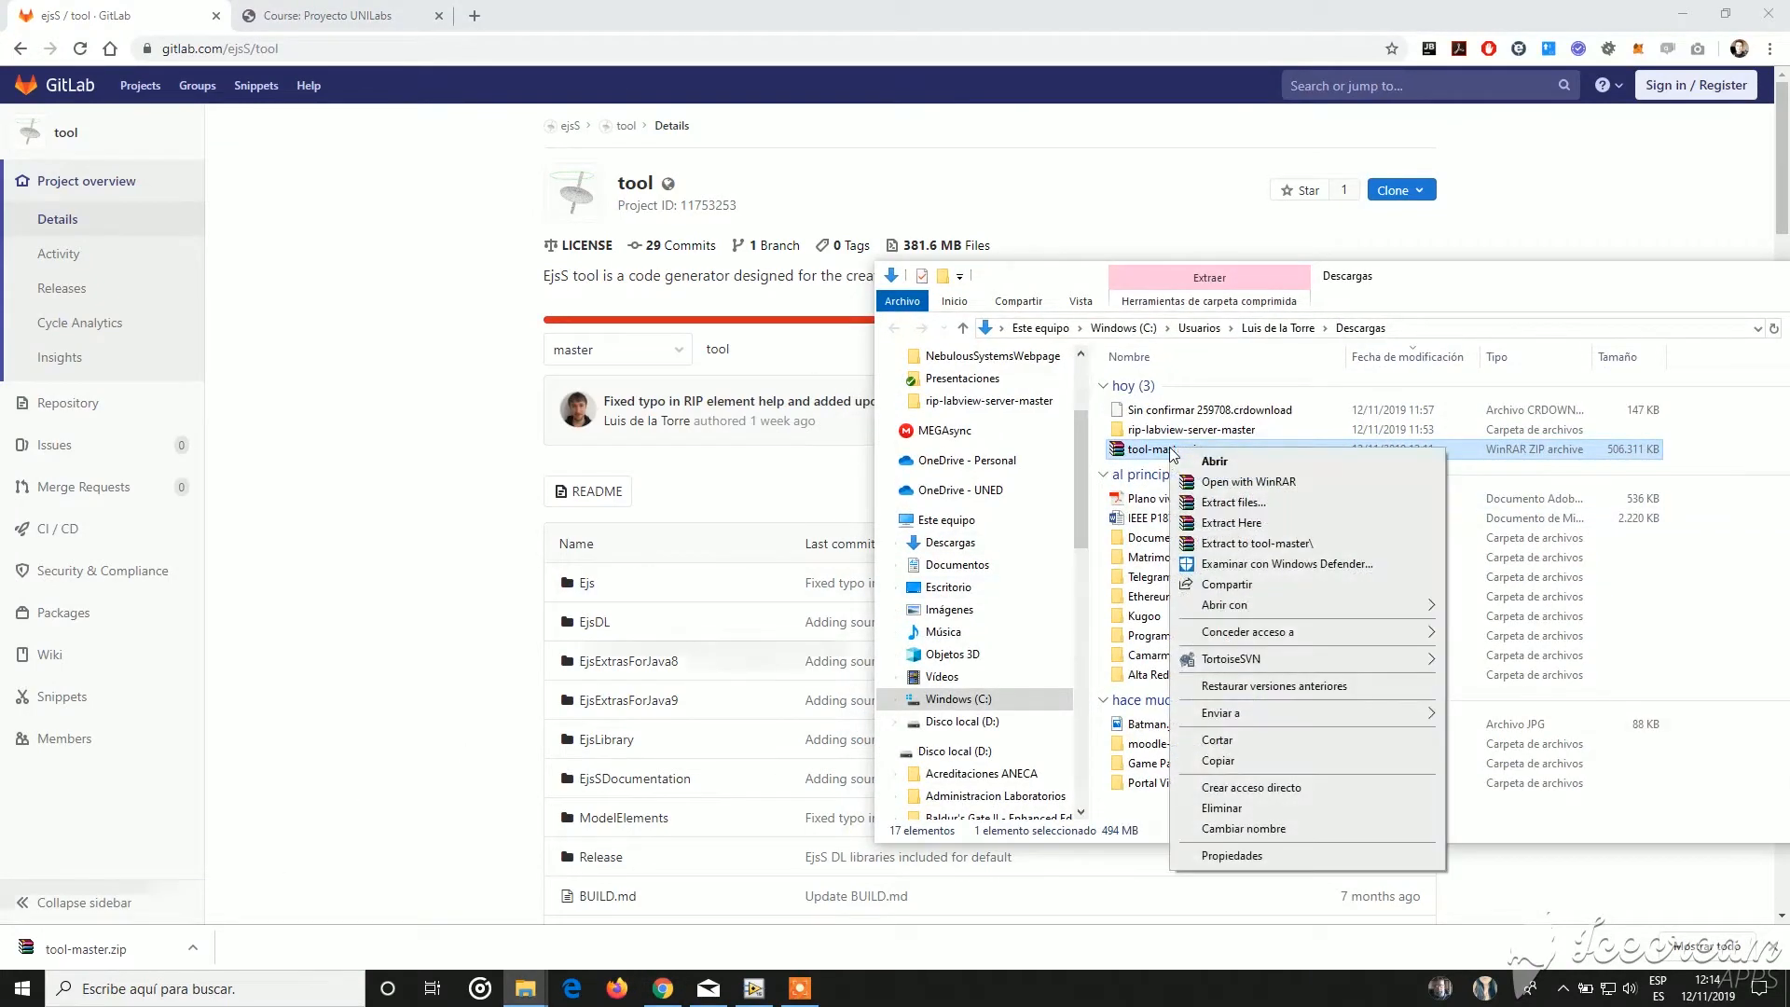
left_click(1254, 543)
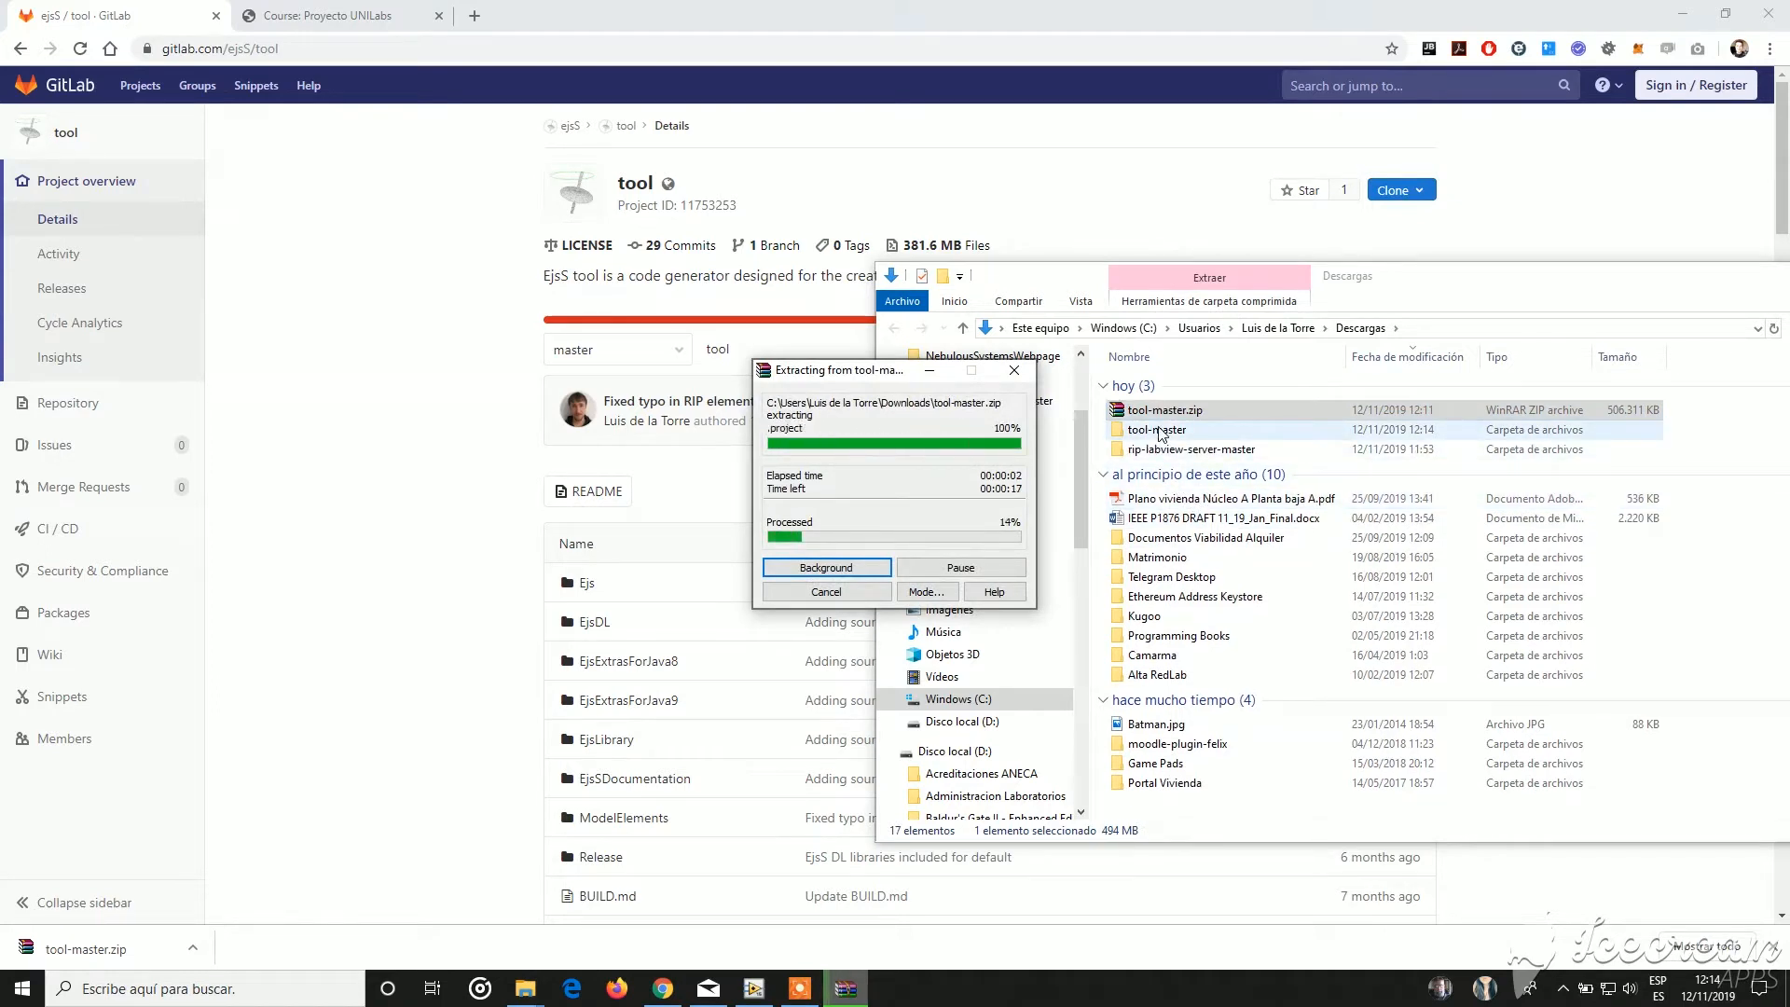
left_click_drag(875, 377, 575, 336)
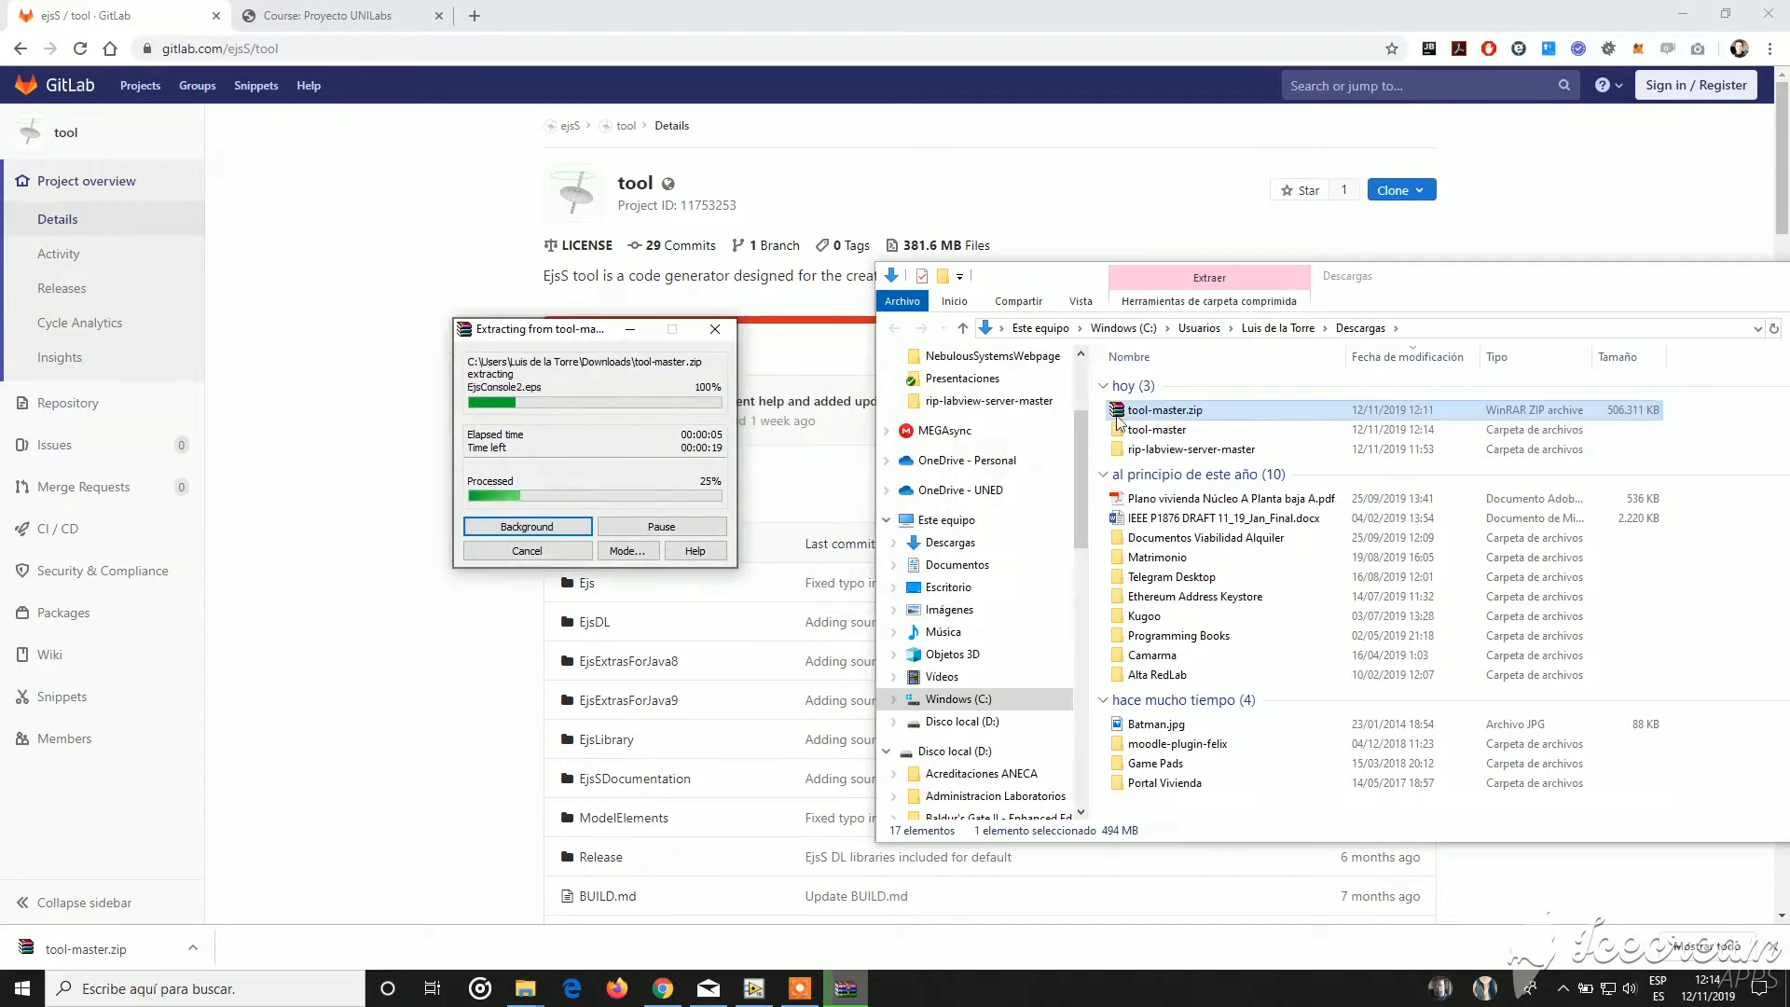
- Run EjsConsole.jar from the Ejs/distribution folder inside the extracted tool-master folder and dismiss the update error
double_click(1165, 430)
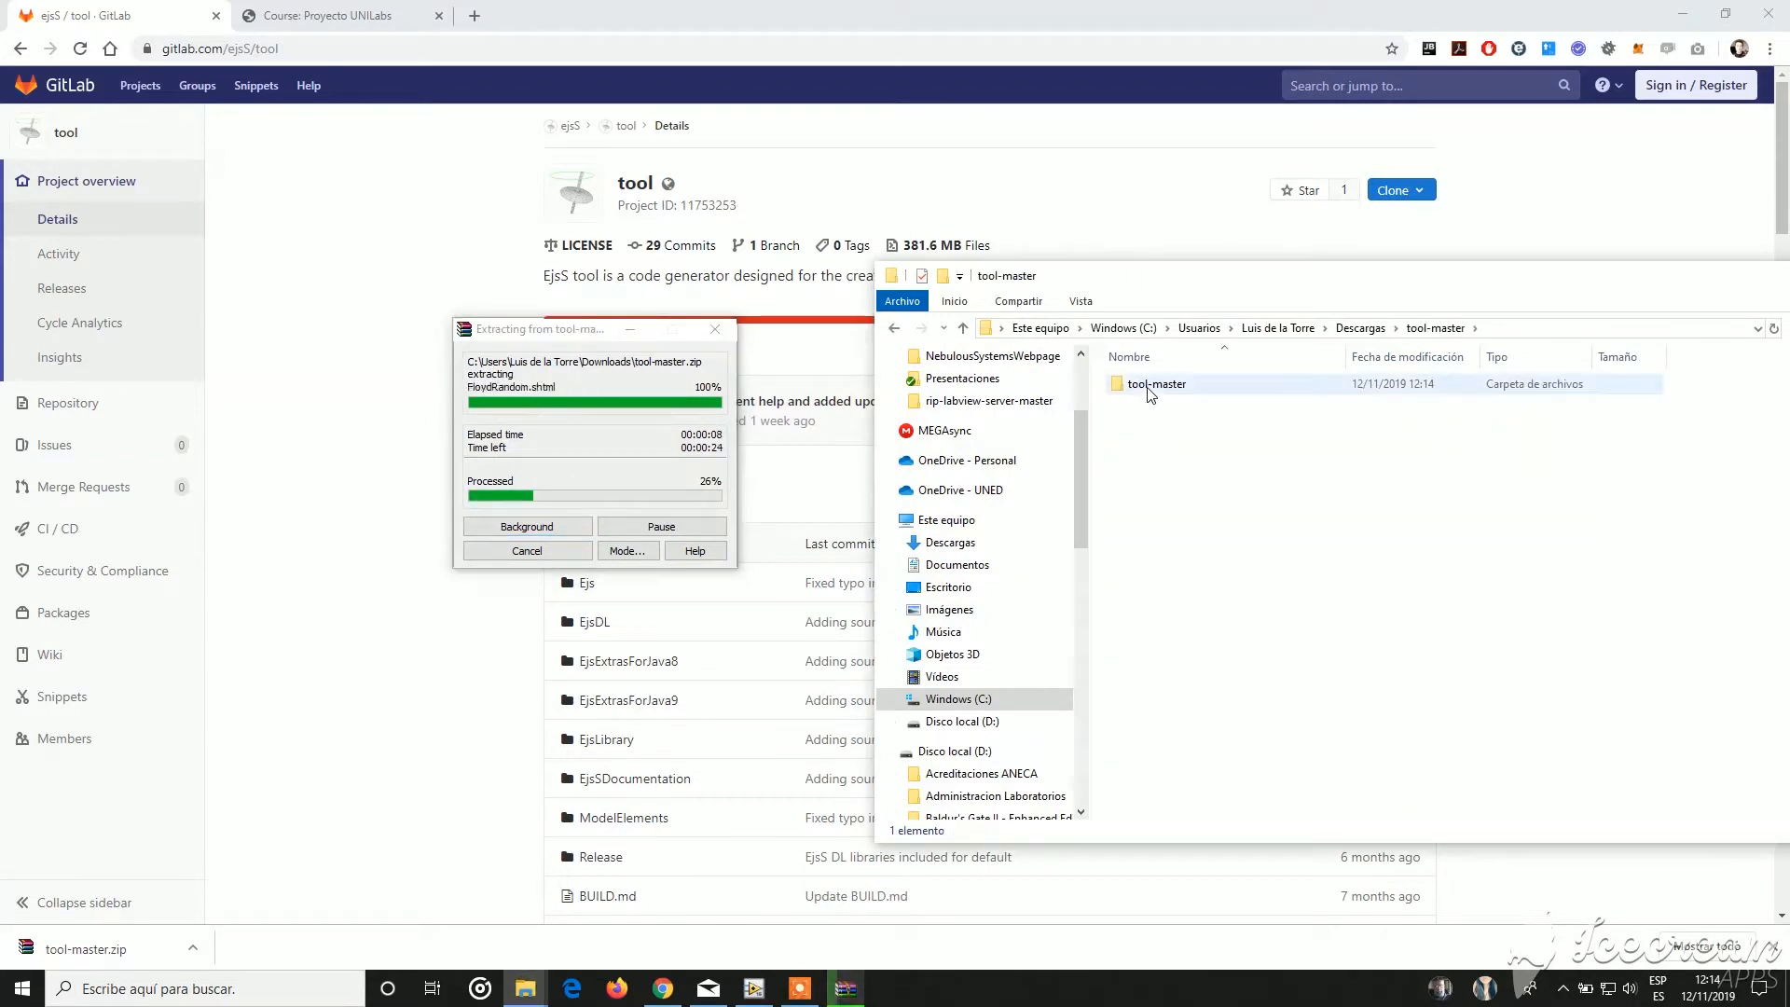
double_click(1147, 391)
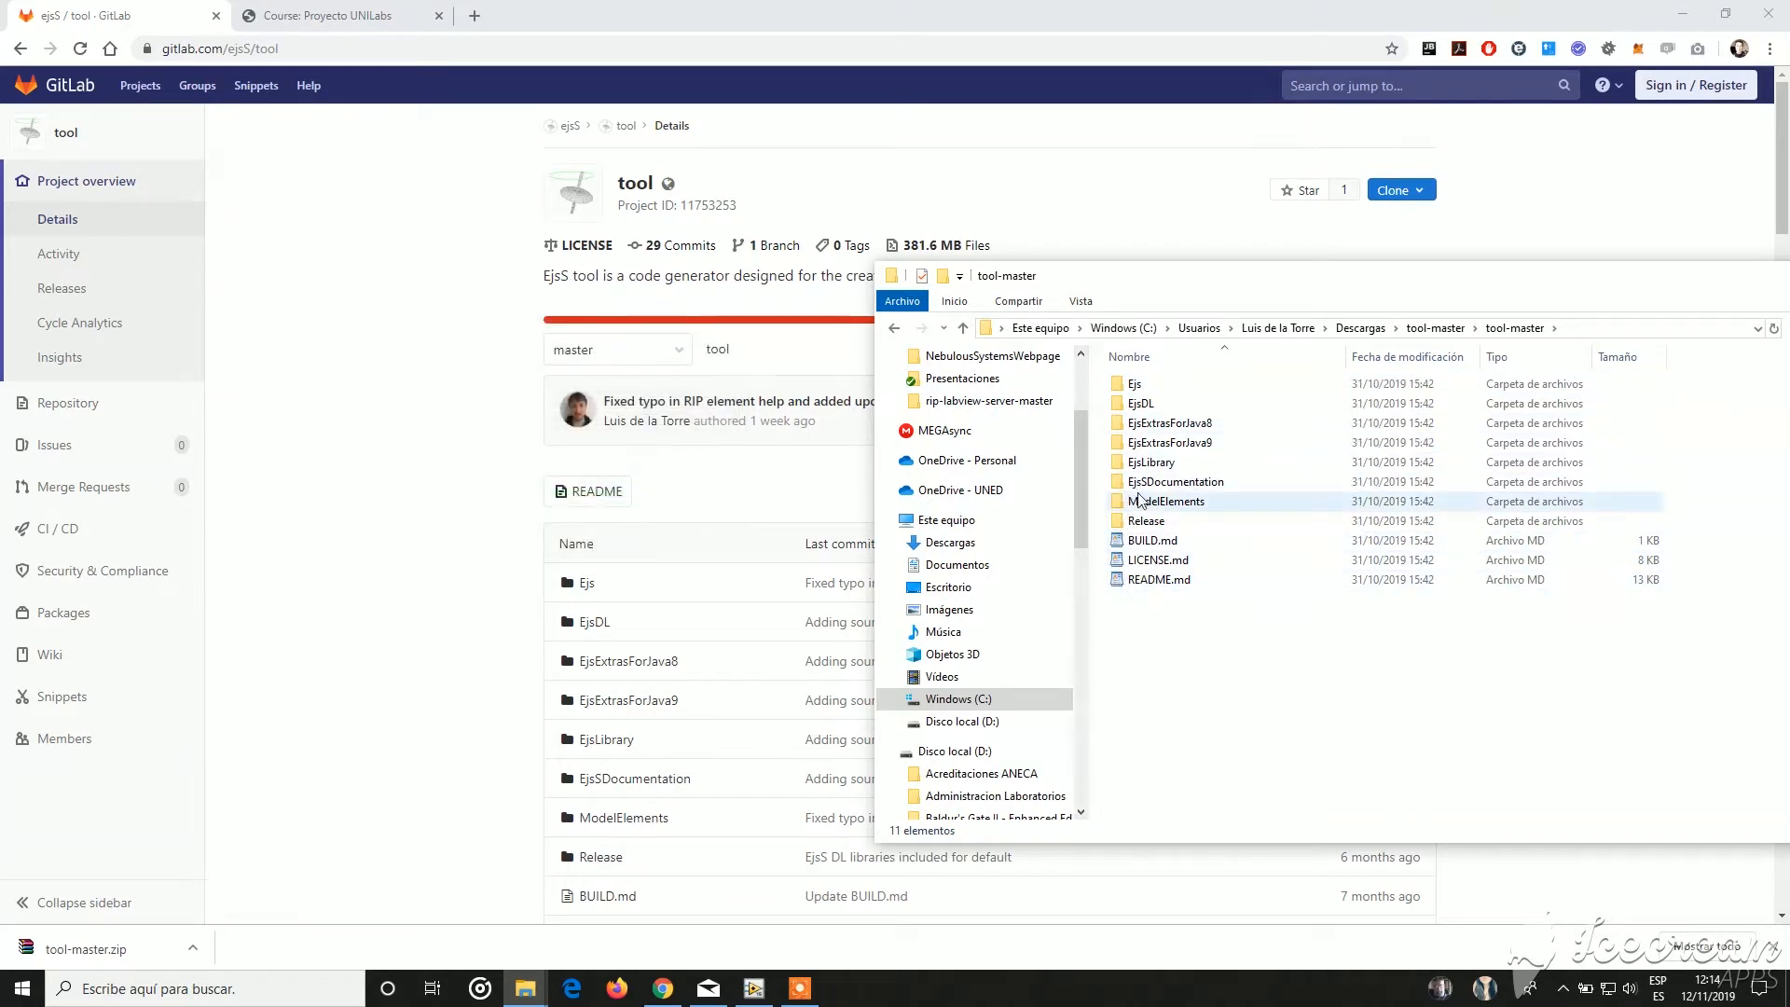
double_click(1135, 386)
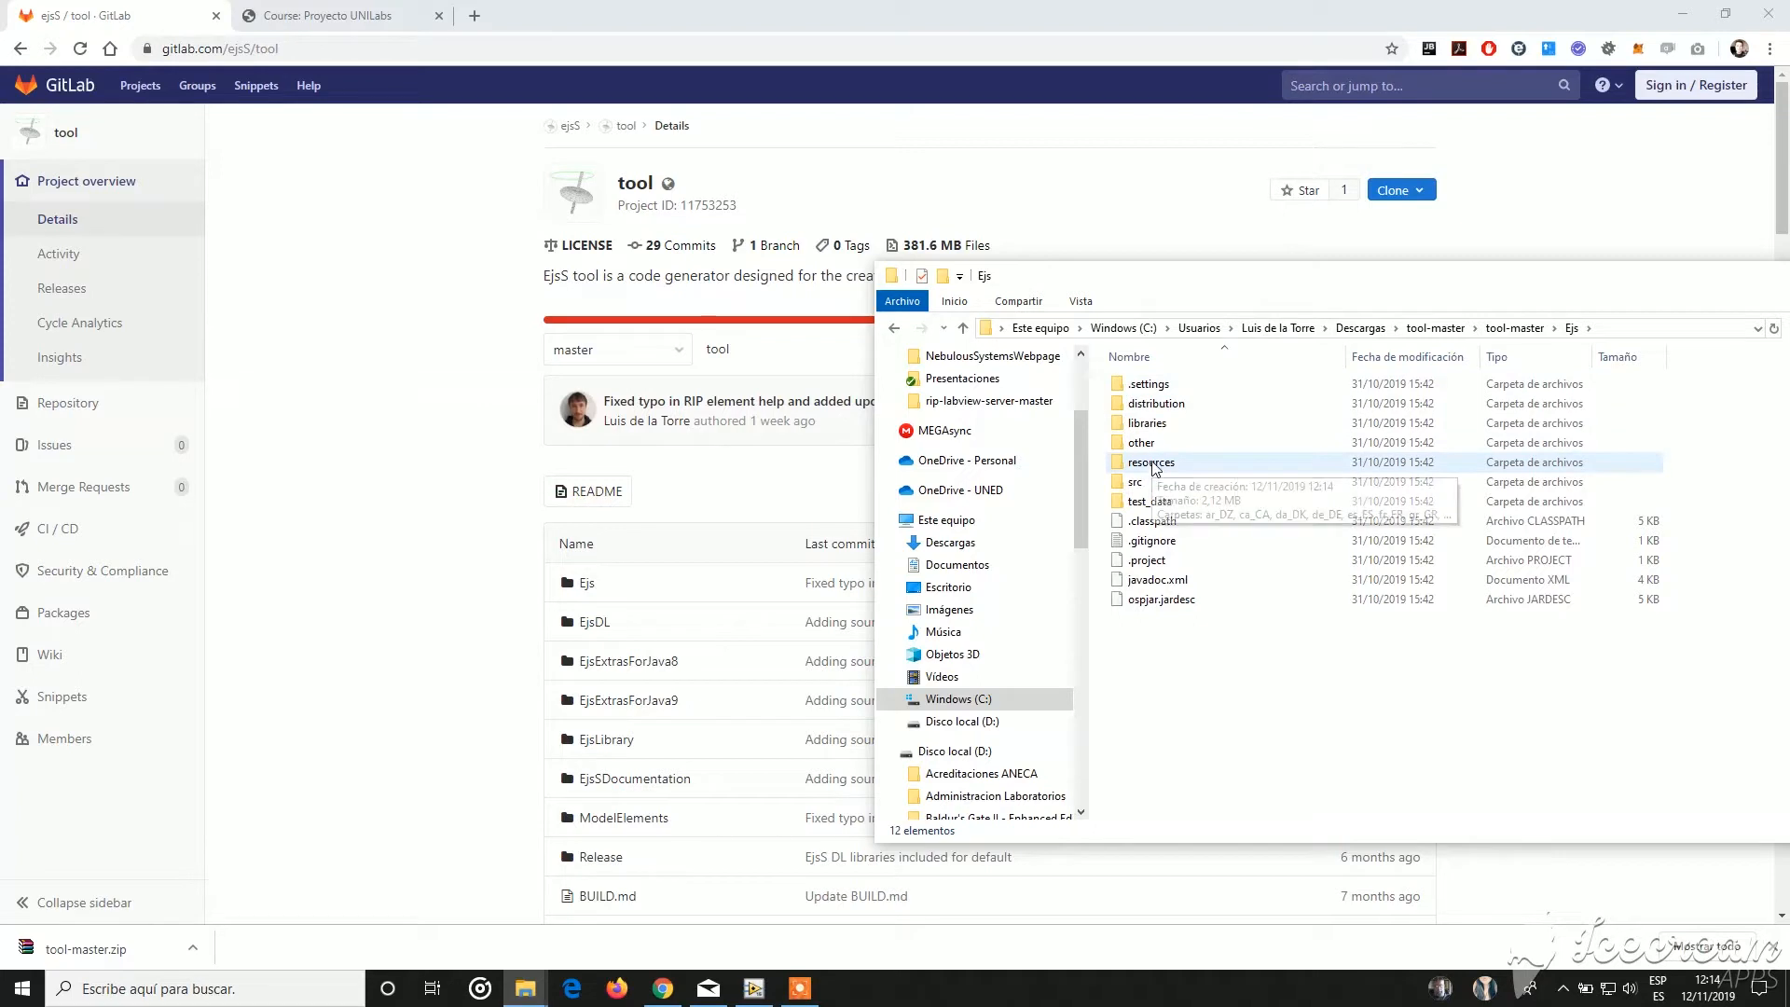
left_click(1176, 411)
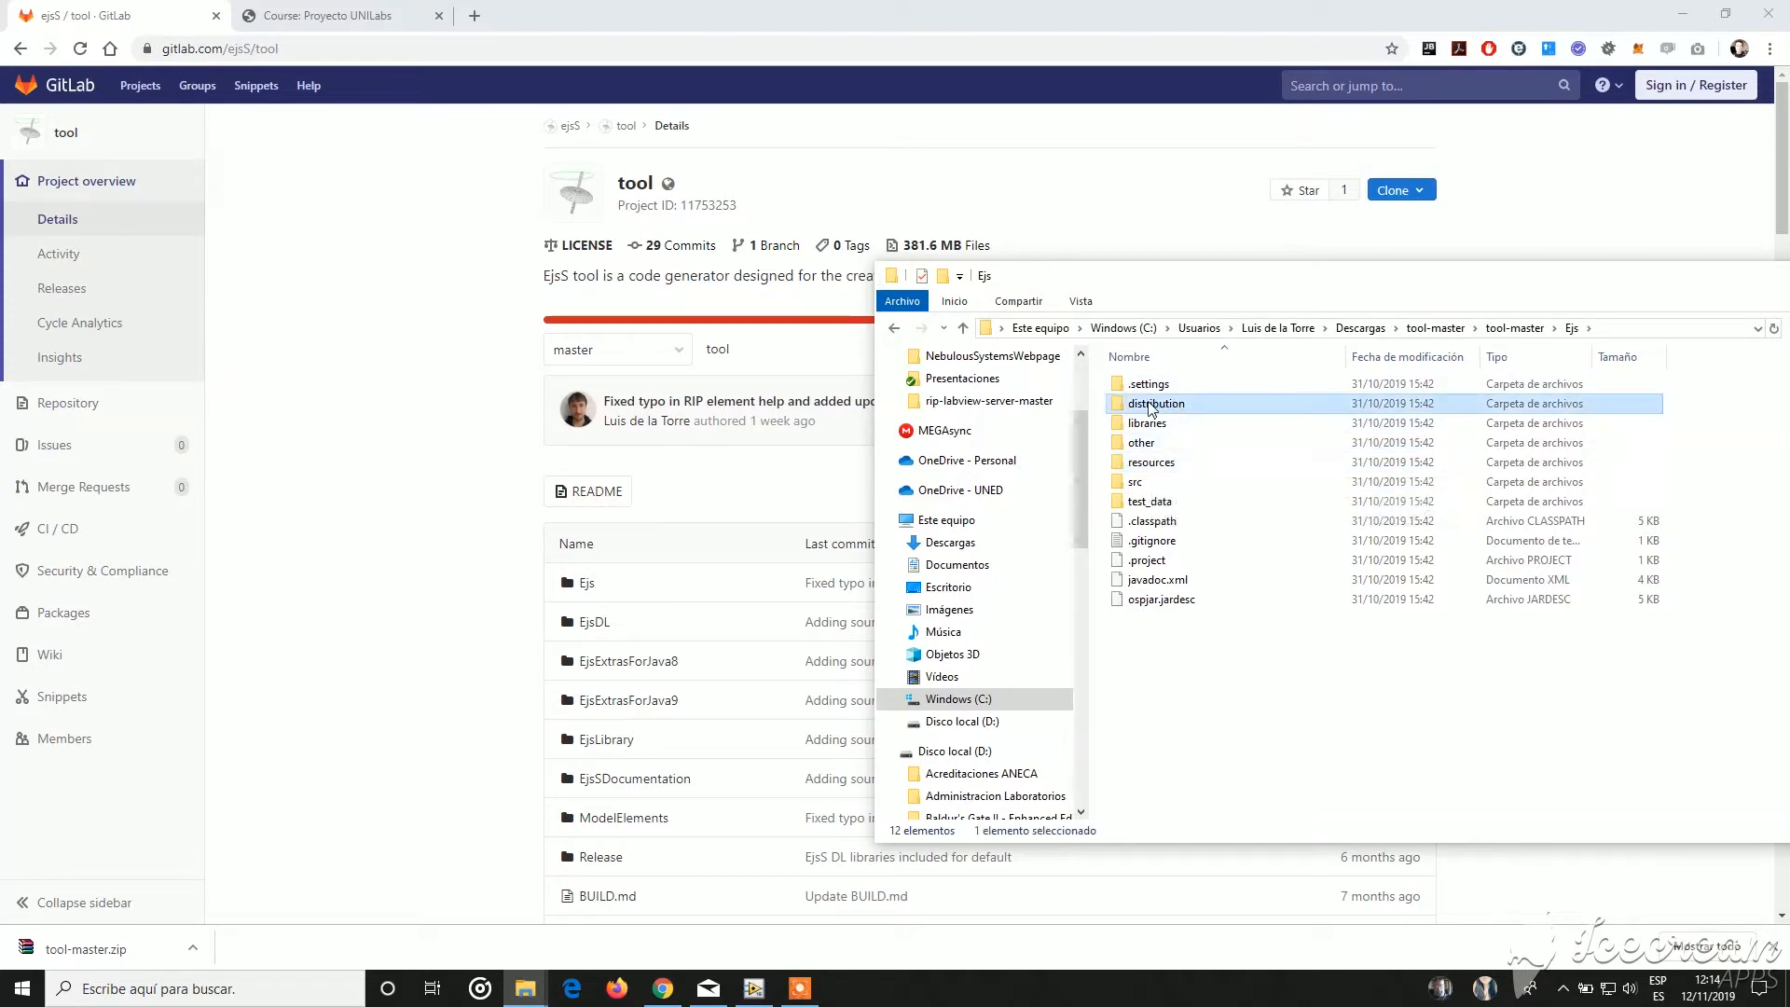
double_click(1156, 406)
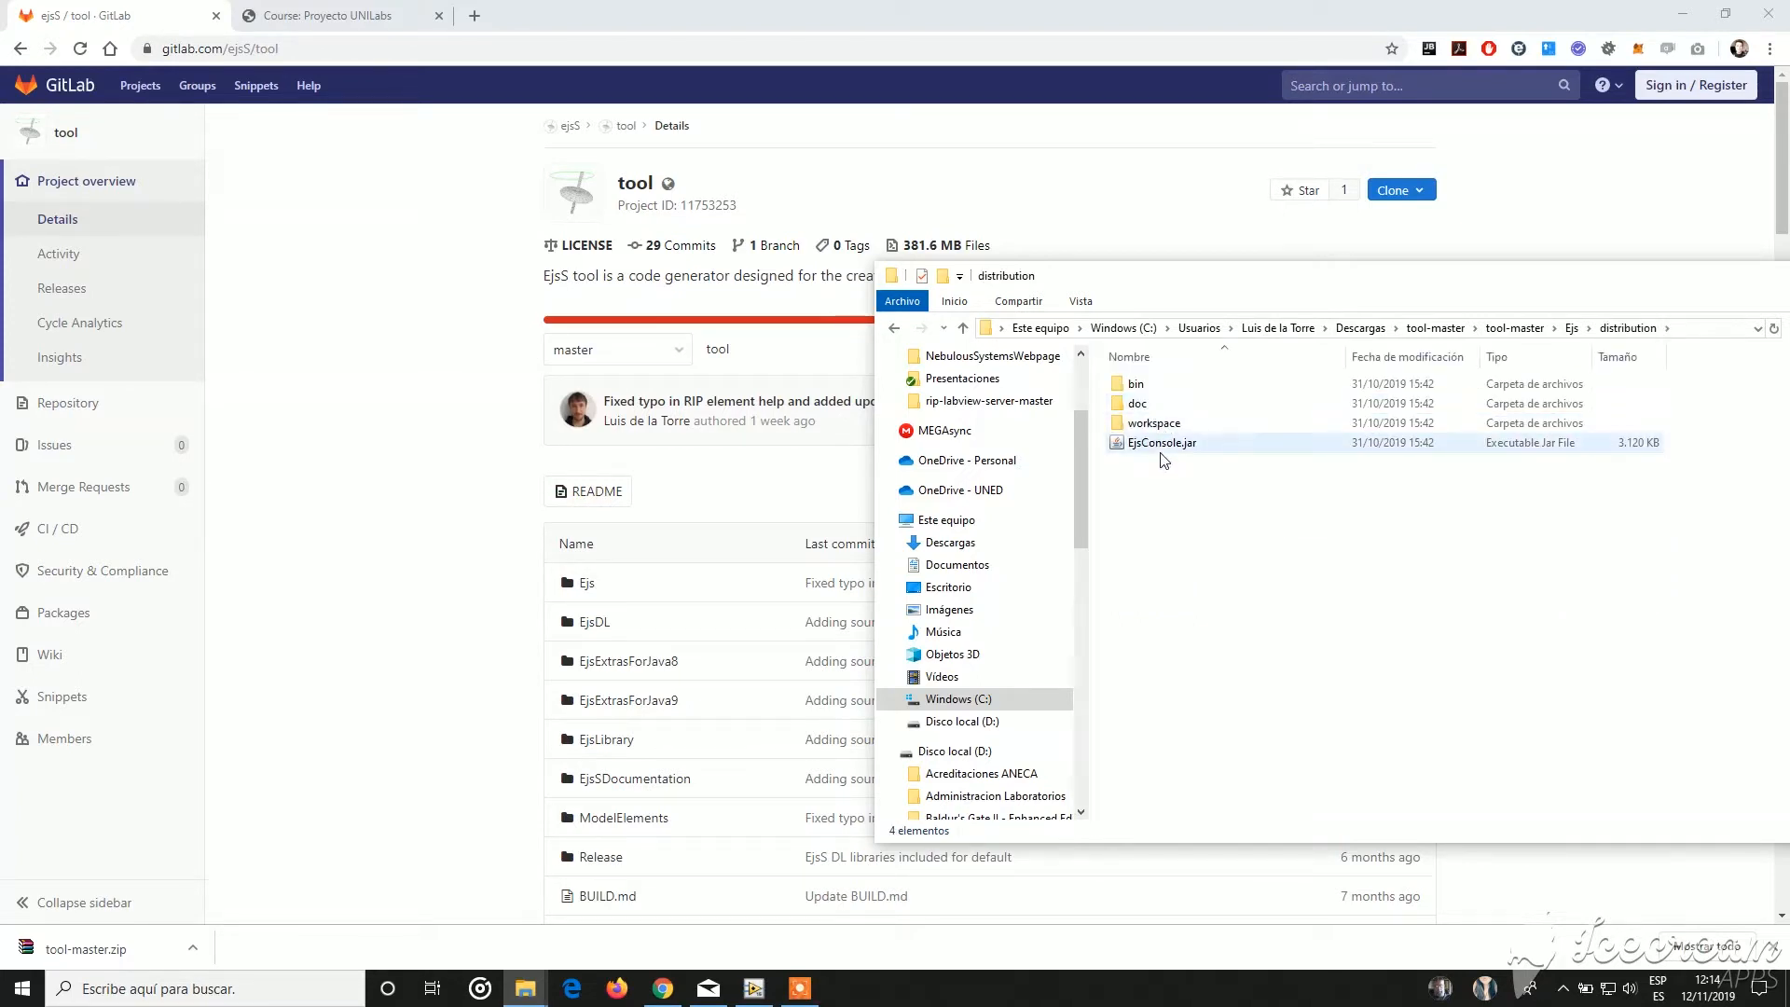
left_click(1161, 446)
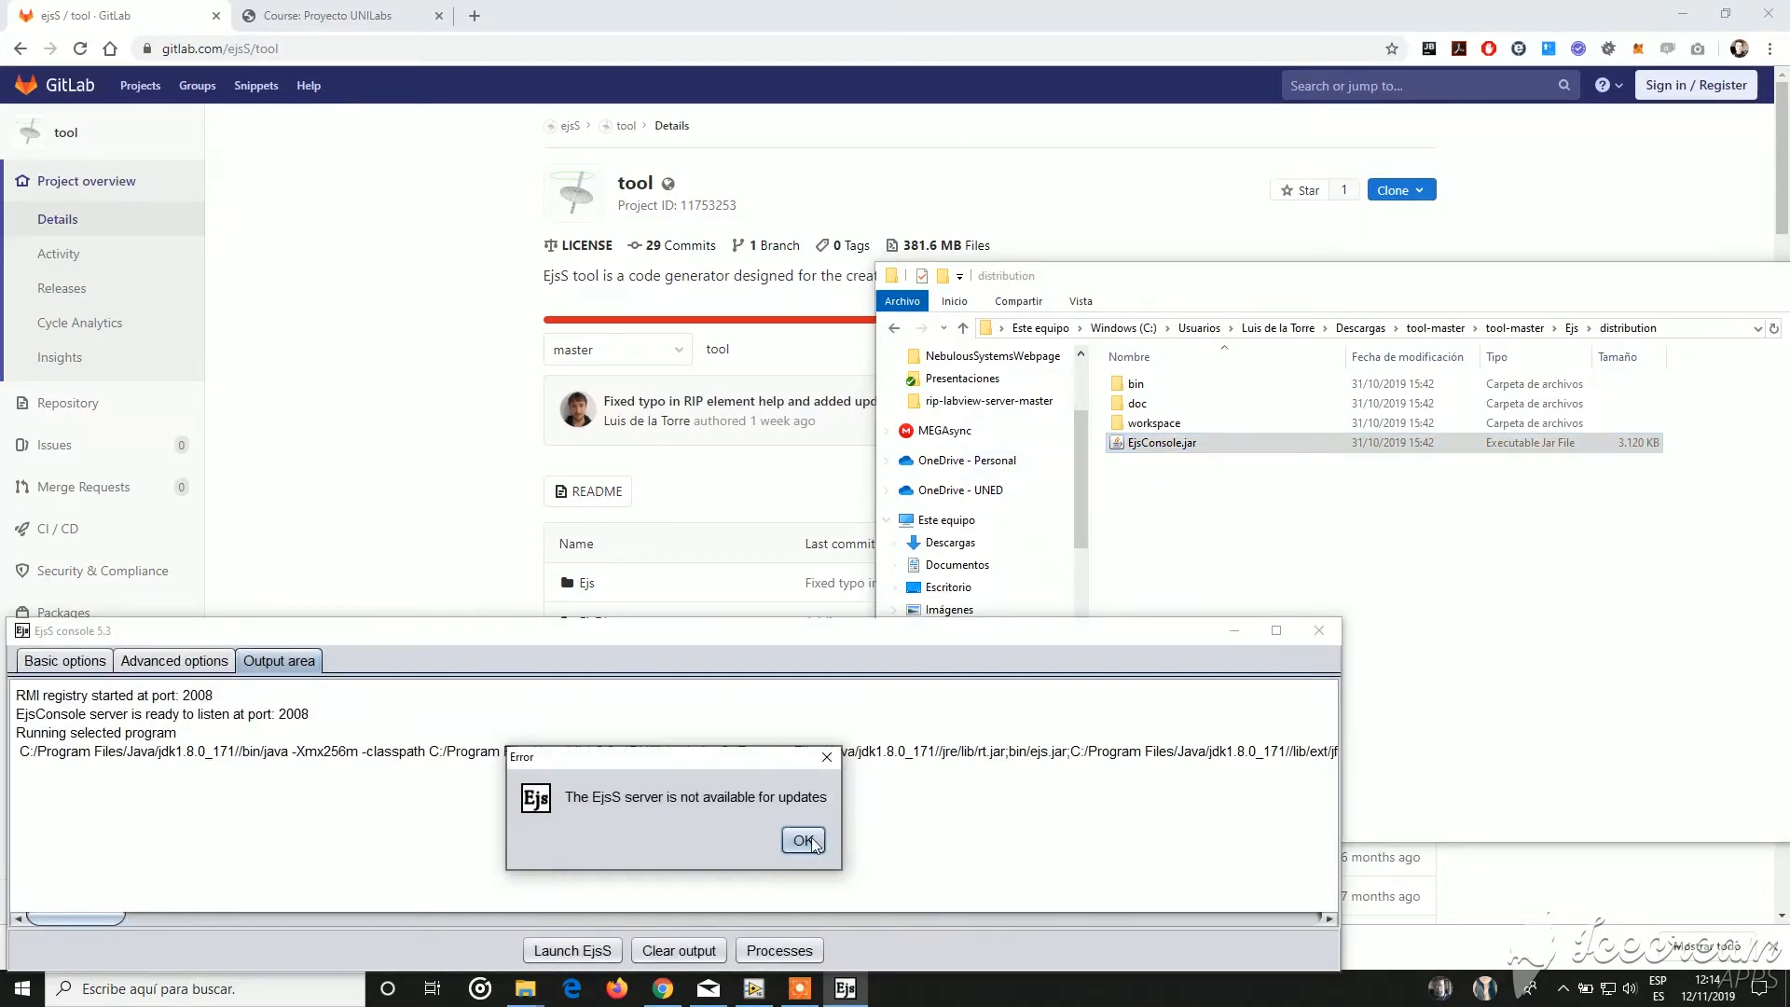
left_click(804, 840)
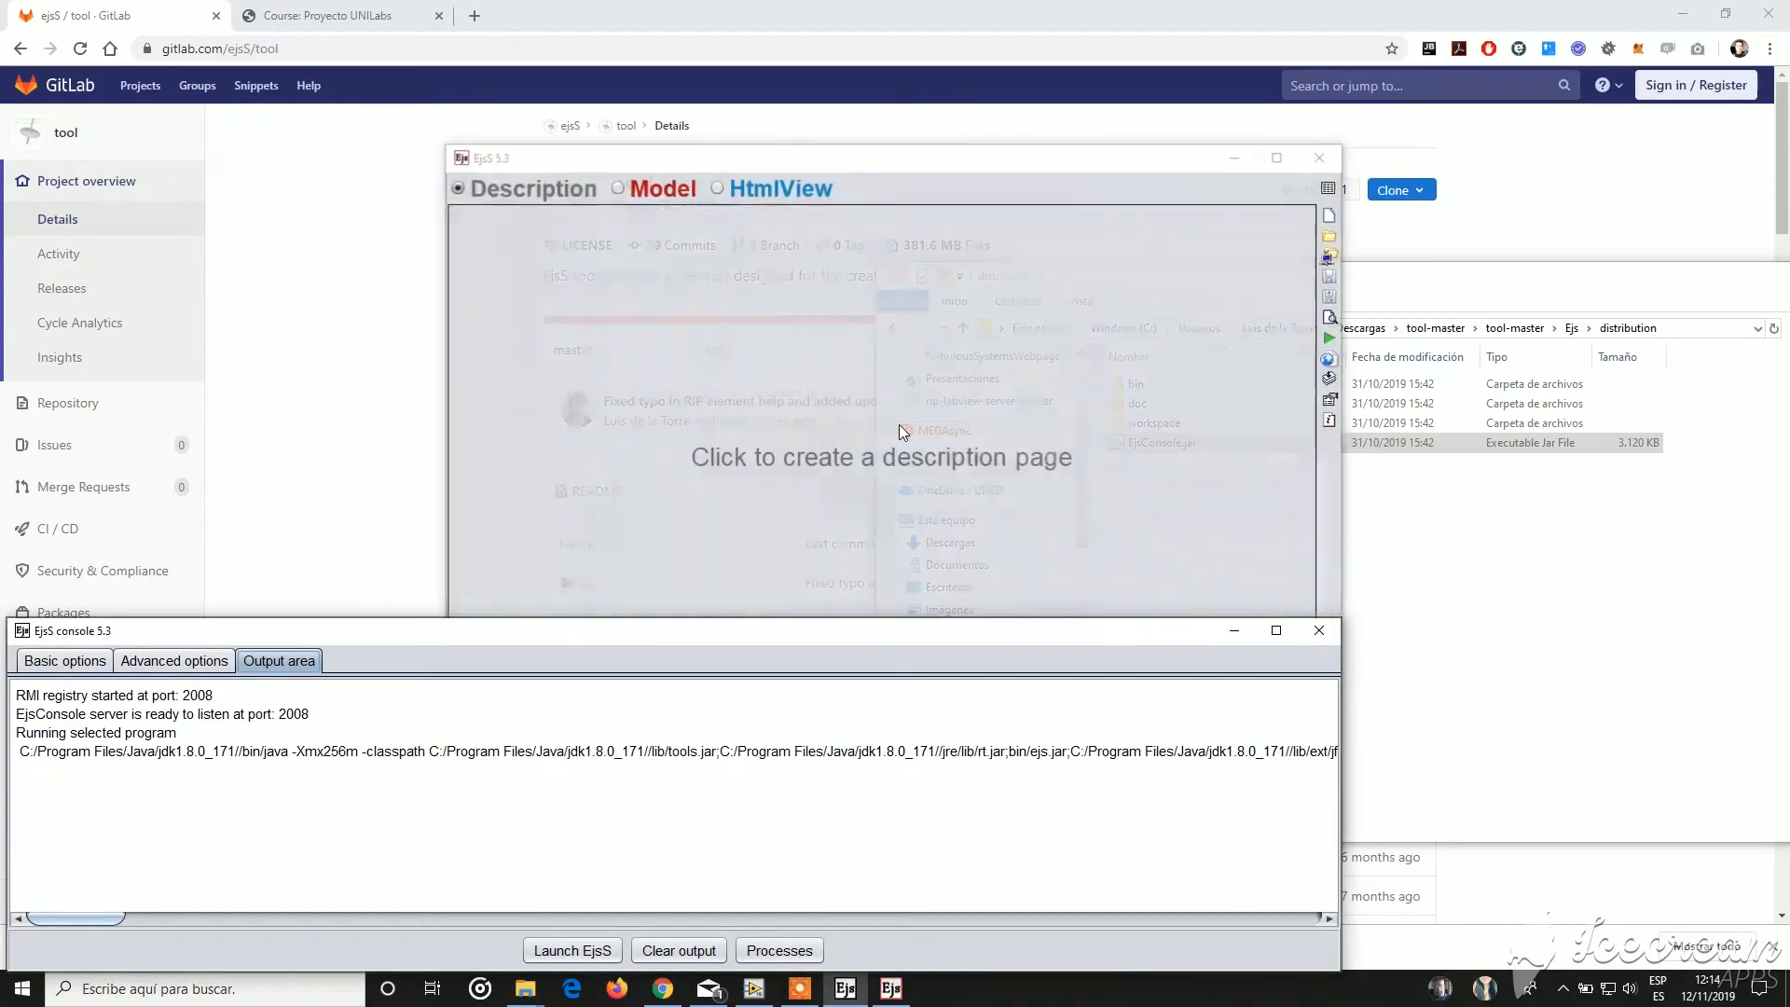
- View the HtmlView section, and display the SoftwareLinks group of elements for the model
left_click(716, 186)
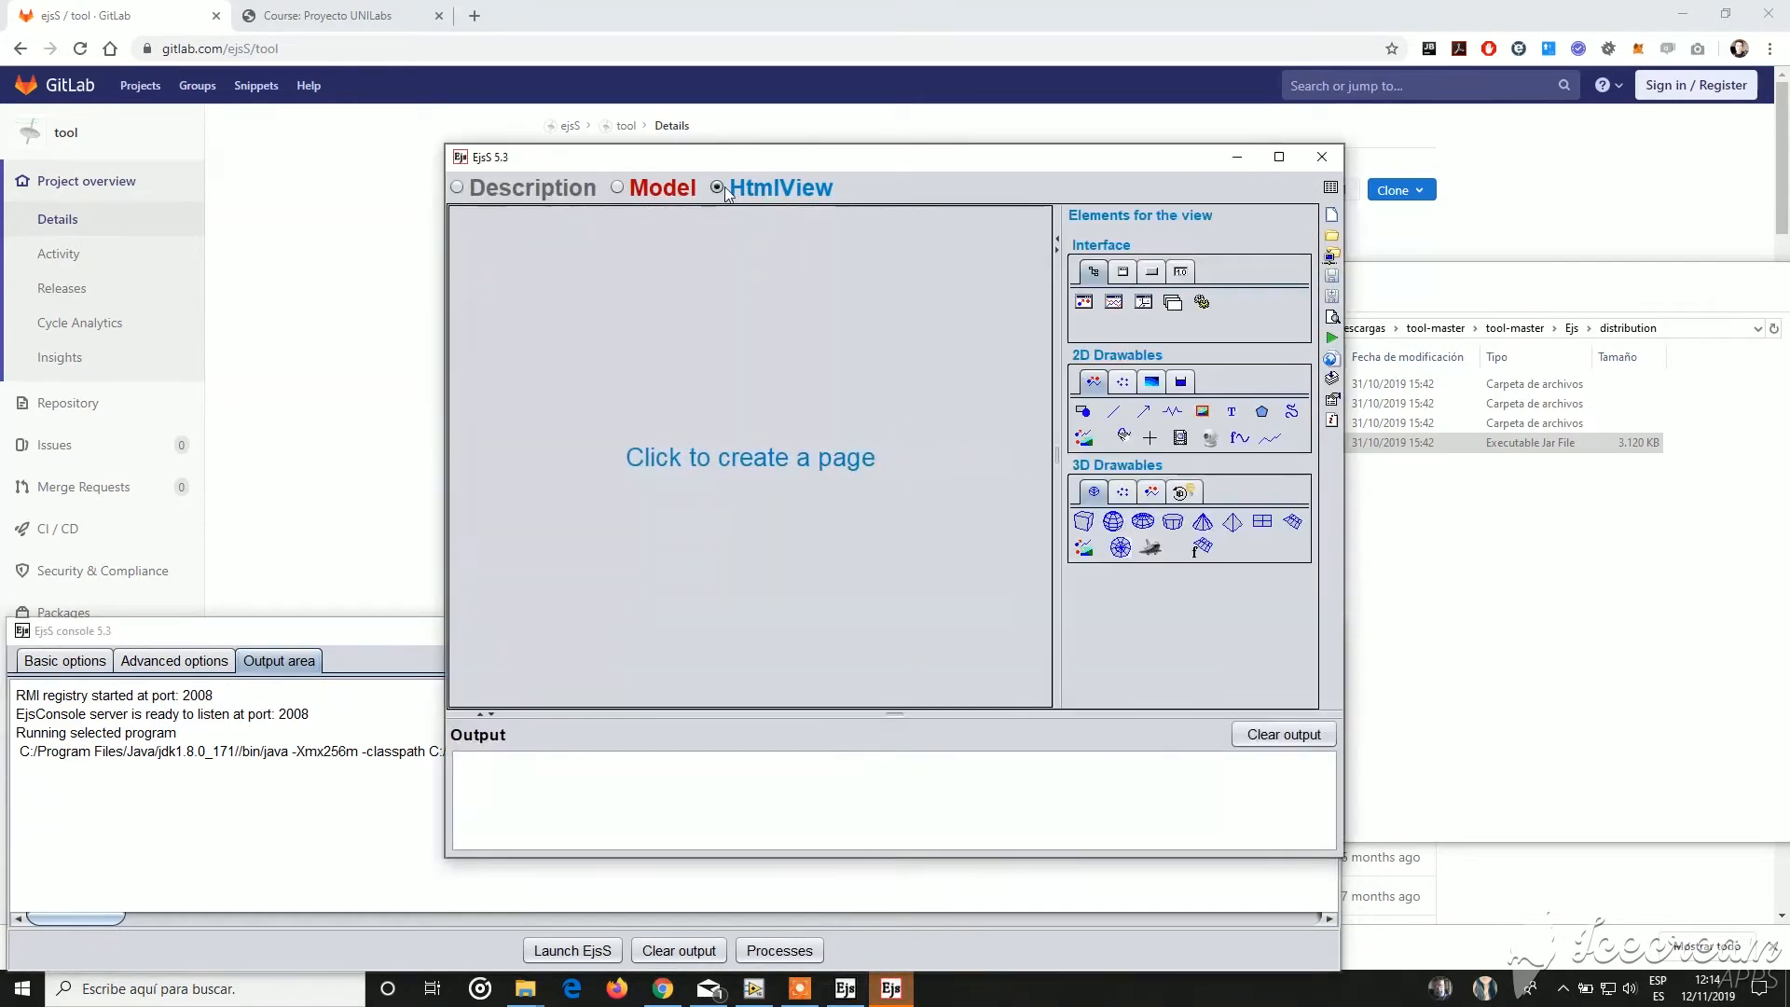
left_click(694, 191)
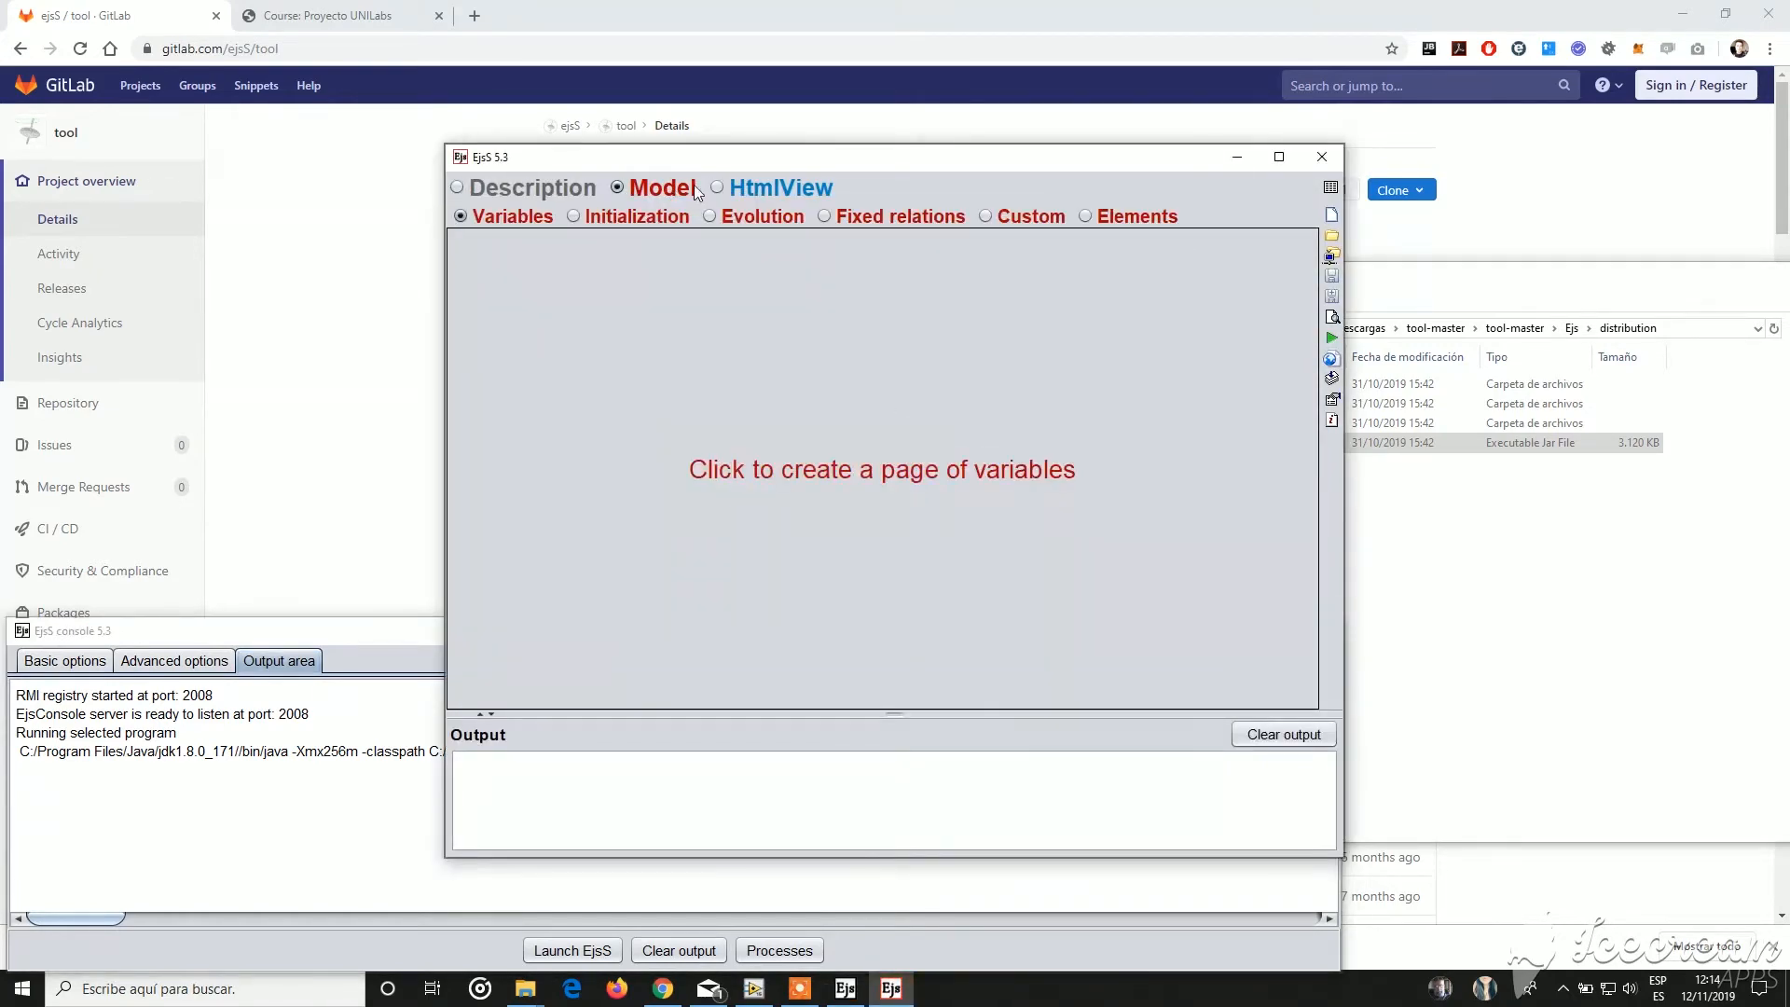
left_click(1106, 215)
left_click(1224, 317)
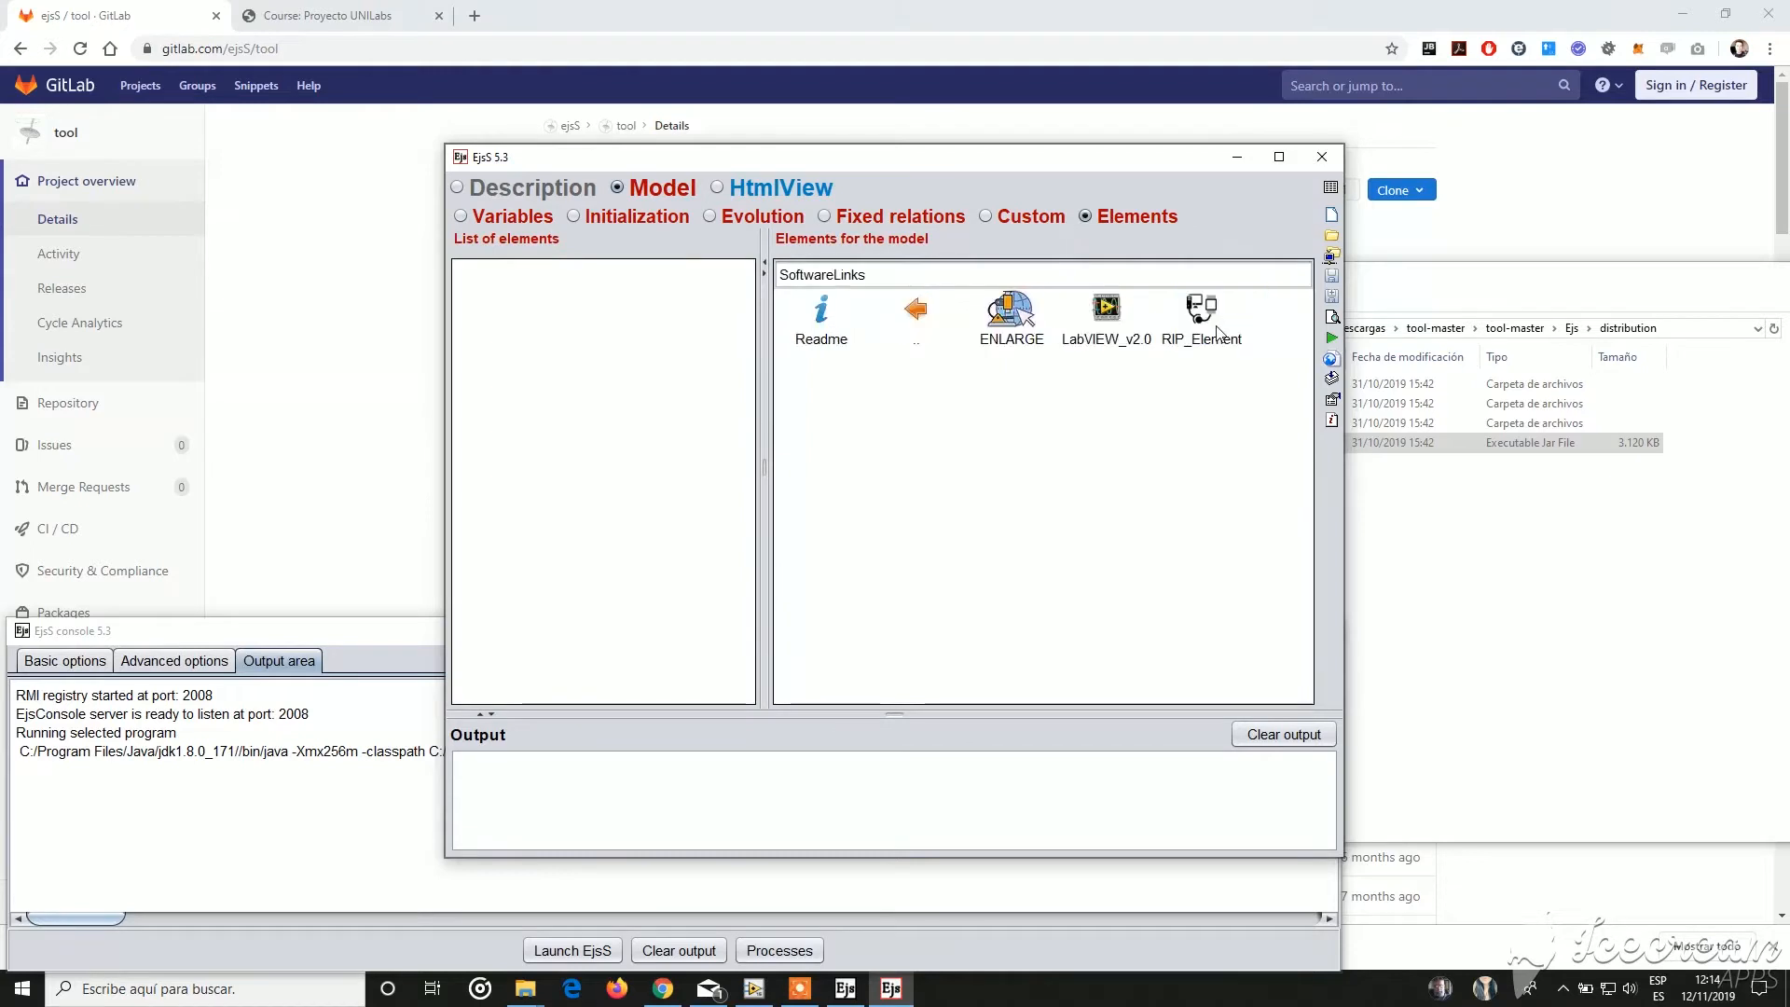
- View the programming language choices in the console's basic options and close the simulation editor
left_click(233, 810)
left_click(73, 663)
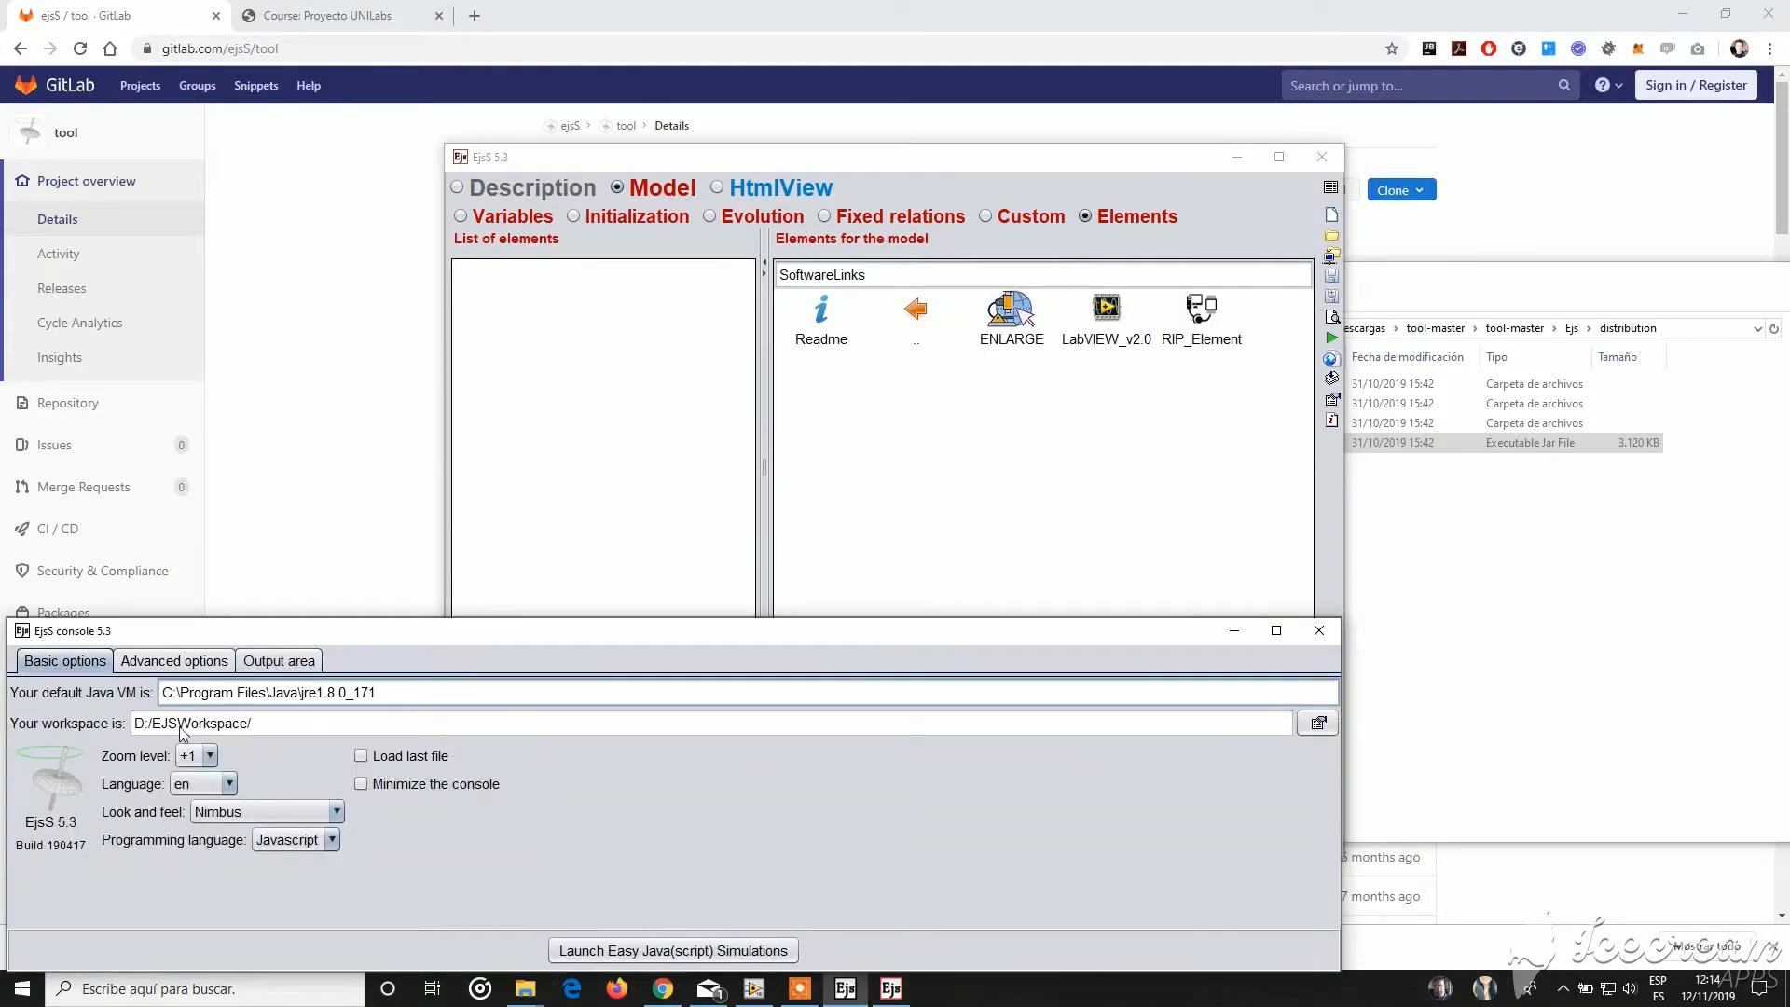
left_click(291, 842)
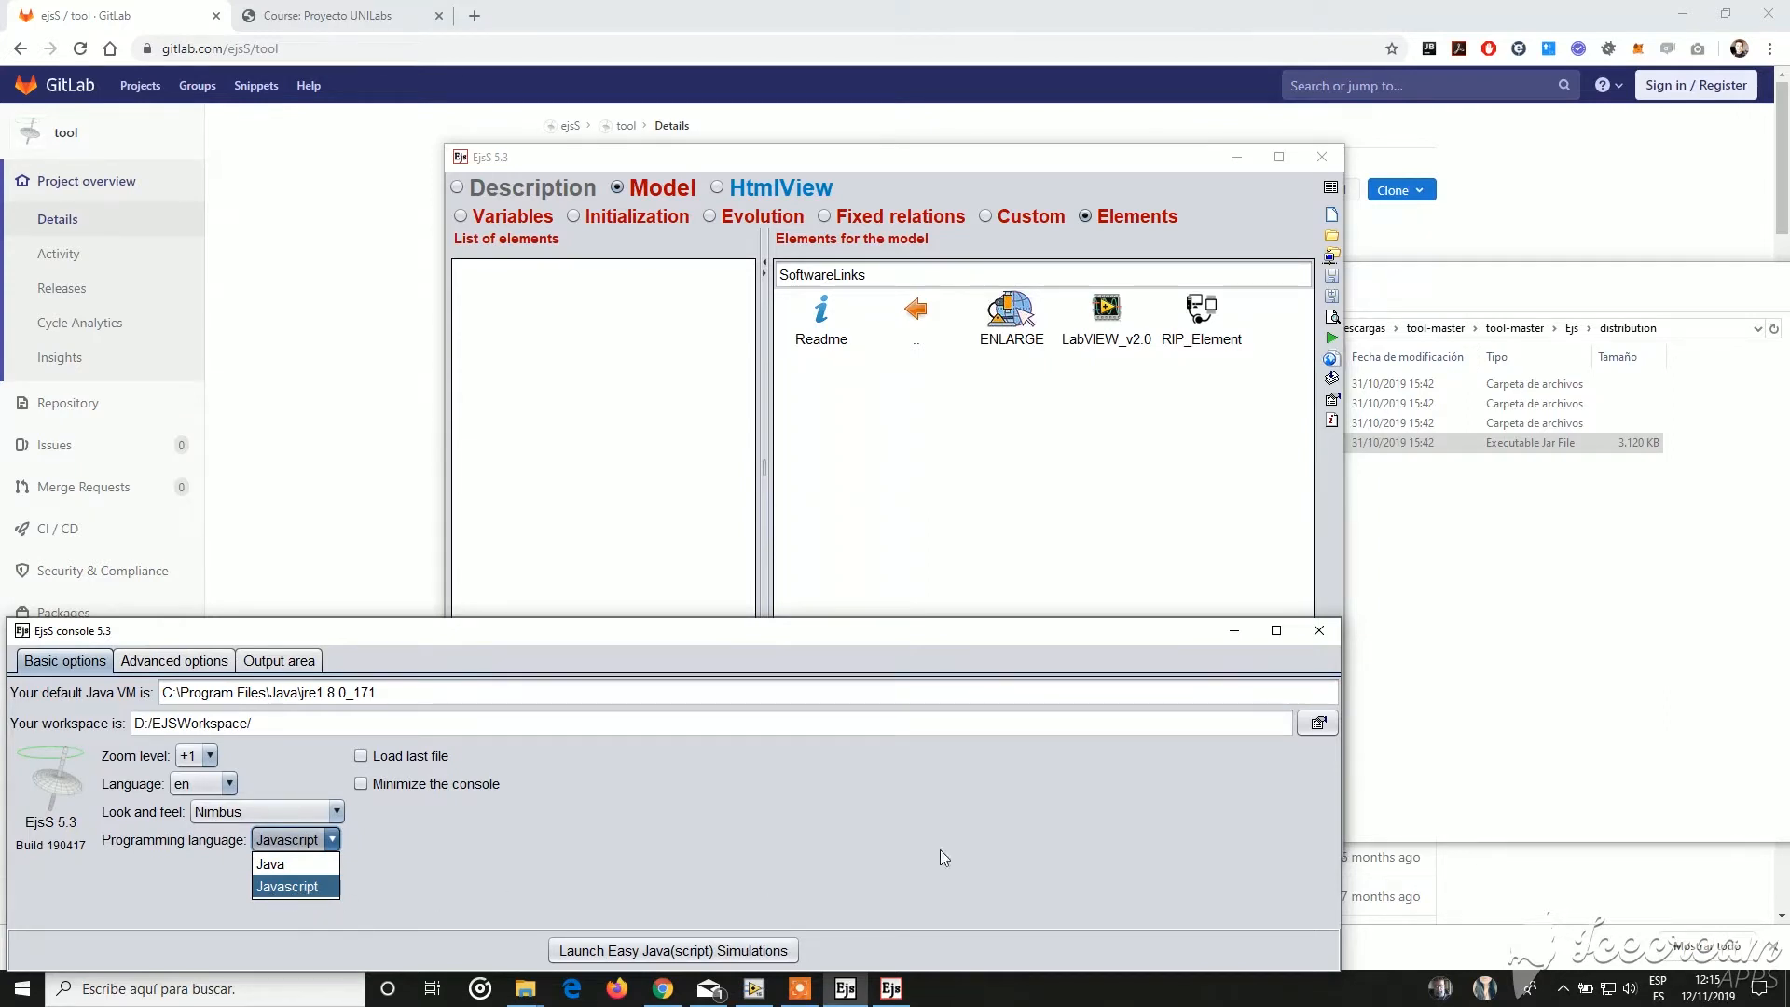
left_click(1318, 160)
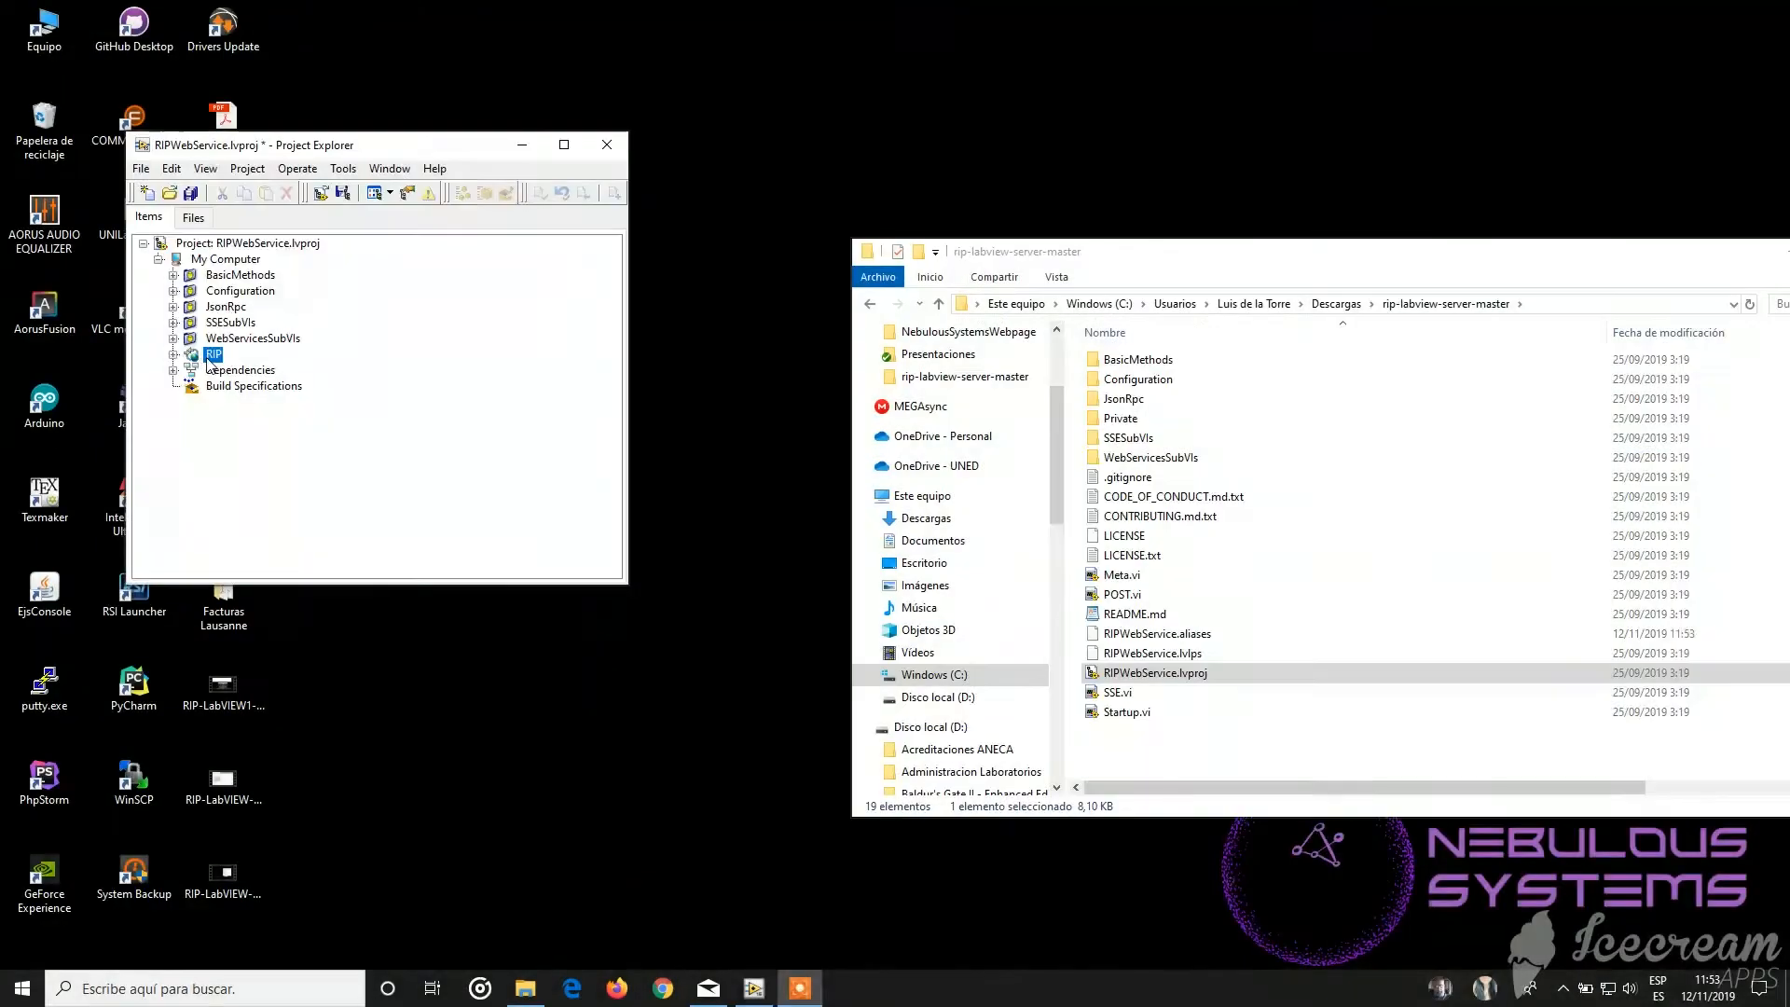
- Publish the RIP web service of the RIPWebService.lvproj project to the Application Web Server in LabVIEW
right_click(209, 363)
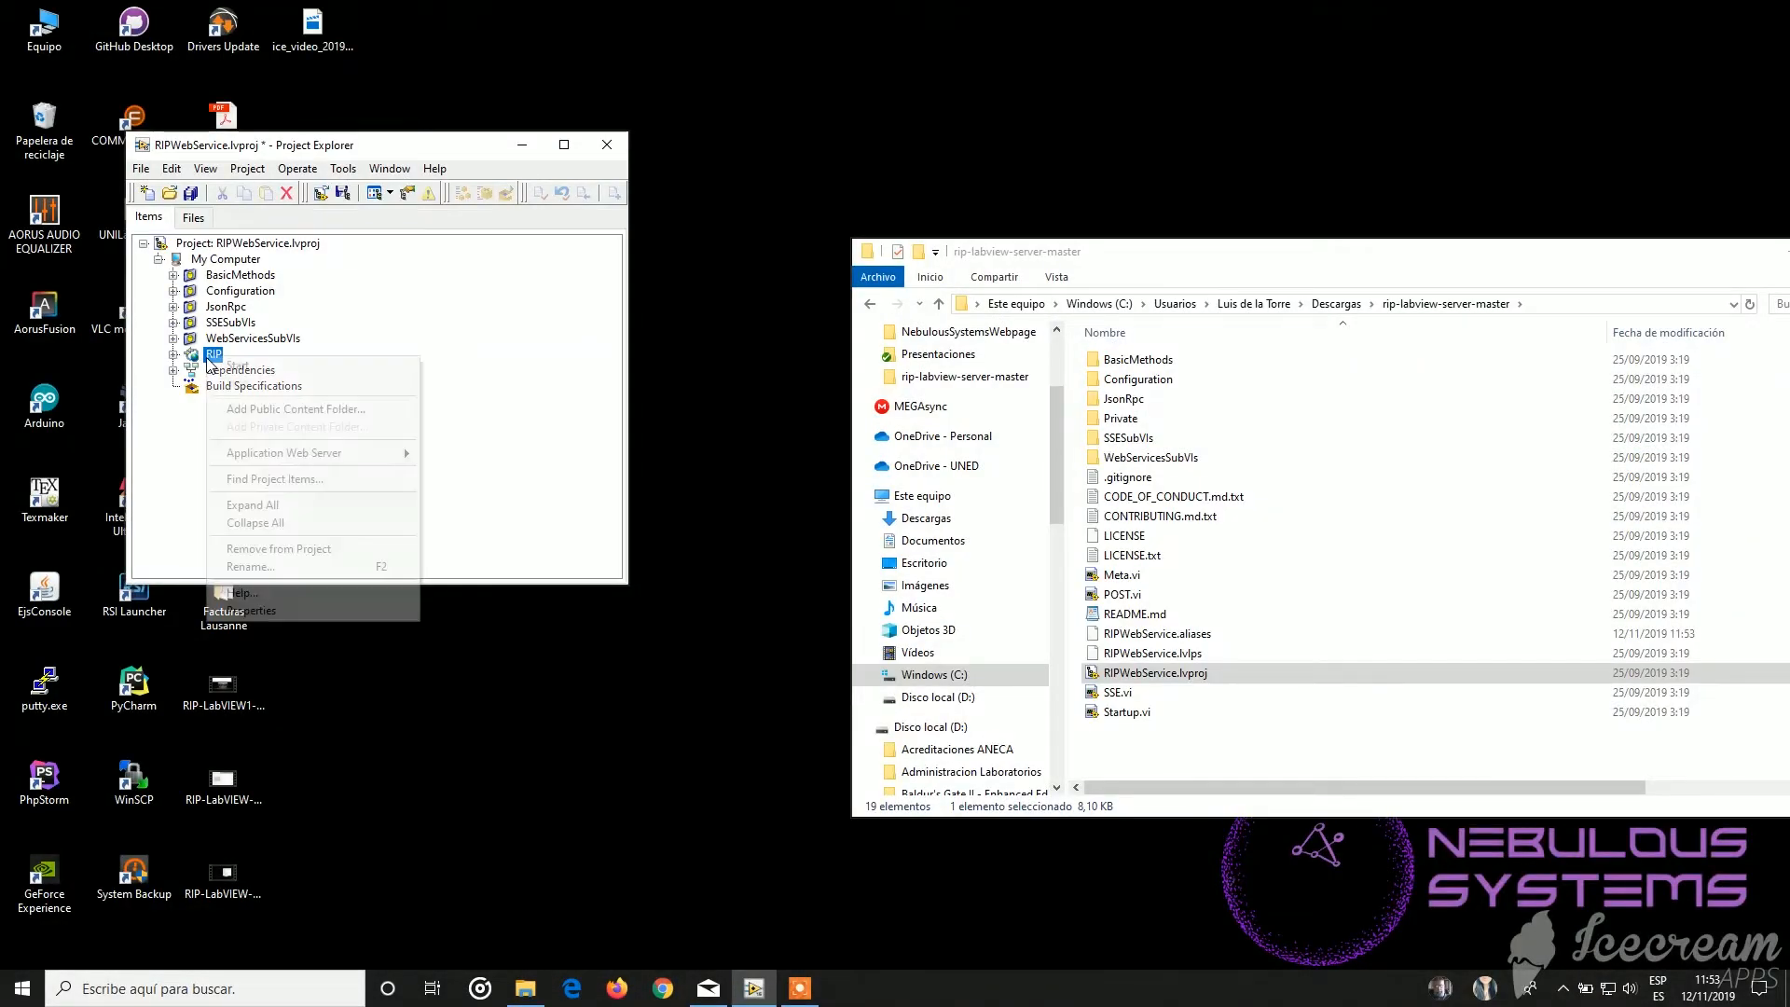
mouse_move(325, 457)
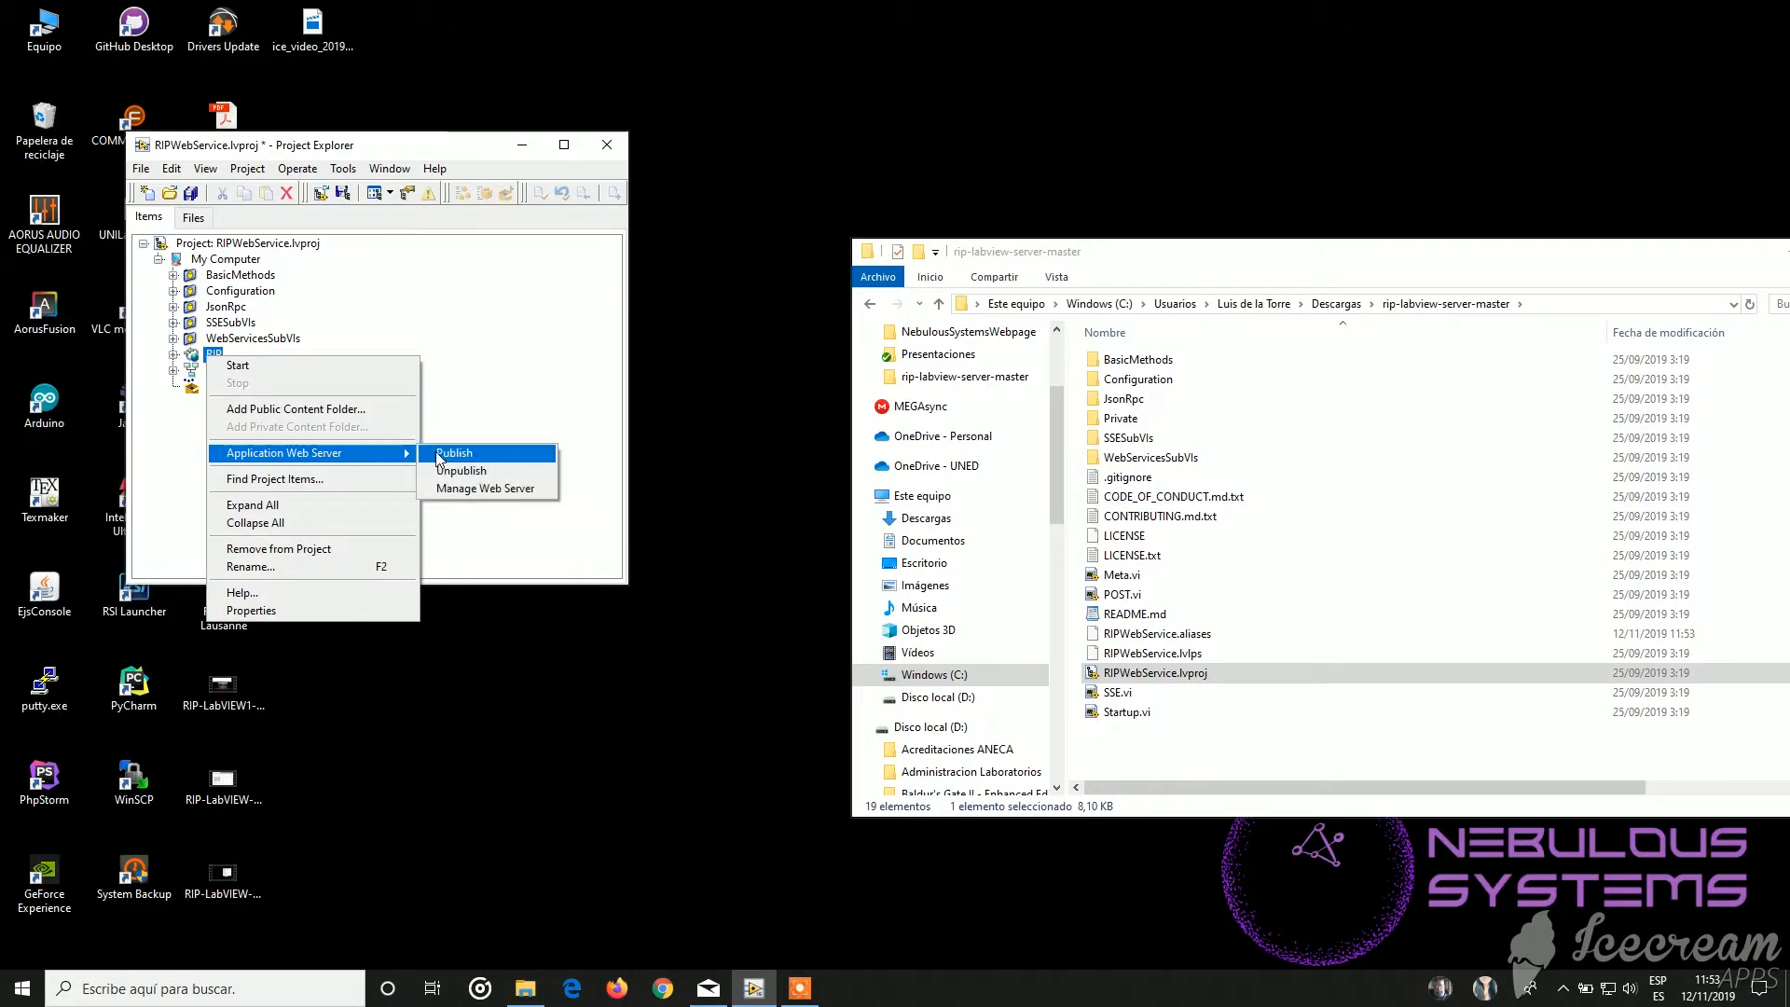
left_click(447, 453)
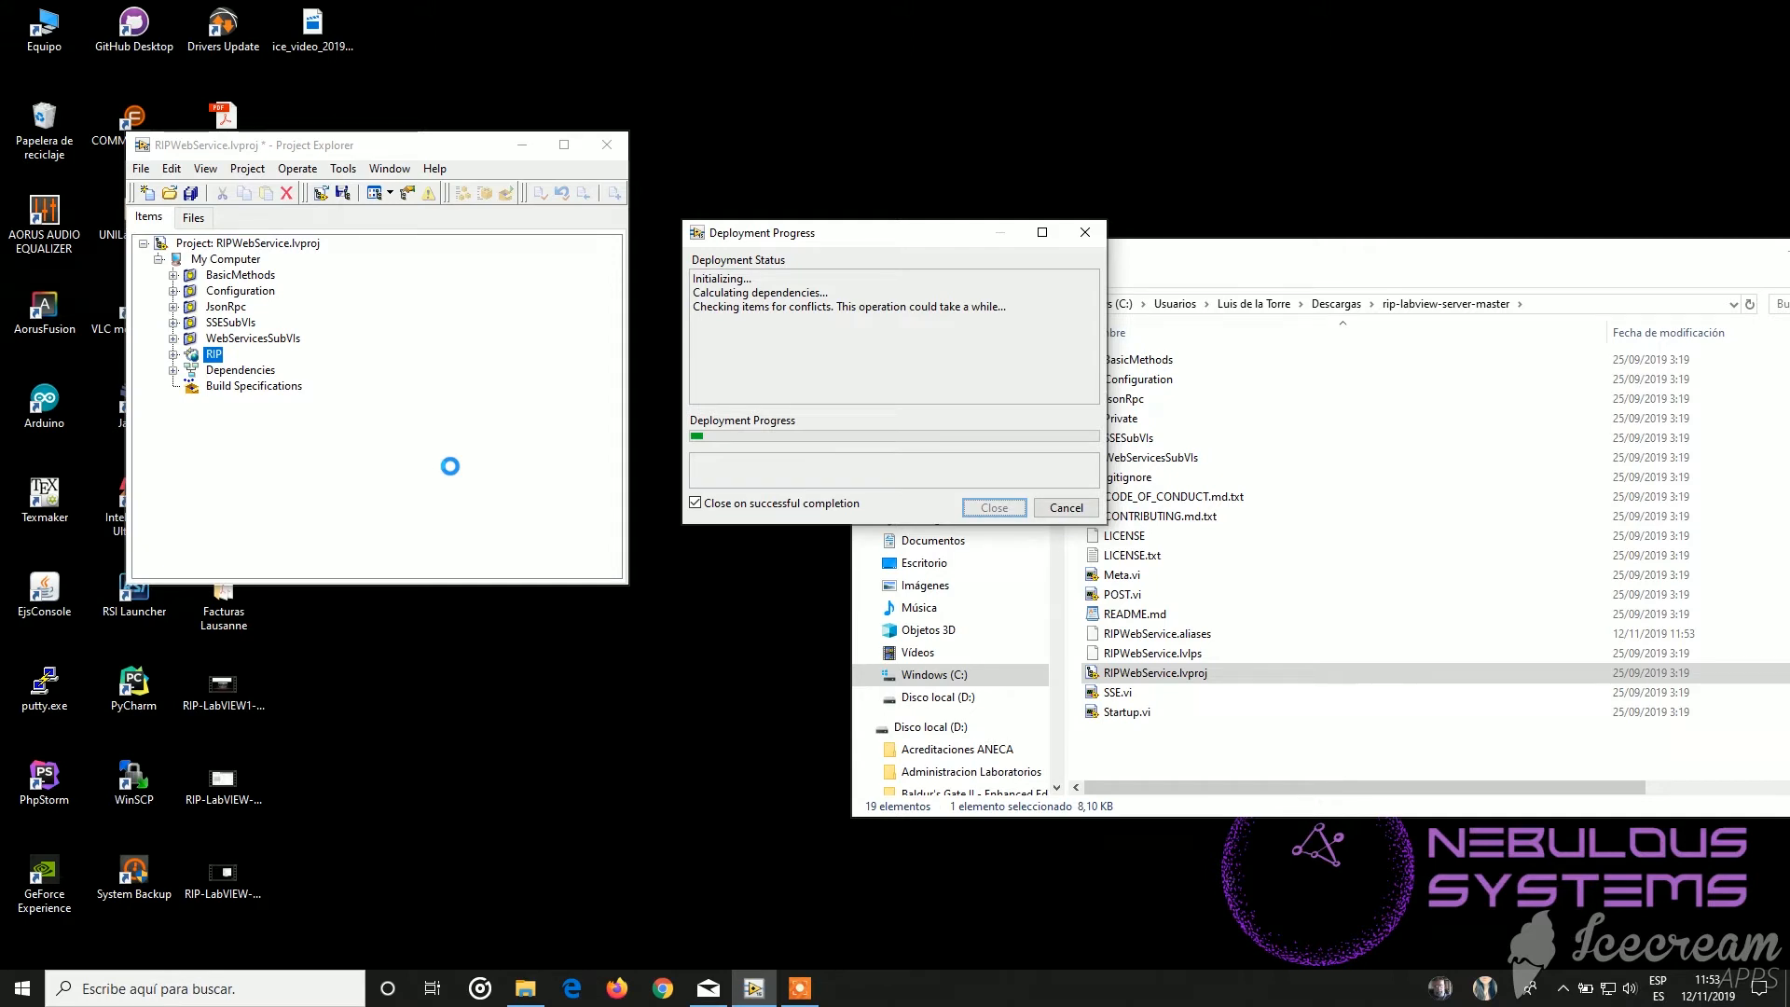
- Launch EjsConsole from the desktop, dismiss the update error and move the simulation editor window lower
double_click(44, 589)
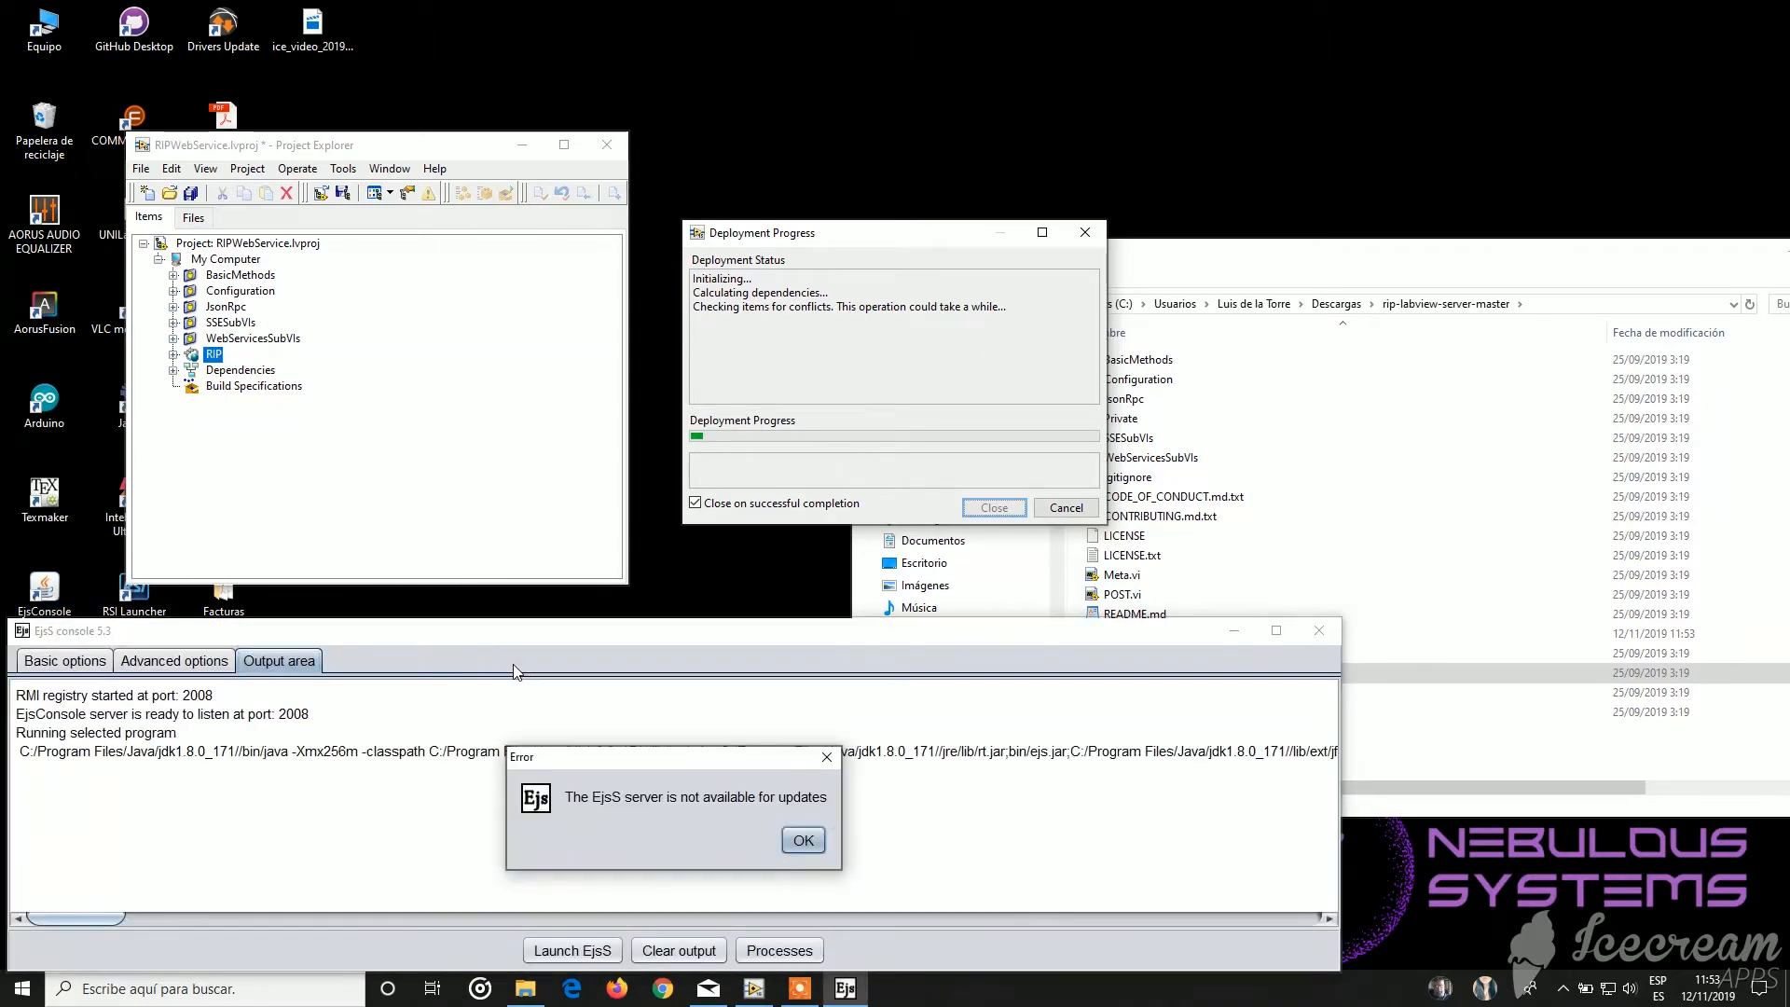
left_click(803, 841)
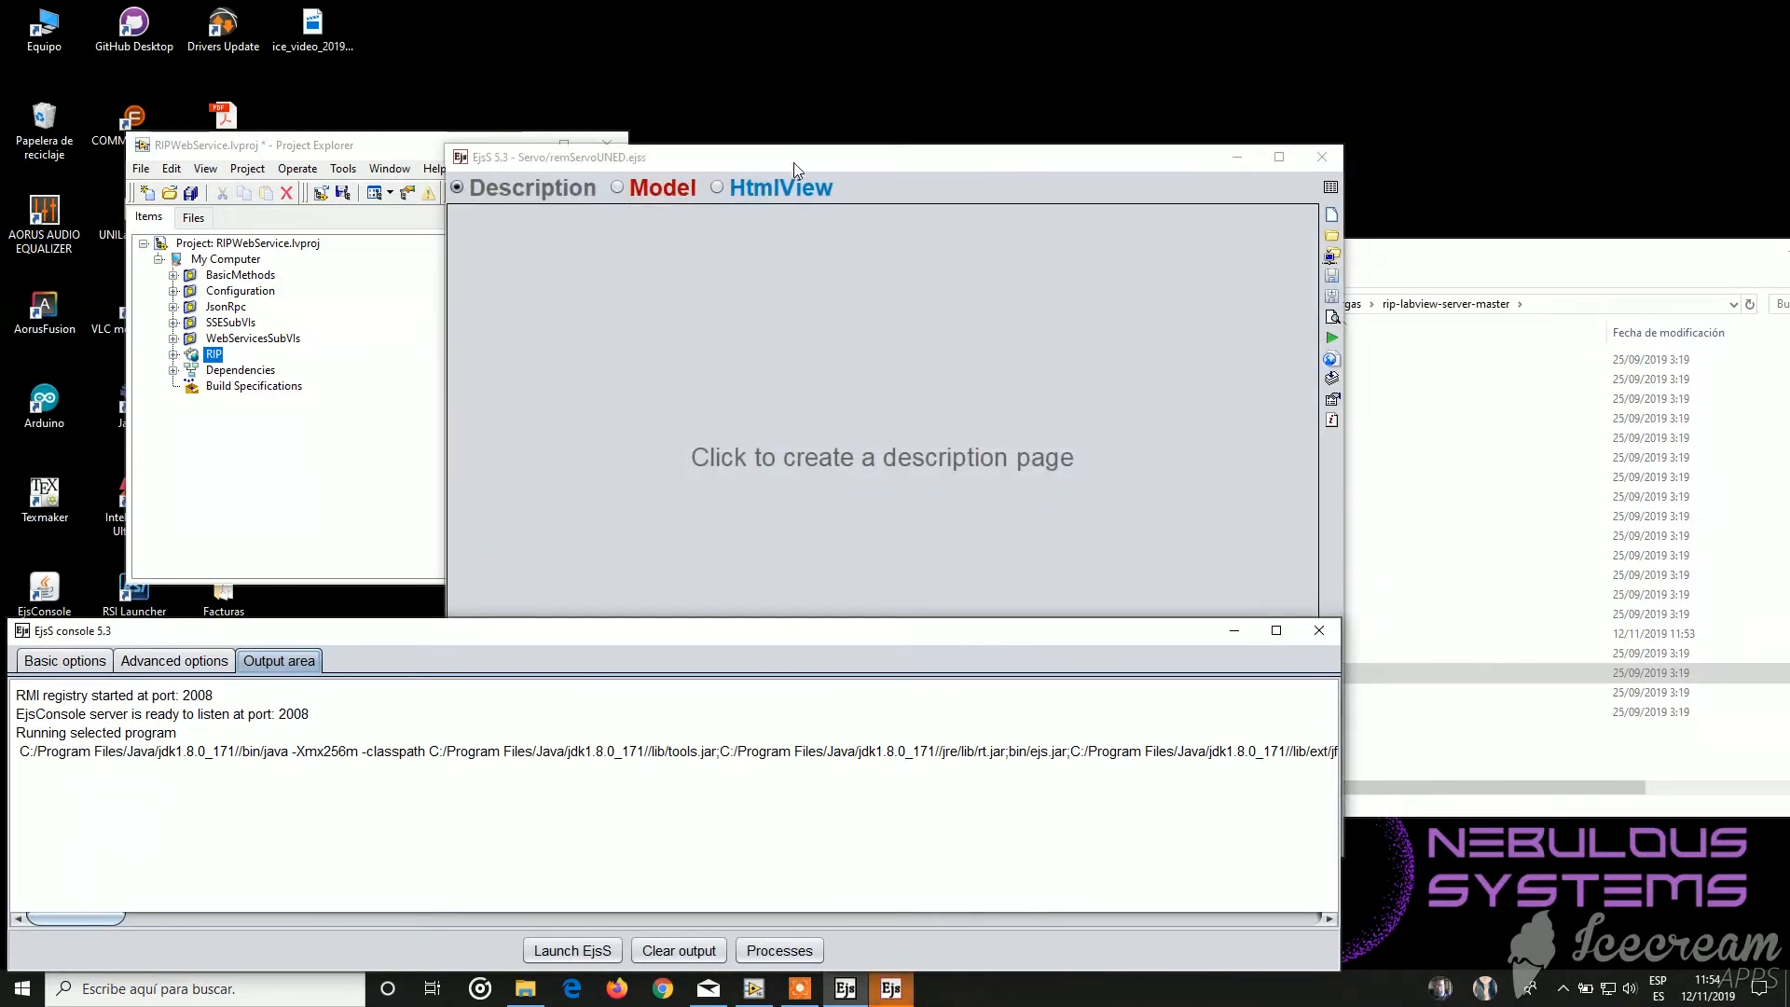
left_click_drag(792, 164, 769, 321)
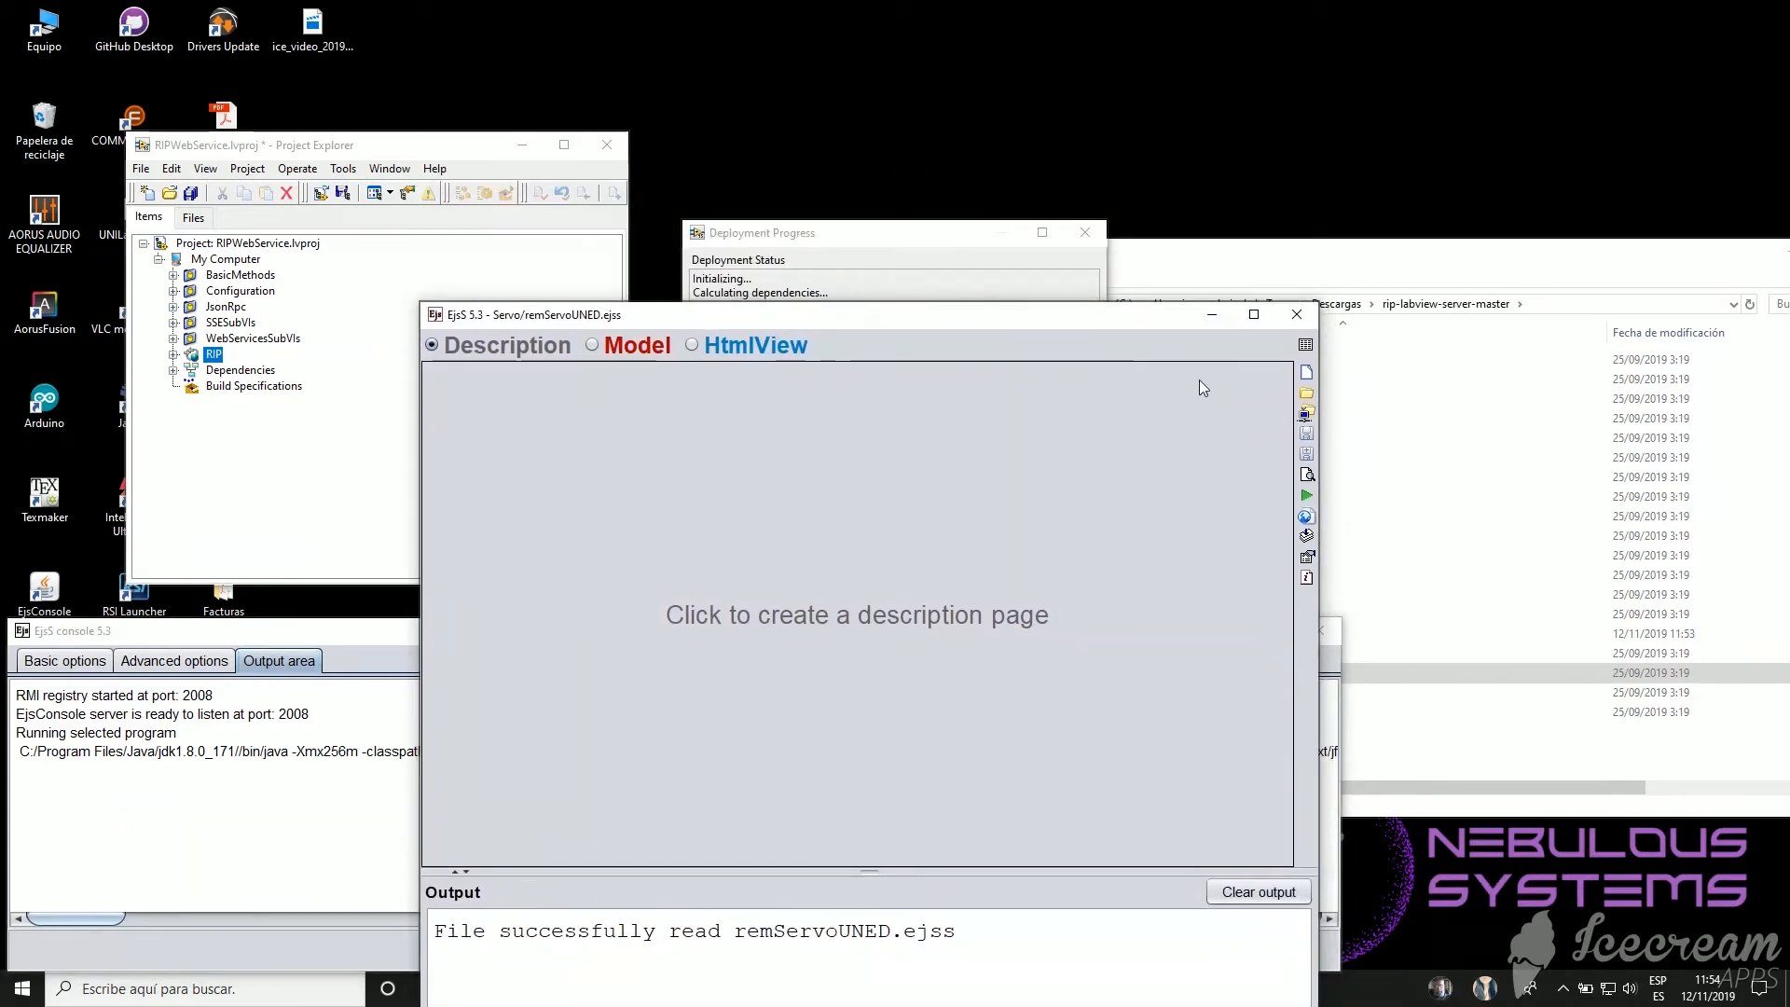
left_click(1306, 395)
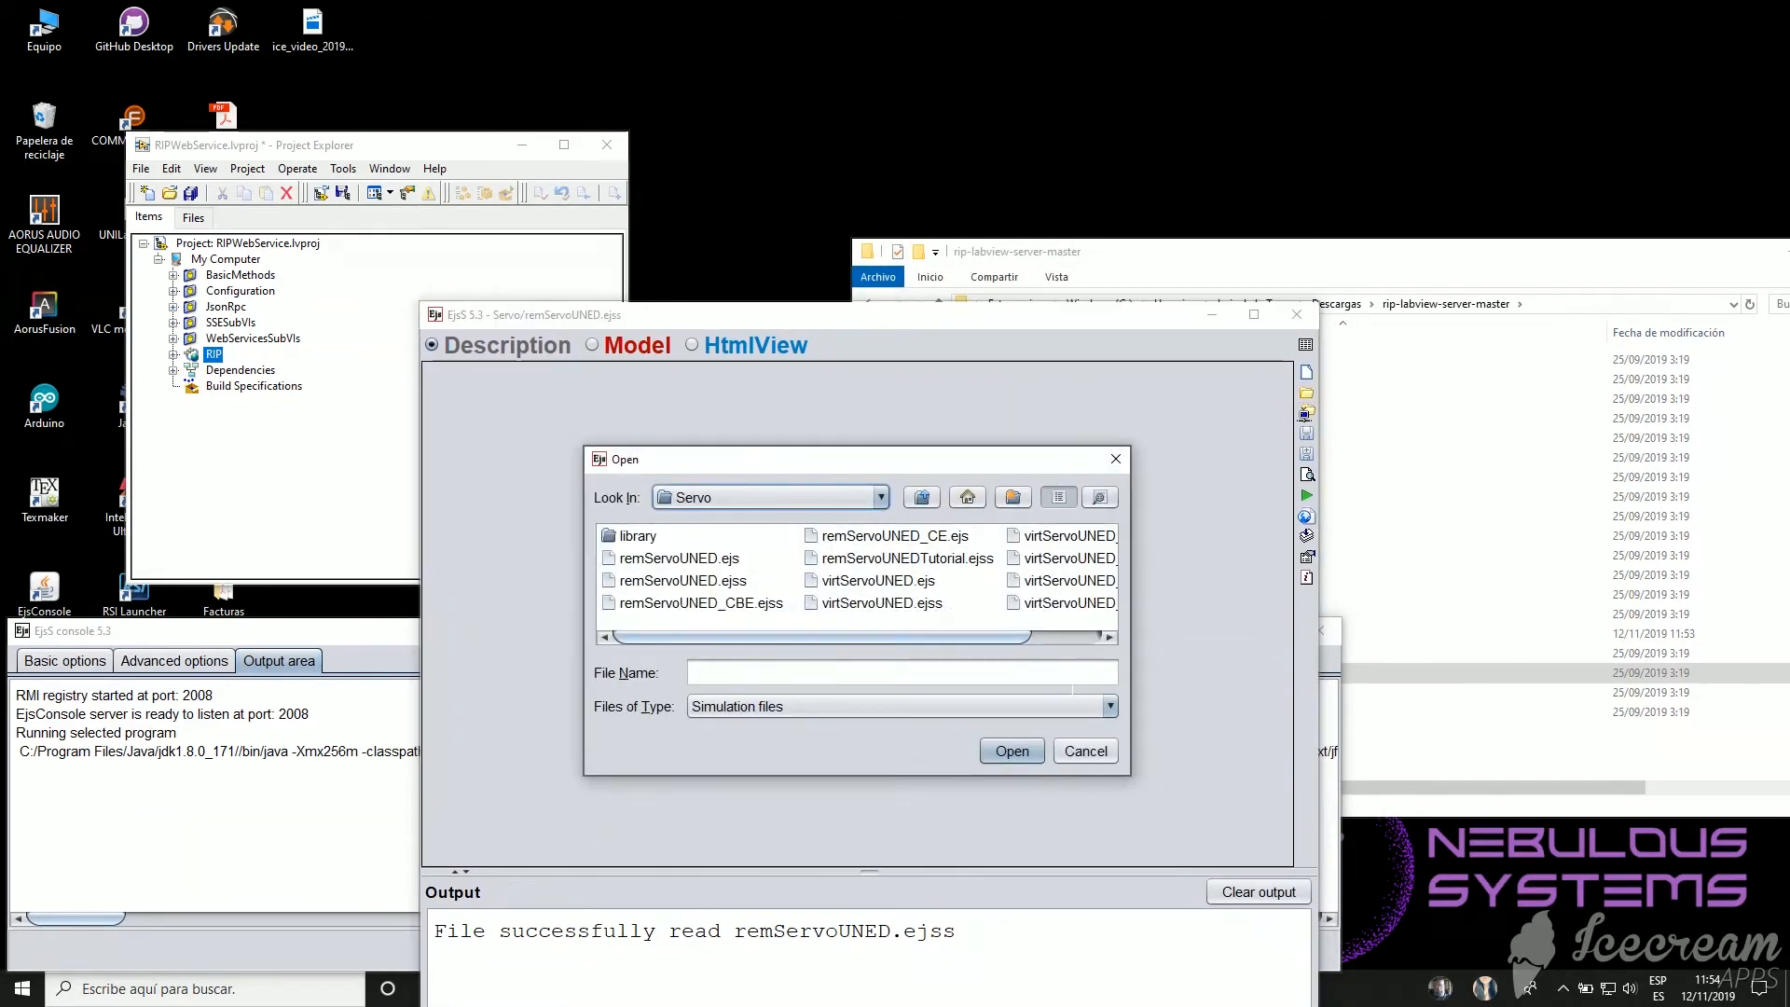
left_click(921, 499)
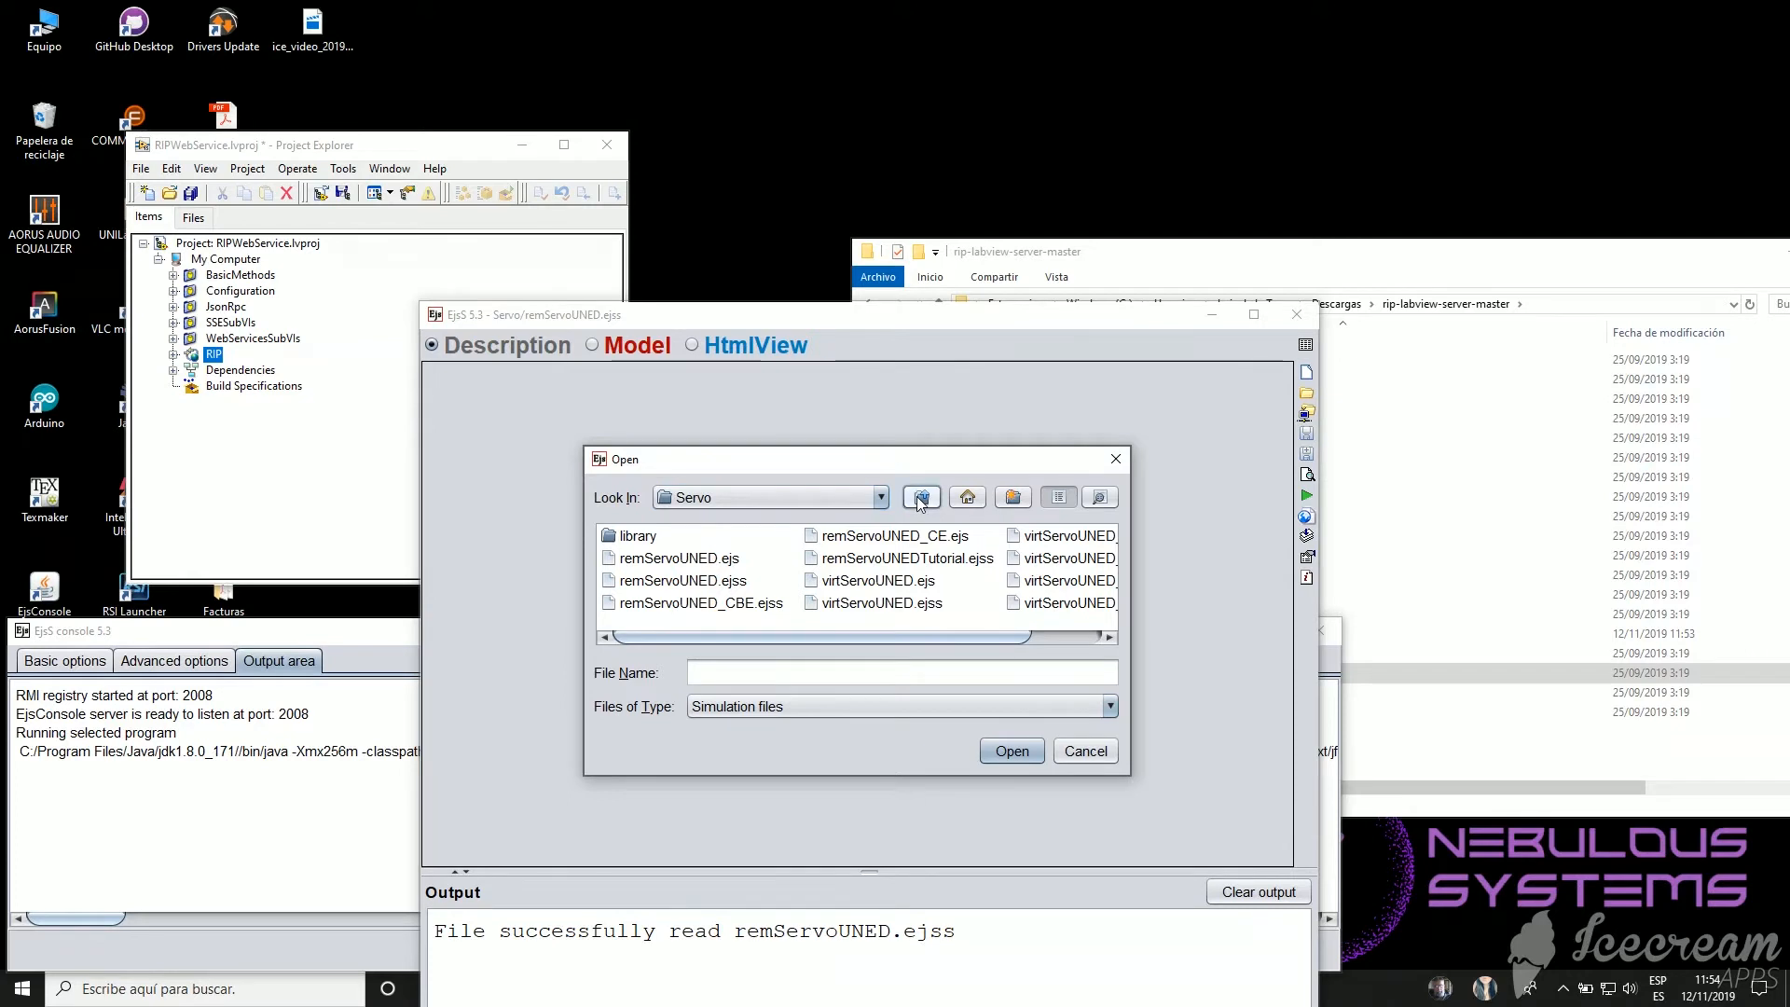
left_click(1109, 460)
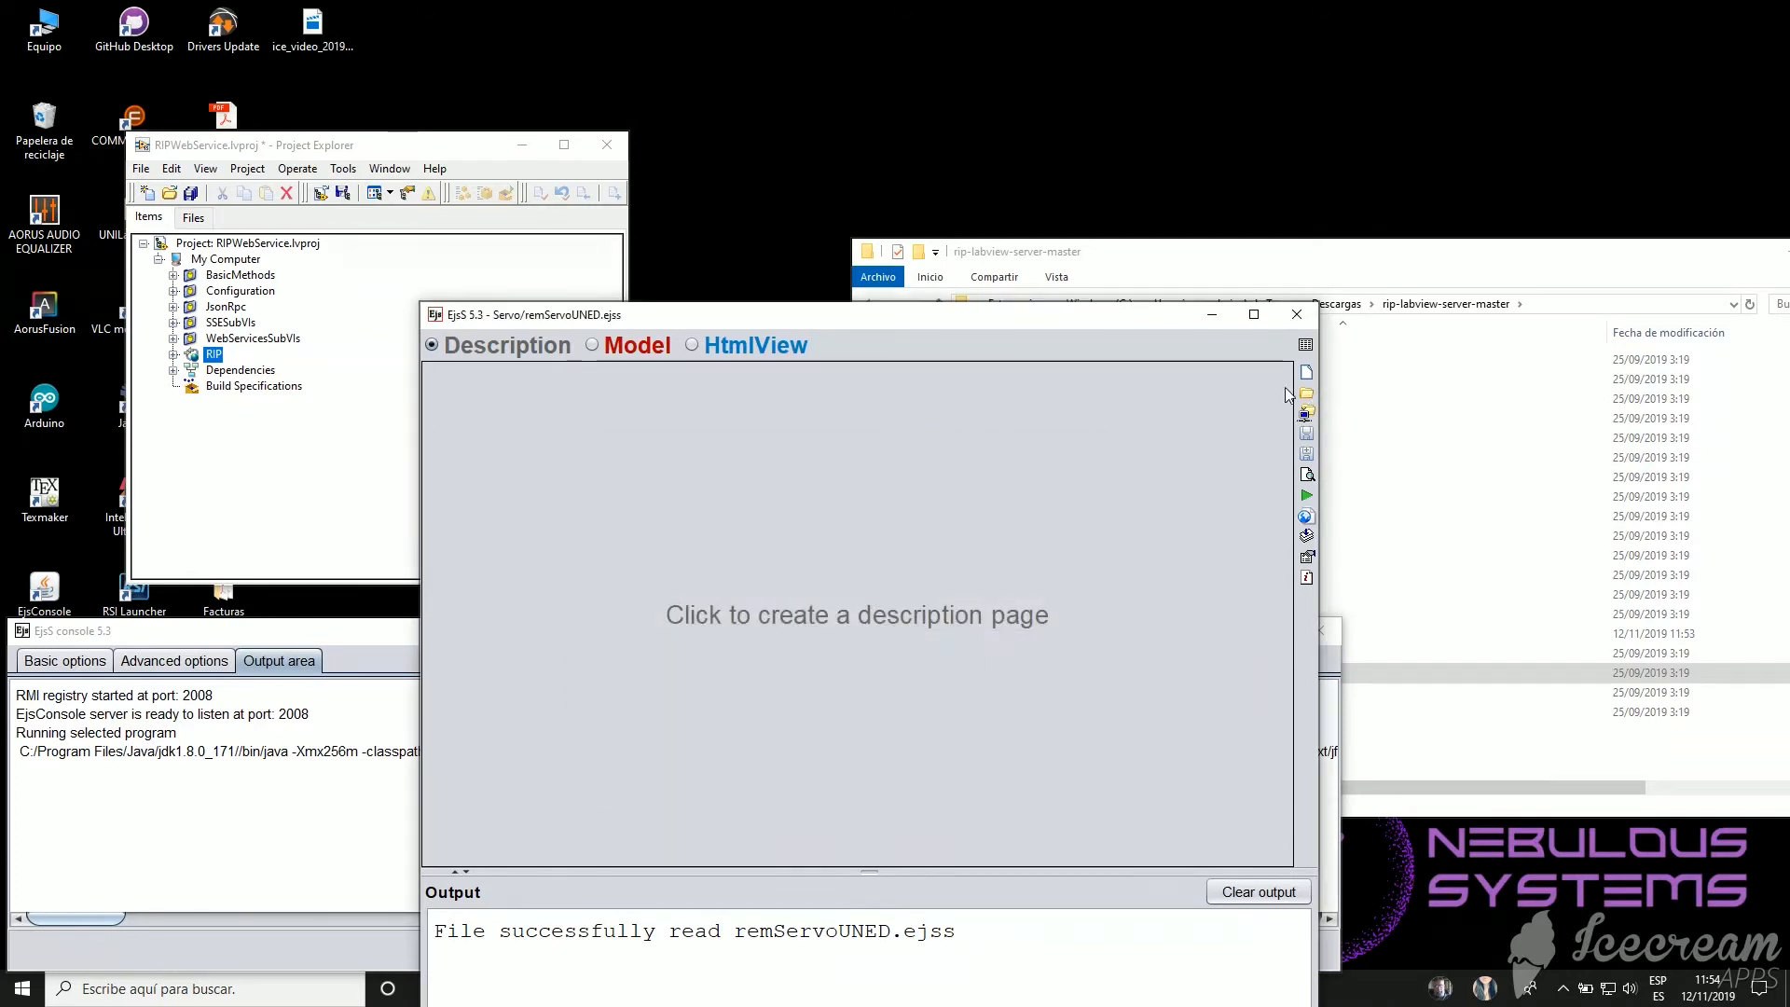
- Create a new blank simulation and display the SoftwareLinks group of elements for its model
left_click(1306, 372)
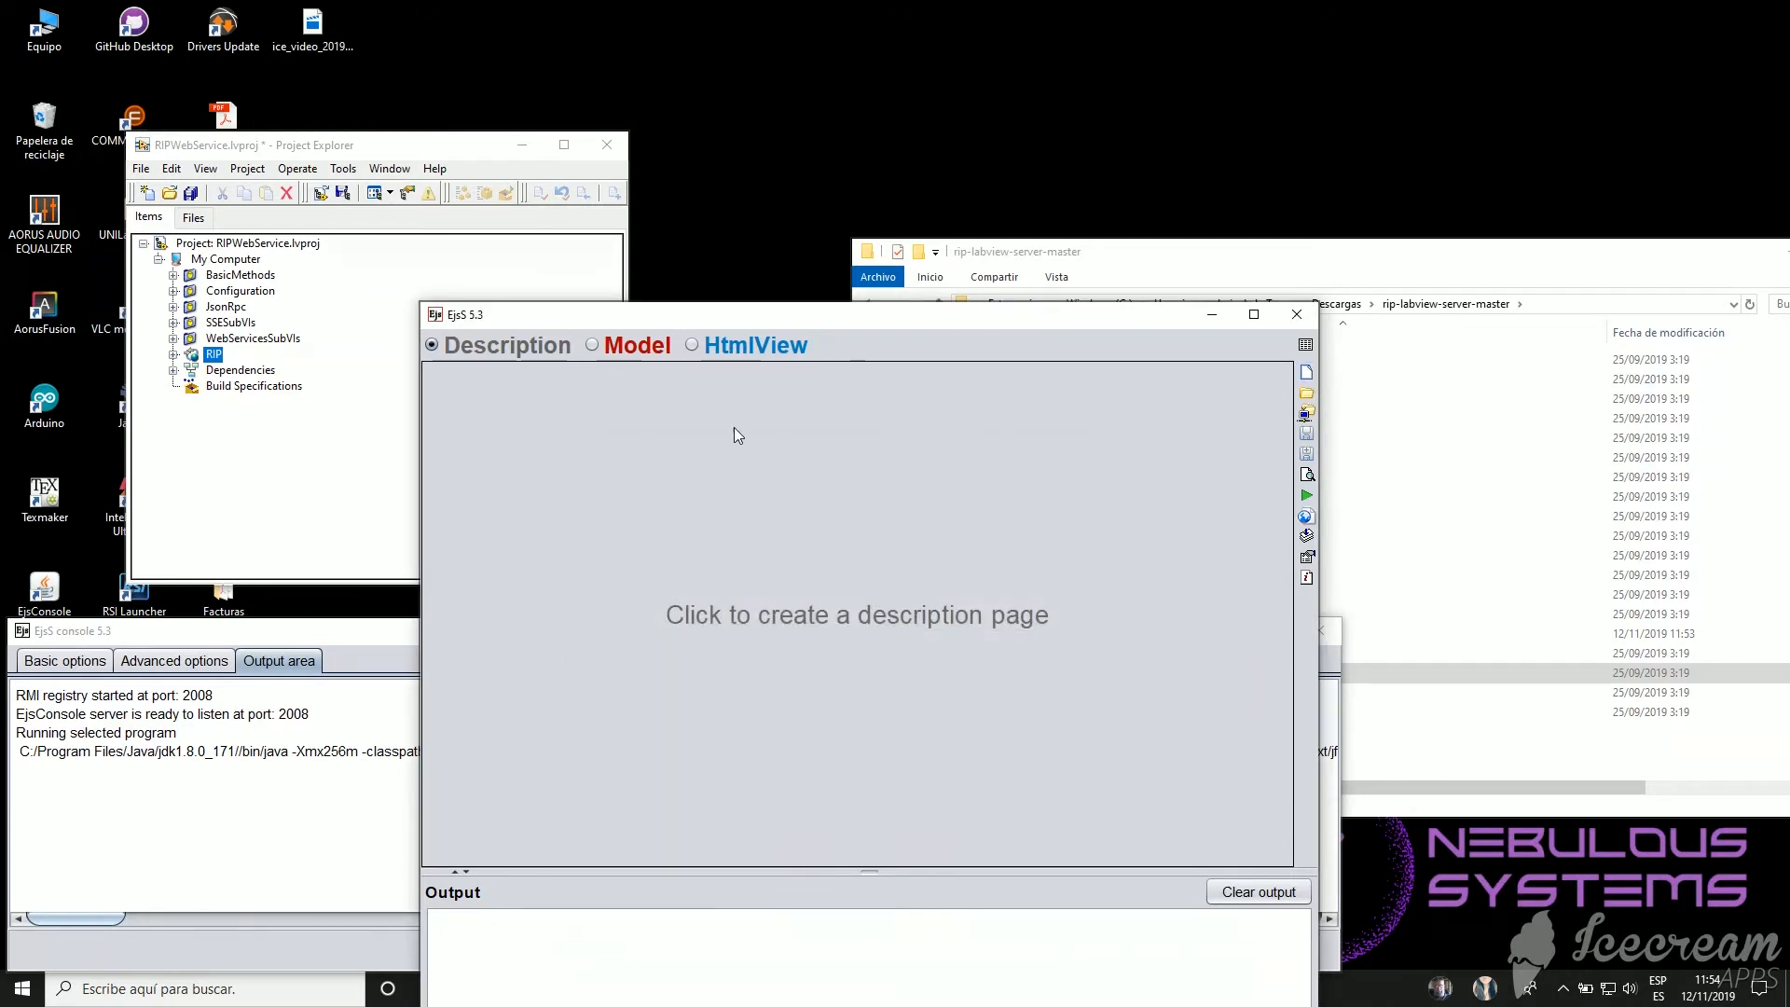
left_click(667, 352)
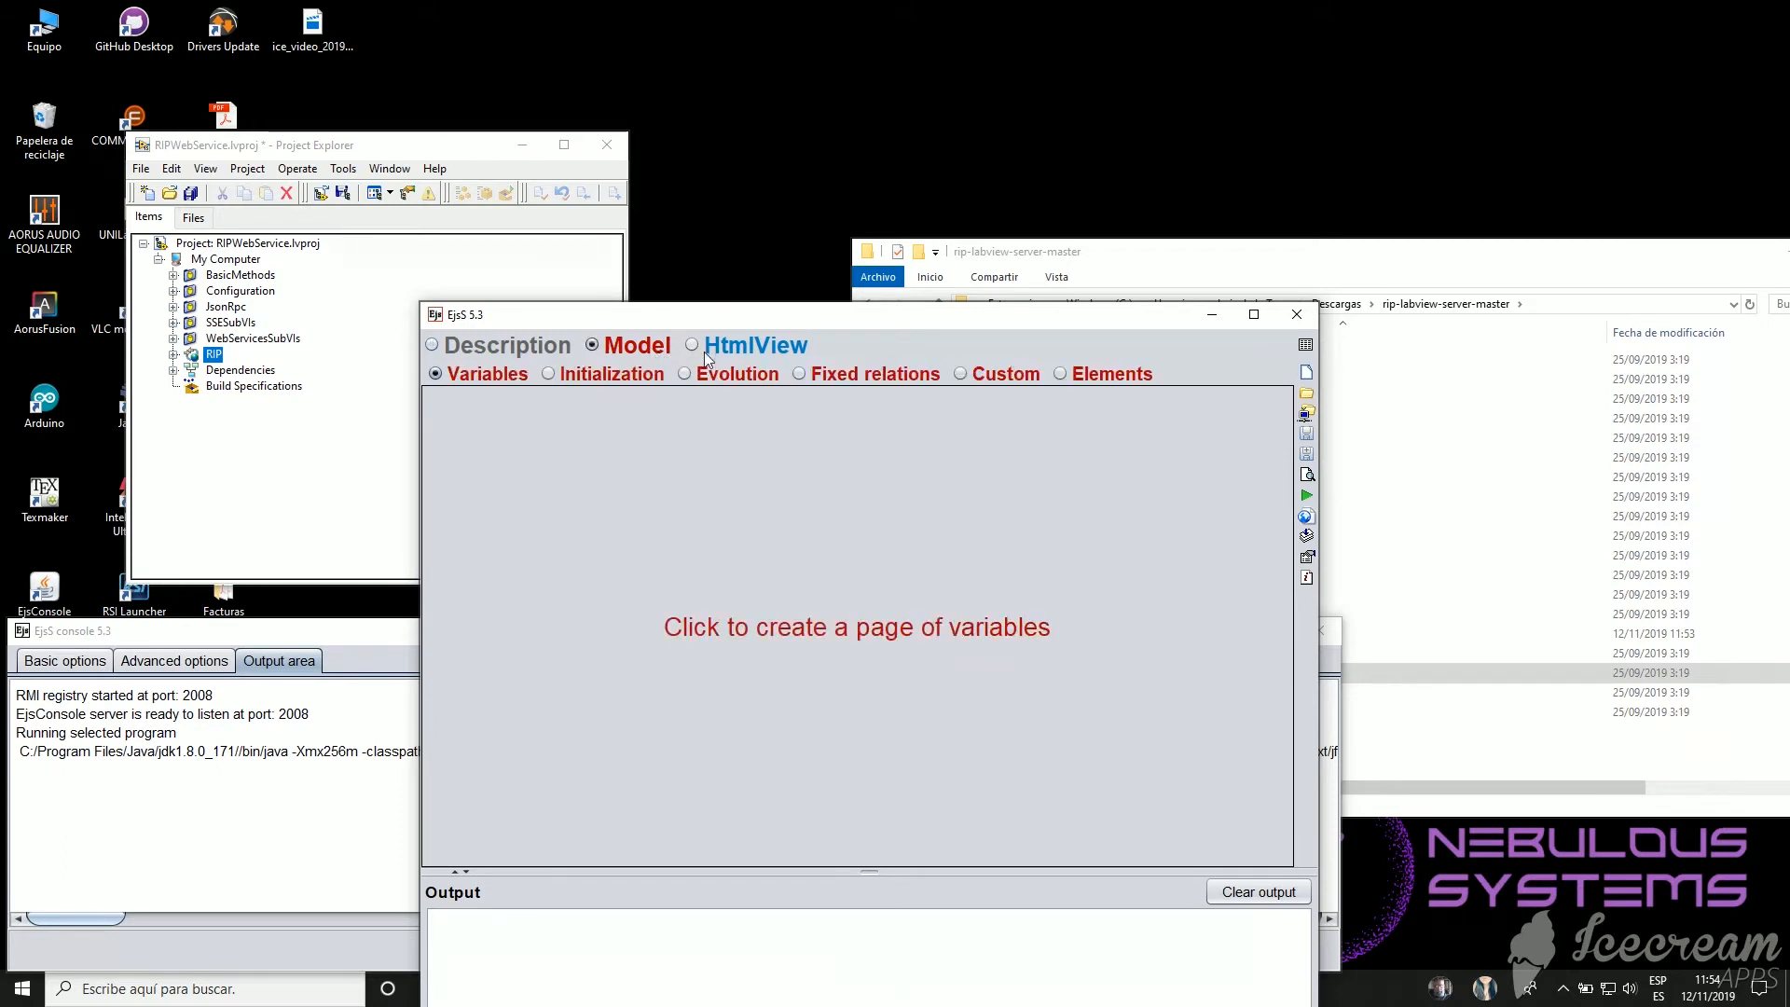
left_click(1119, 373)
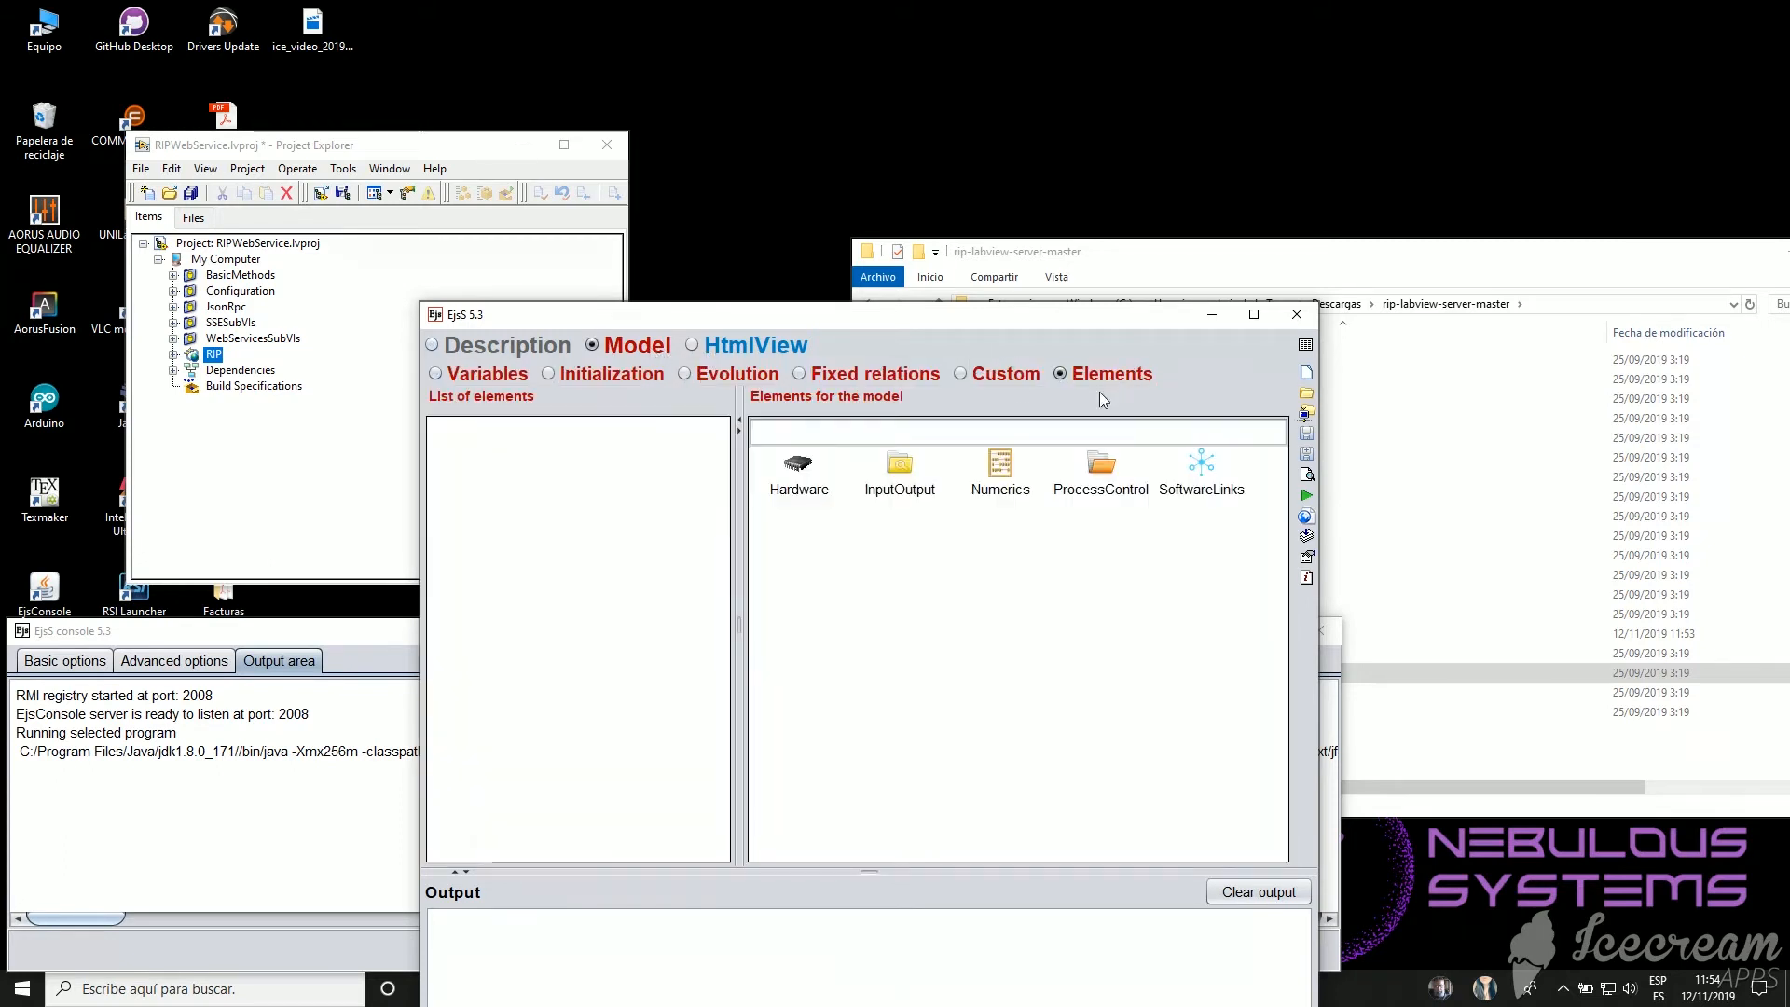
left_click(1196, 480)
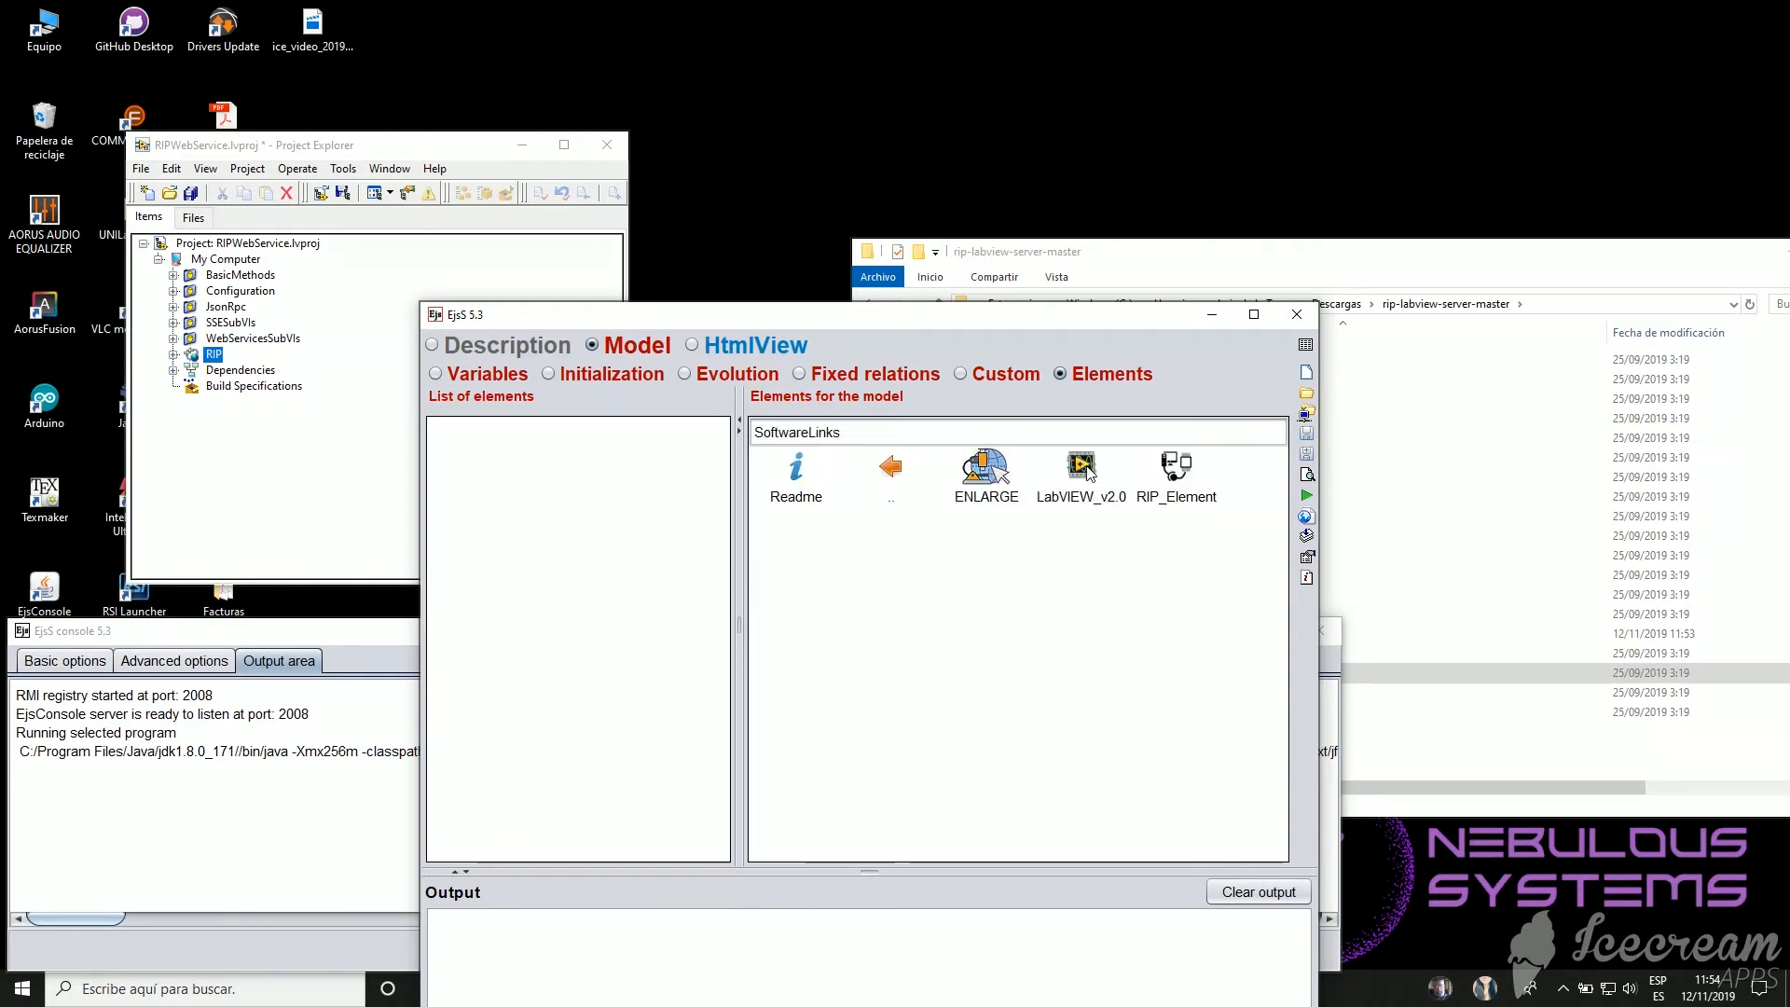
- Add a RIP_Element named rip to the model's list of elements and open its configuration editor
left_click_drag(1196, 477, 665, 471)
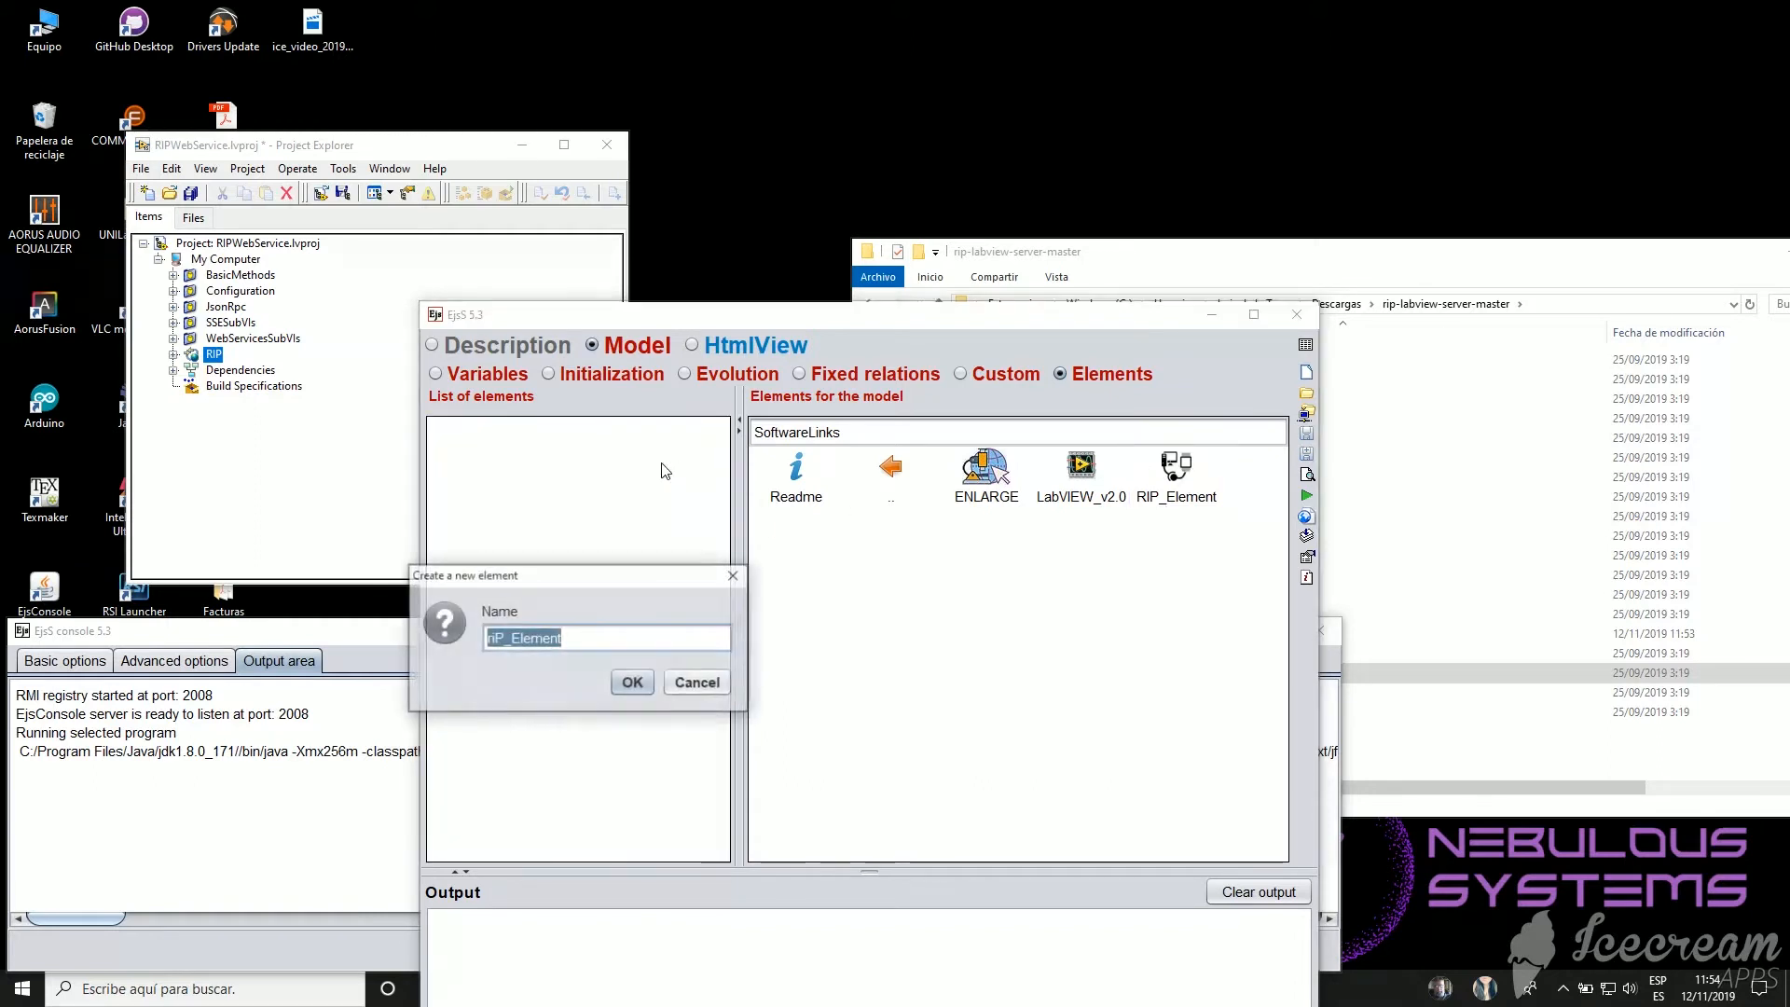
type("rip")
key("Return")
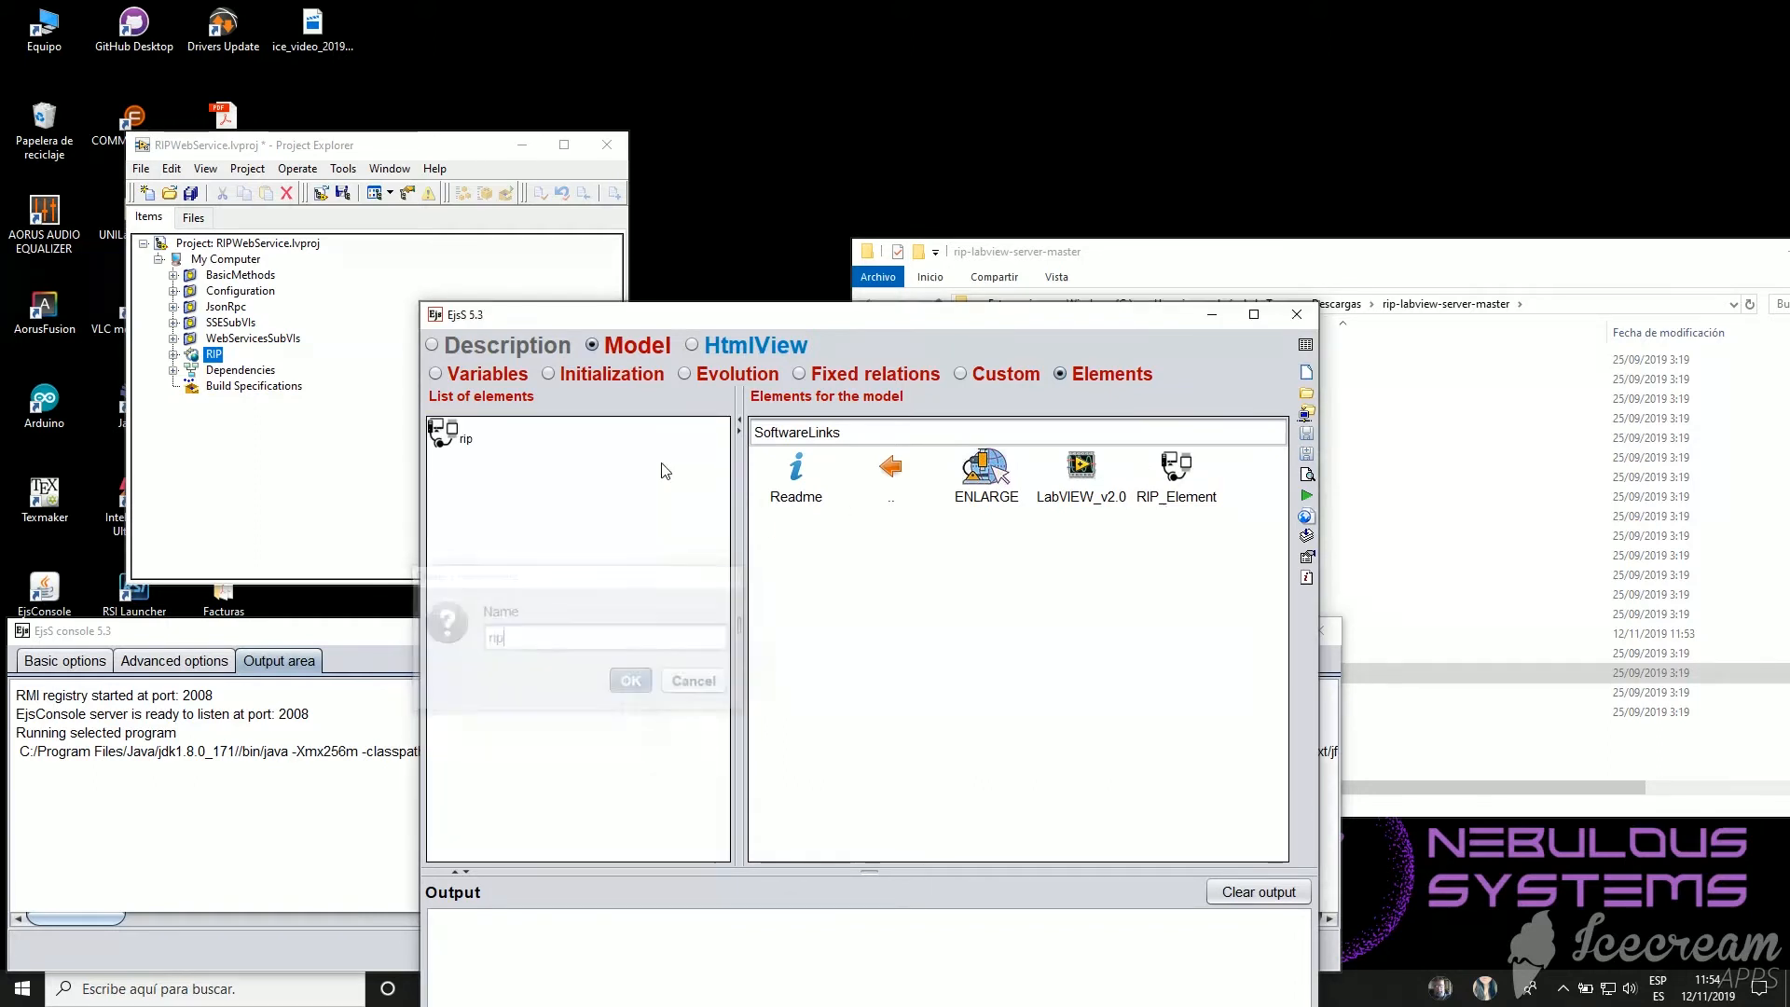
double_click(463, 437)
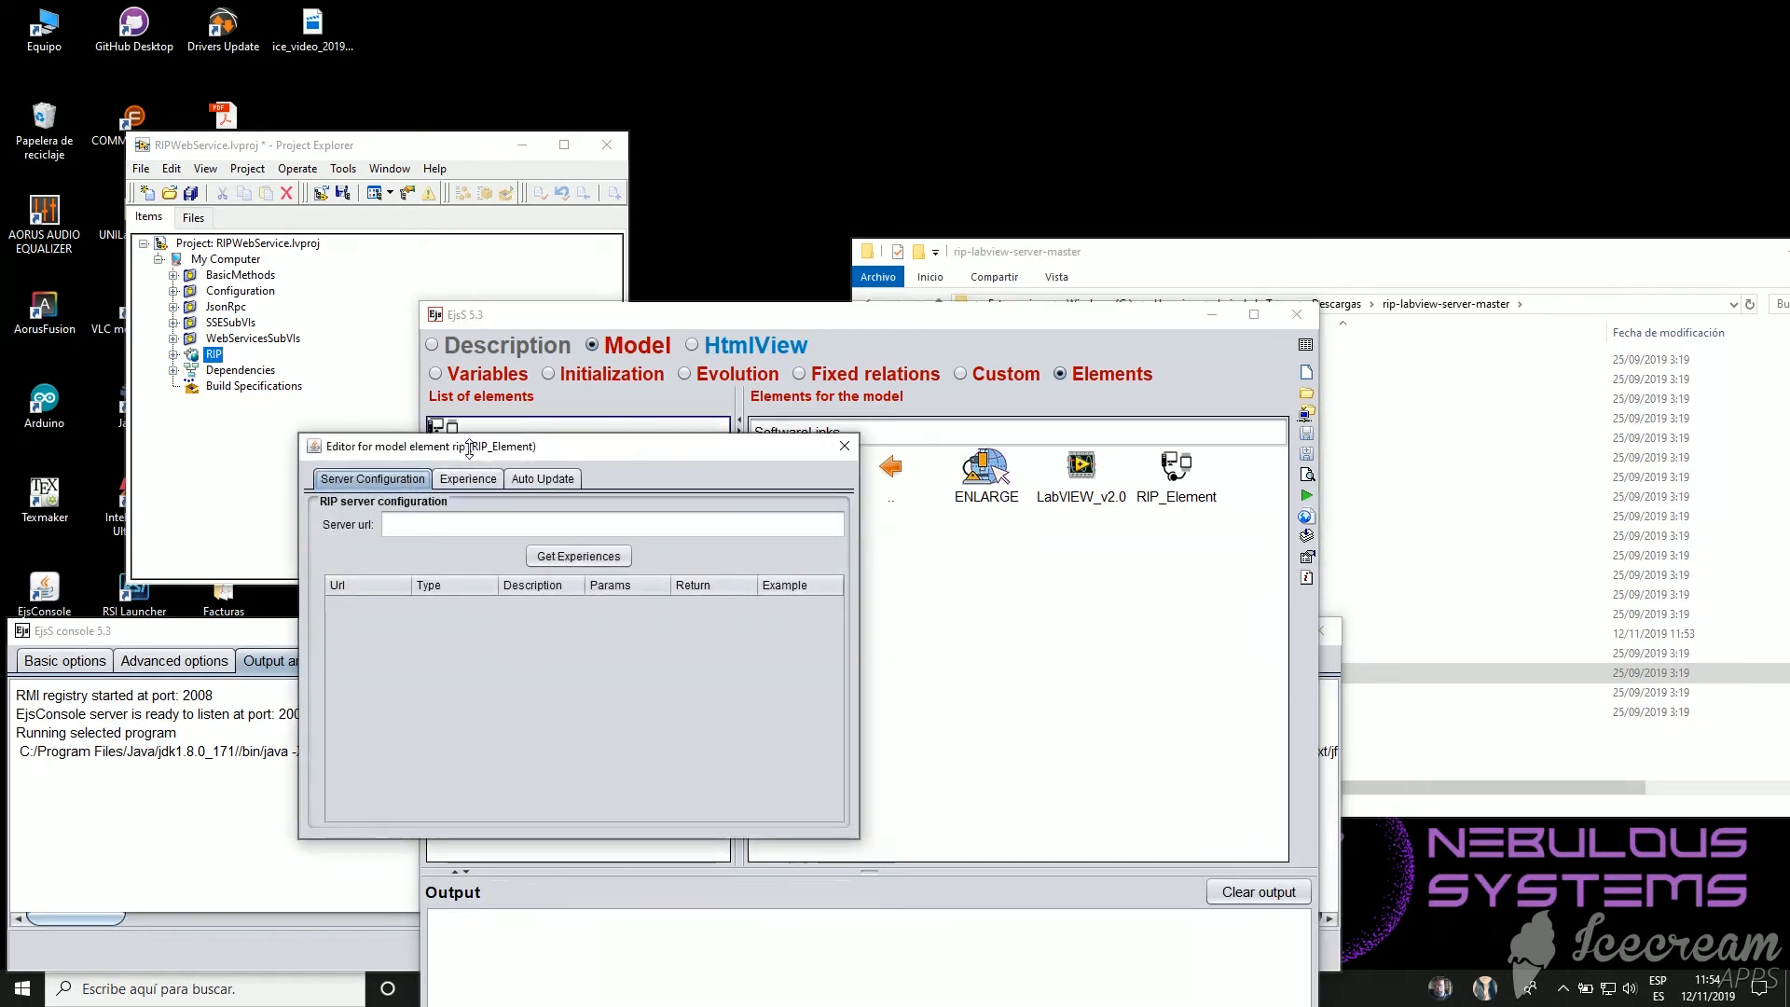
- Try to get the experiences with the server url localhost:8080/RIP/, and again with localhost:8080/RIP
left_click(454, 527)
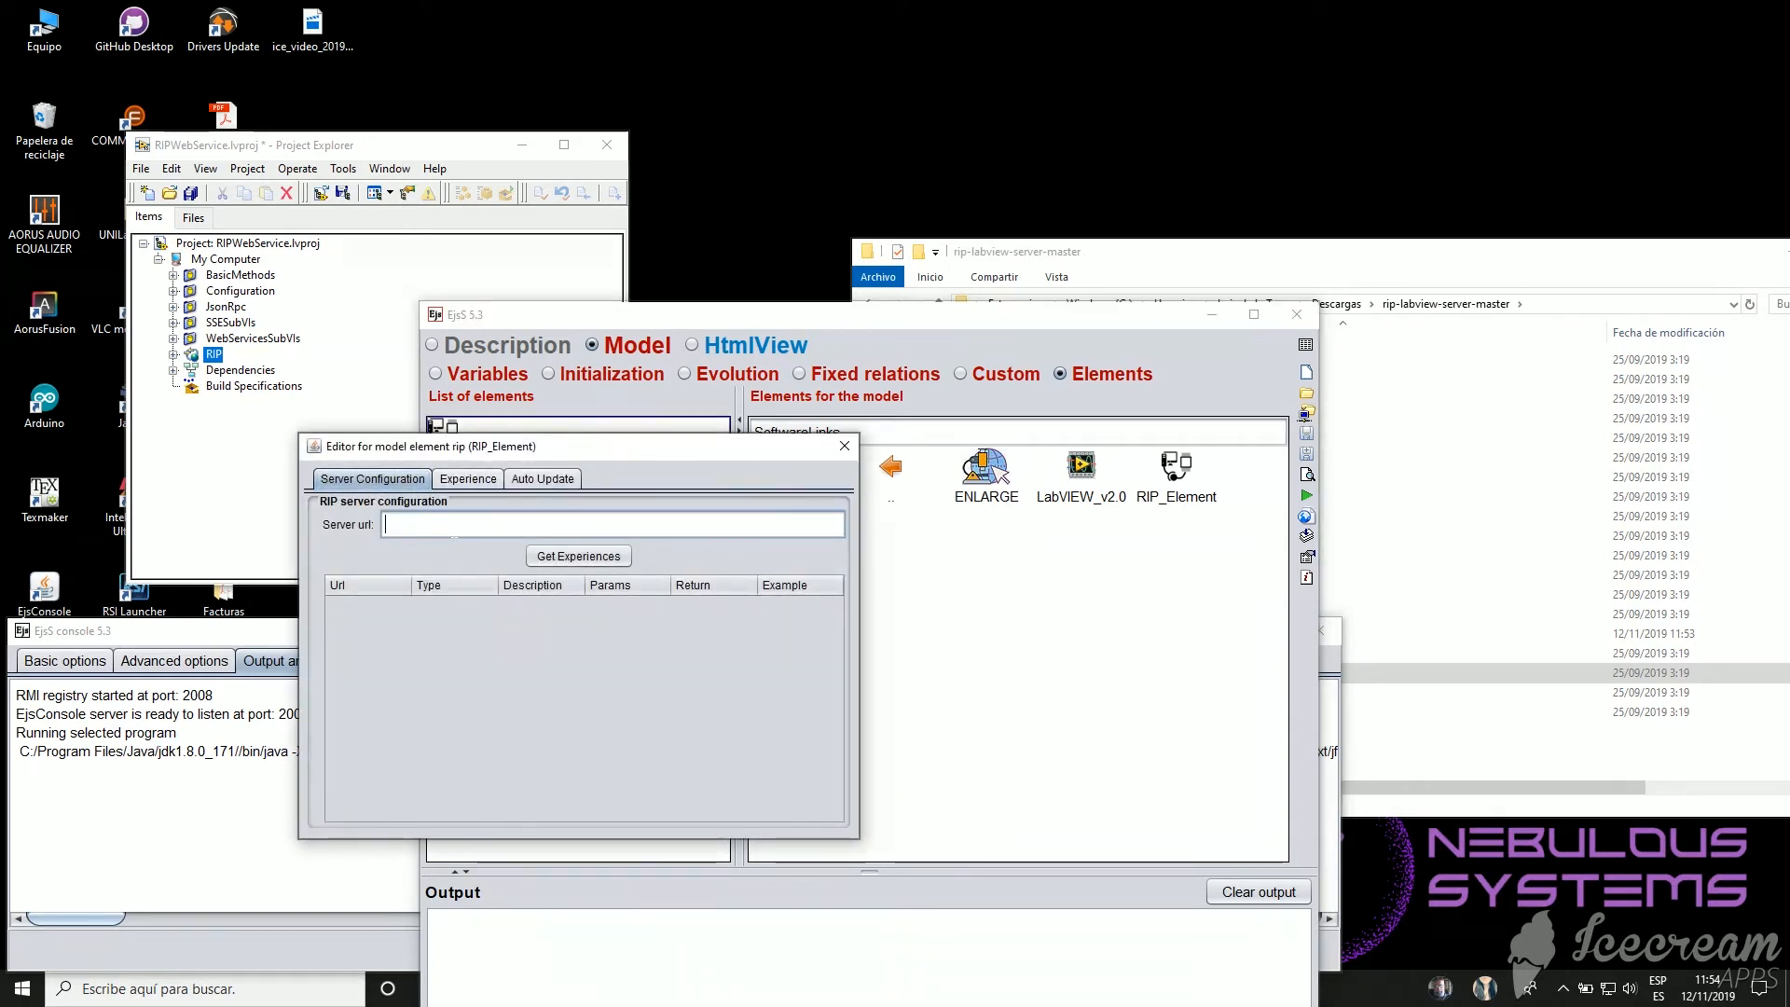
type("localhost:8")
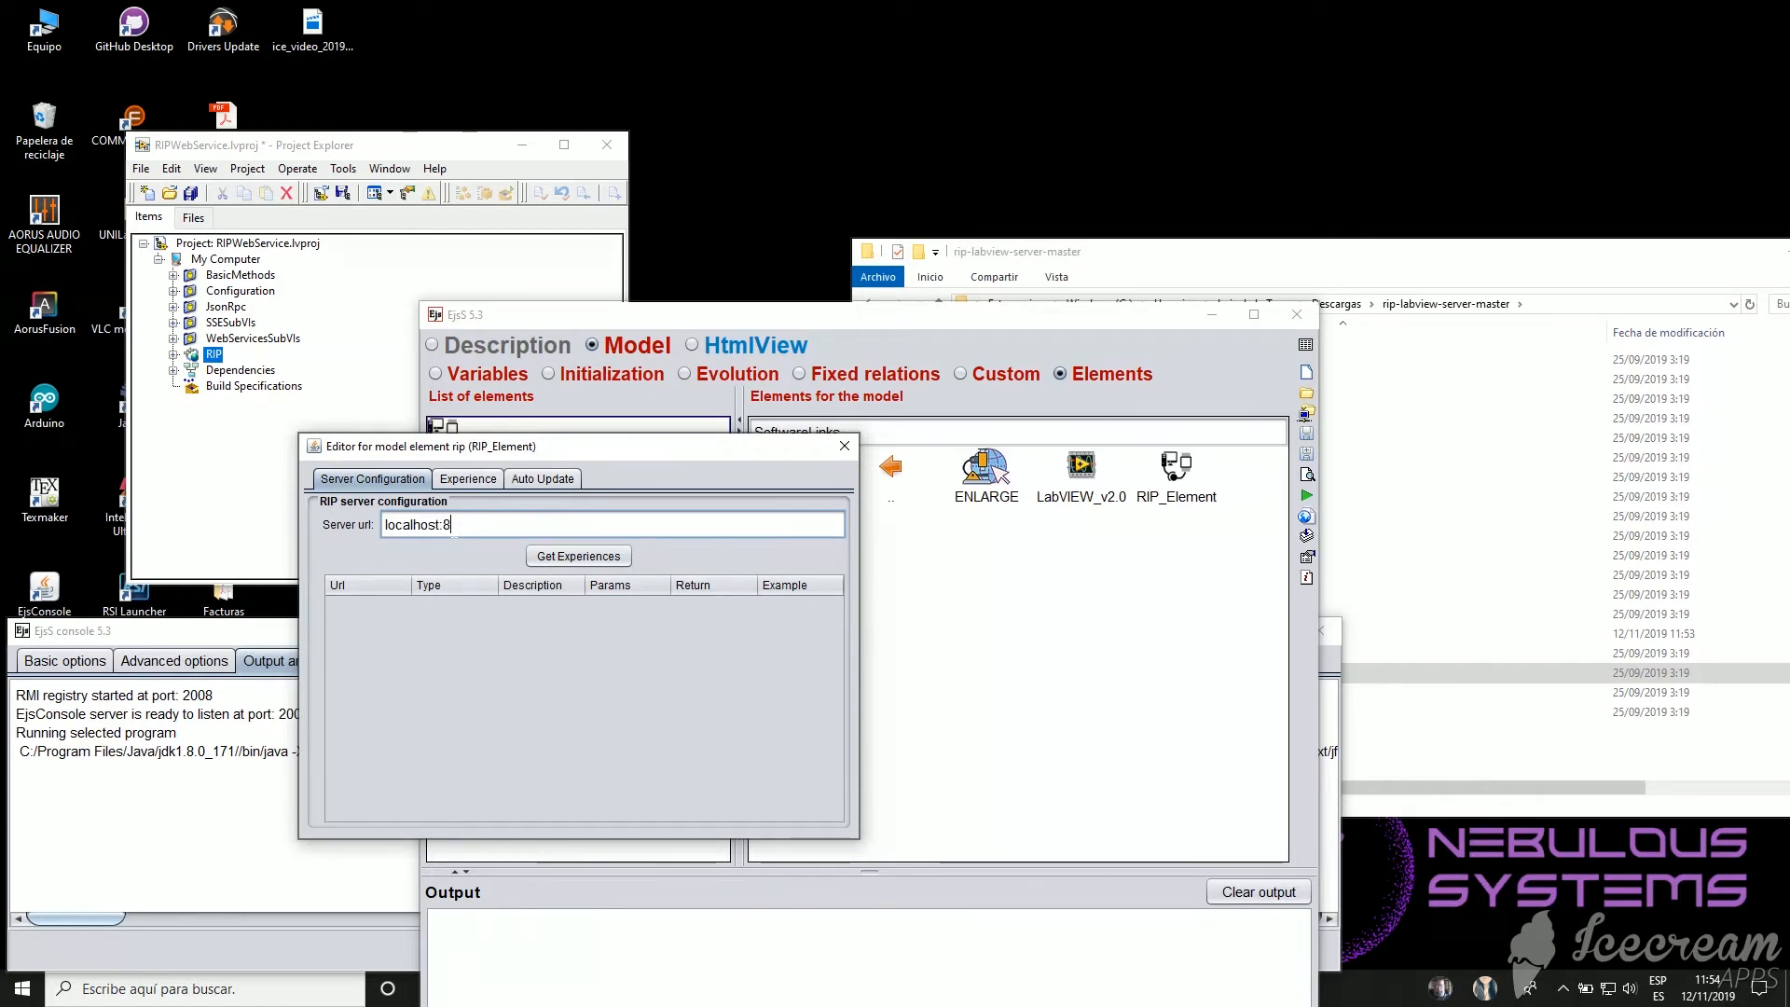
type("080/RIP/")
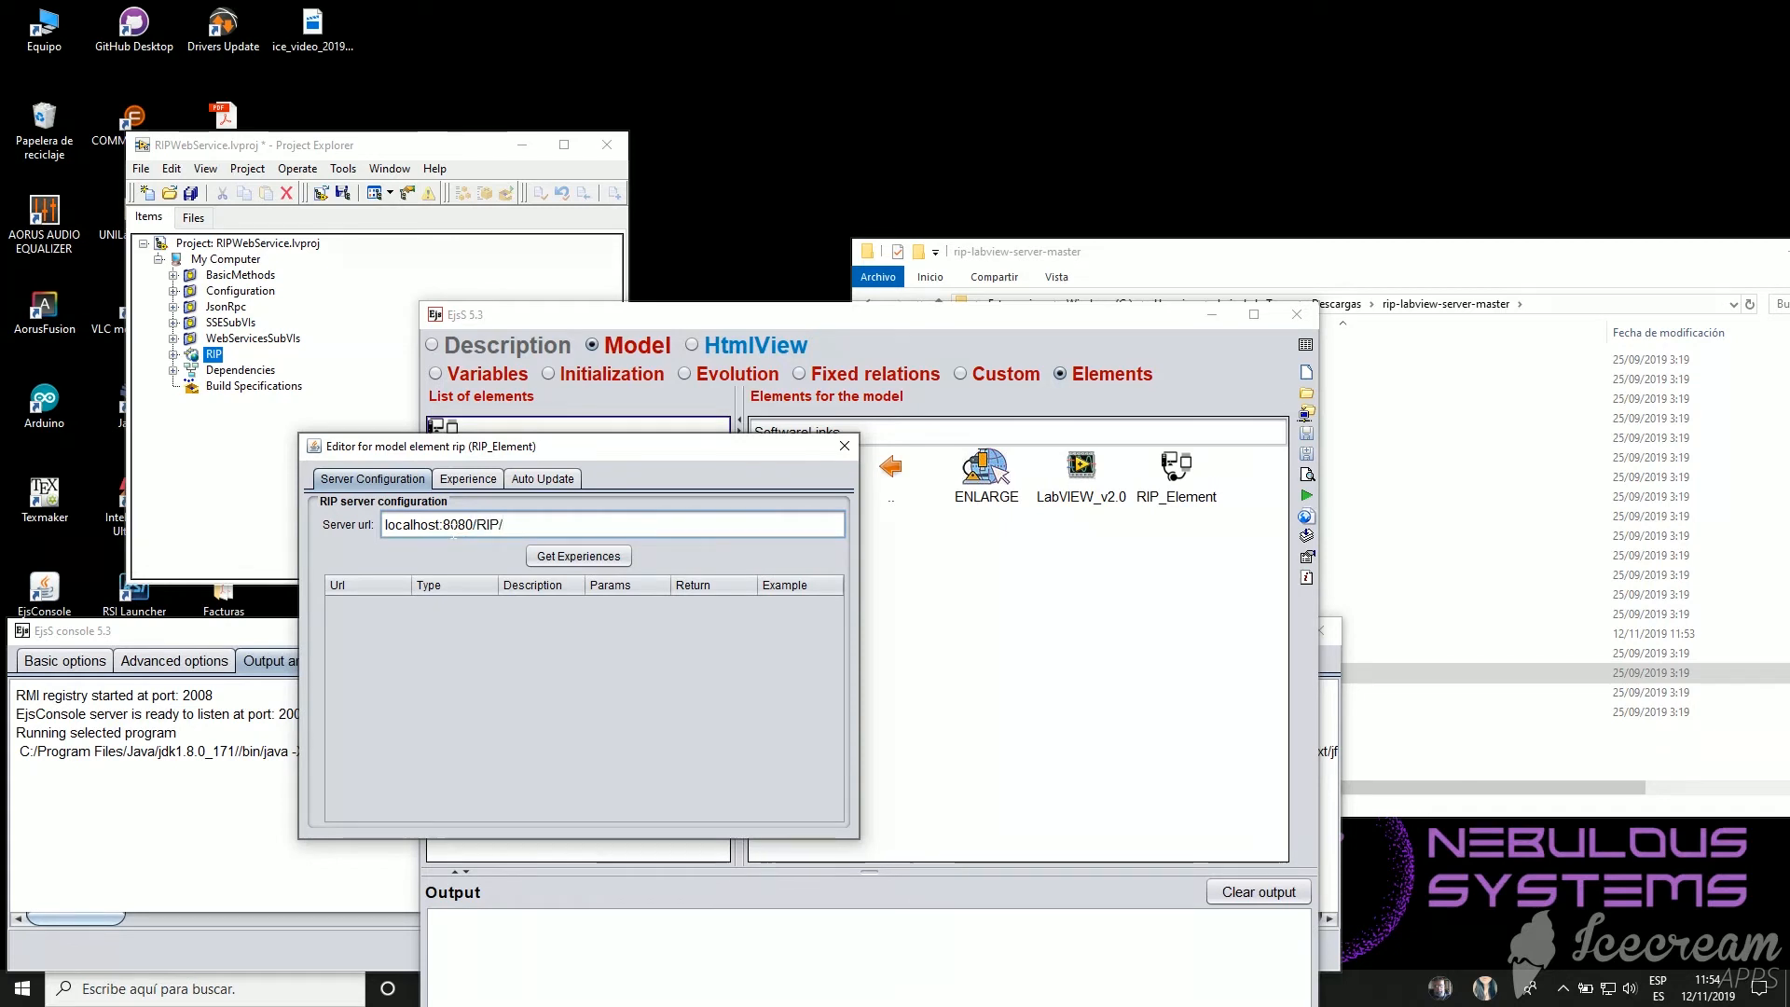
left_click(578, 555)
key("shift+Tab")
key("BackSpace")
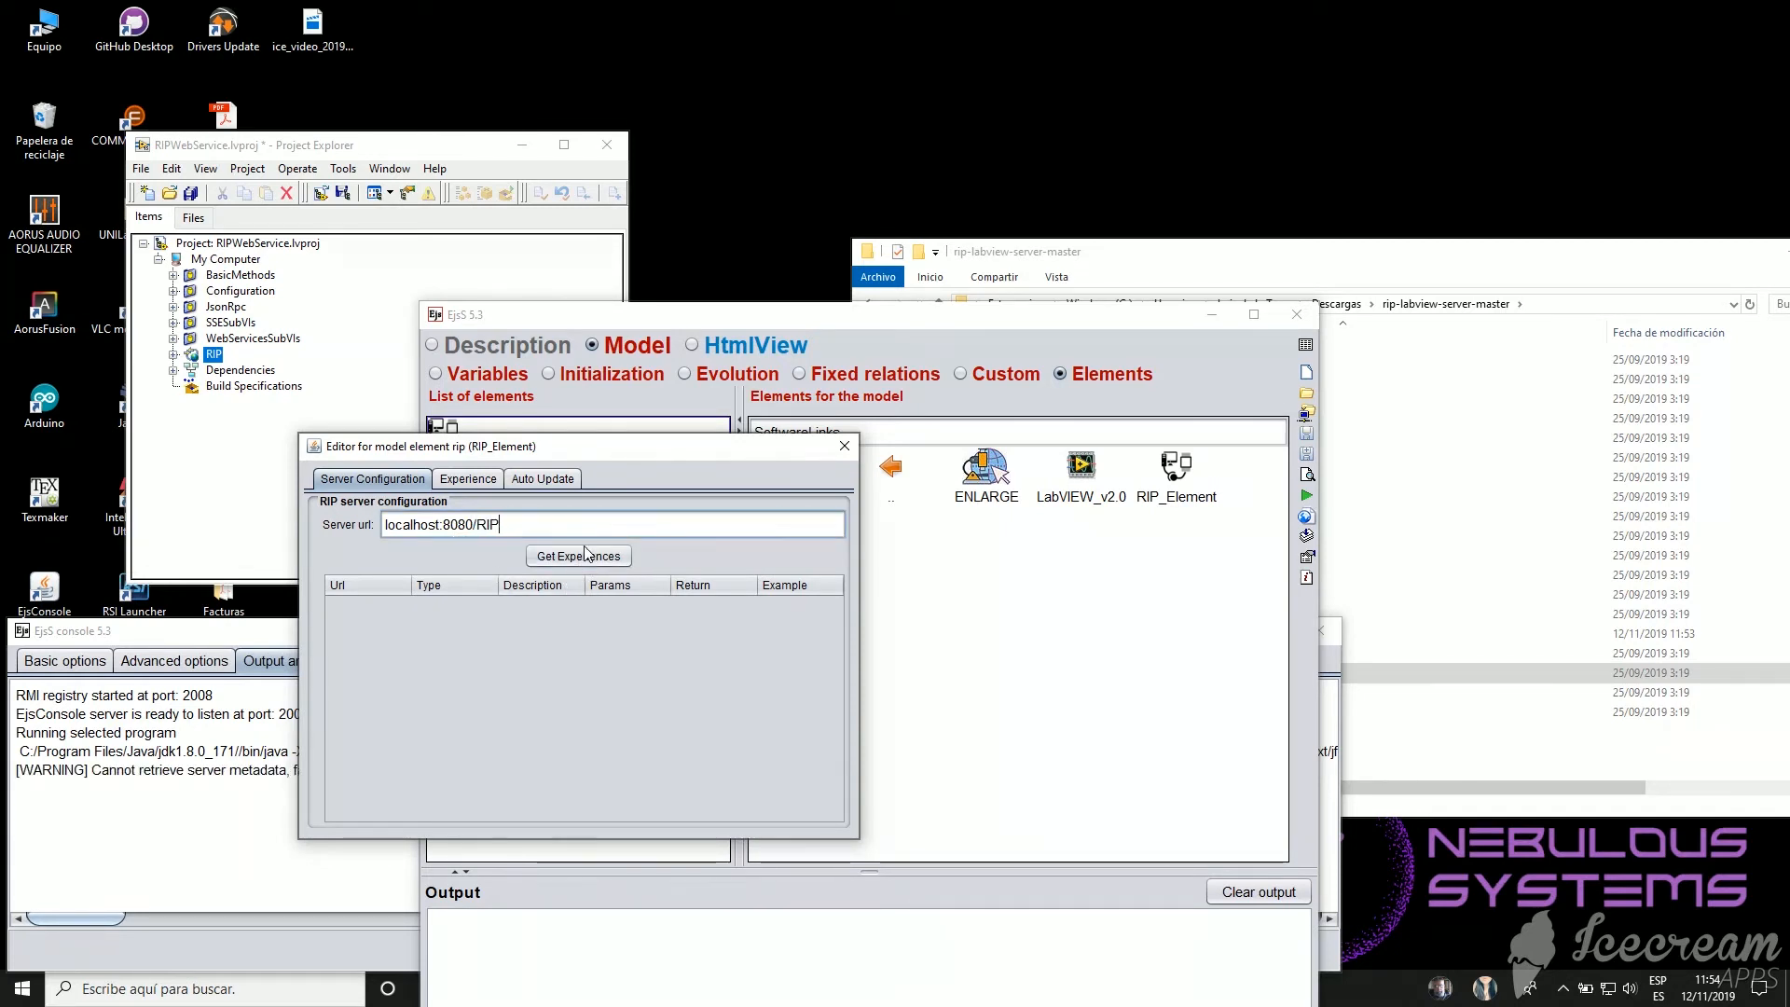
left_click(585, 552)
- Remove the RIP path from the server url and try to get the experiences with localhost:8080, and again with localhost:8080/
left_click(512, 529)
key("BackSpace")
key("BackSpace")
key("BackSpace")
key("BackSpace")
left_click(537, 555)
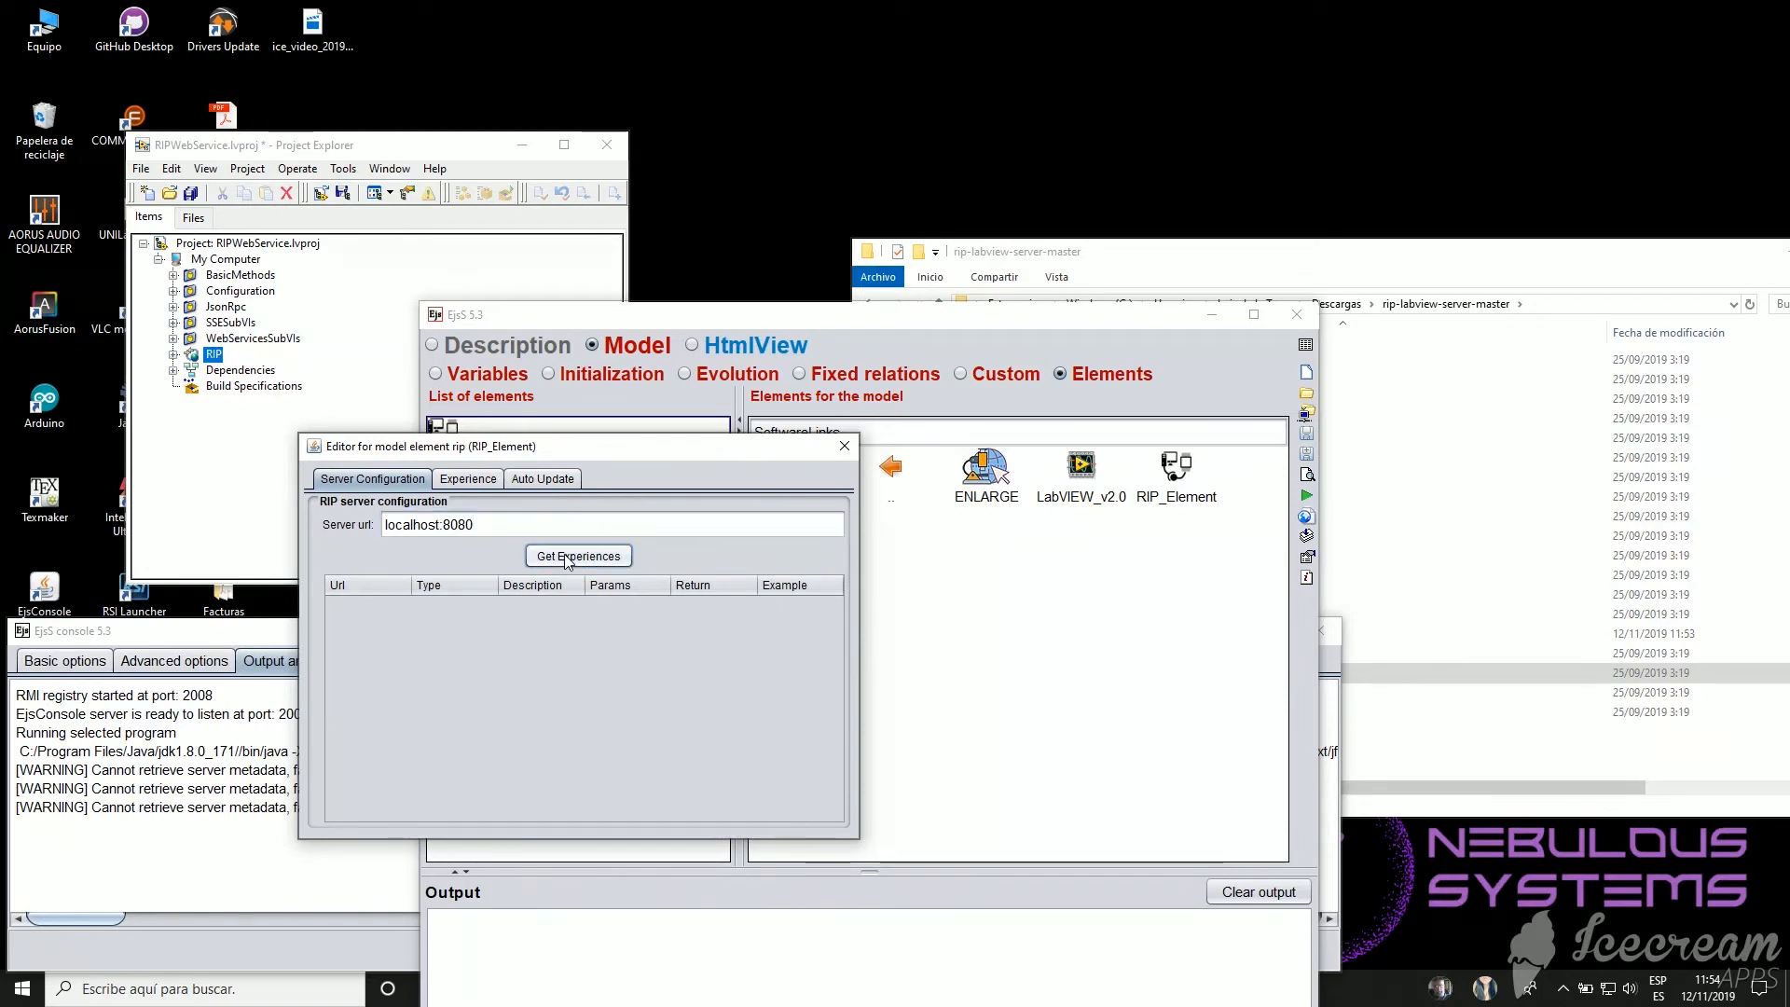
key("shift+Tab")
type("/")
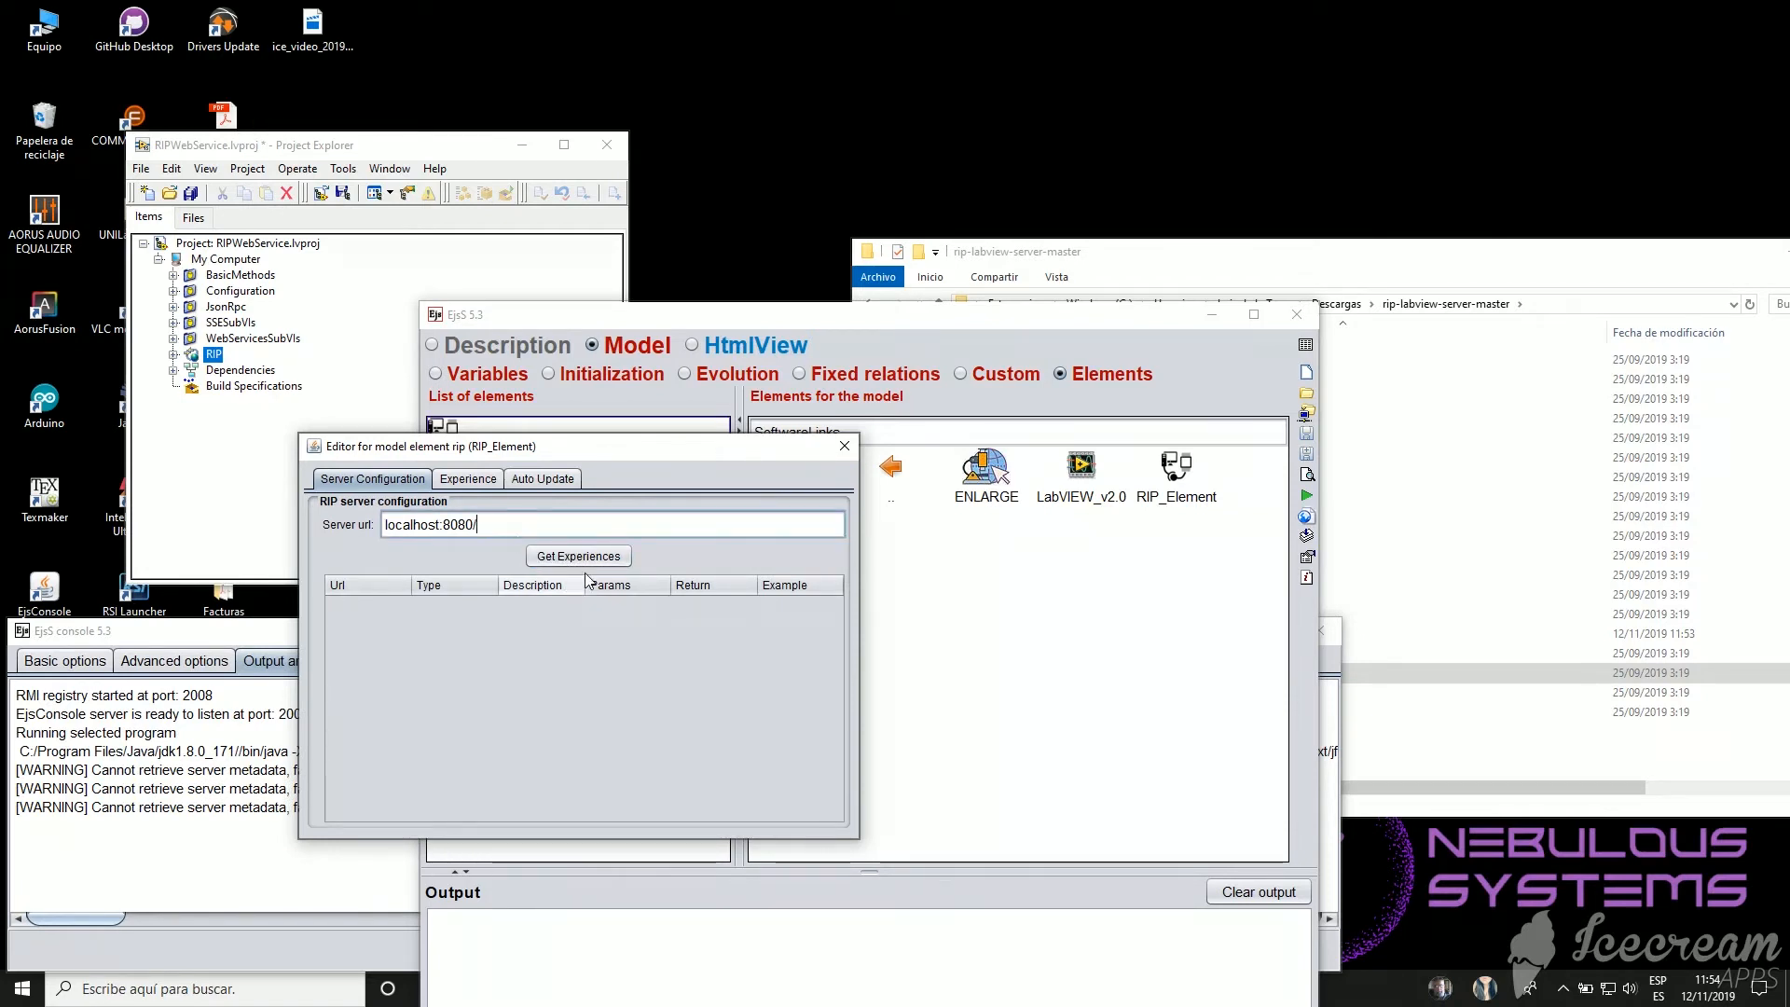
left_click(585, 559)
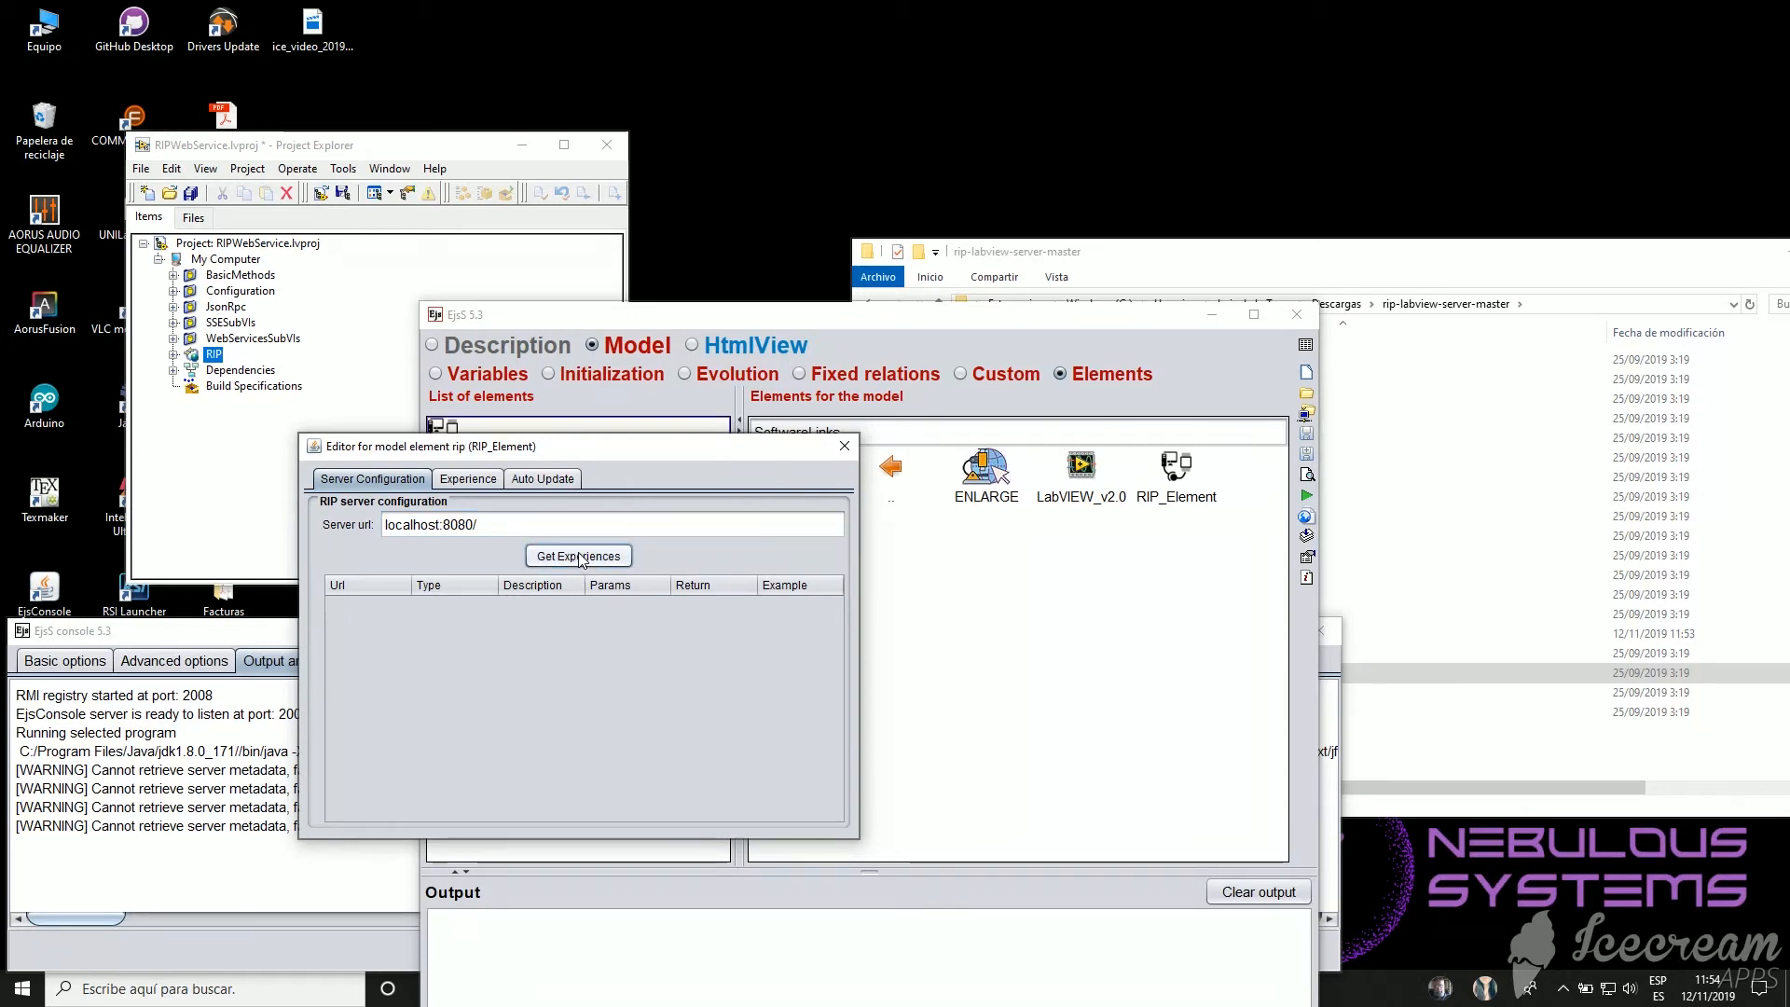
left_click(531, 530)
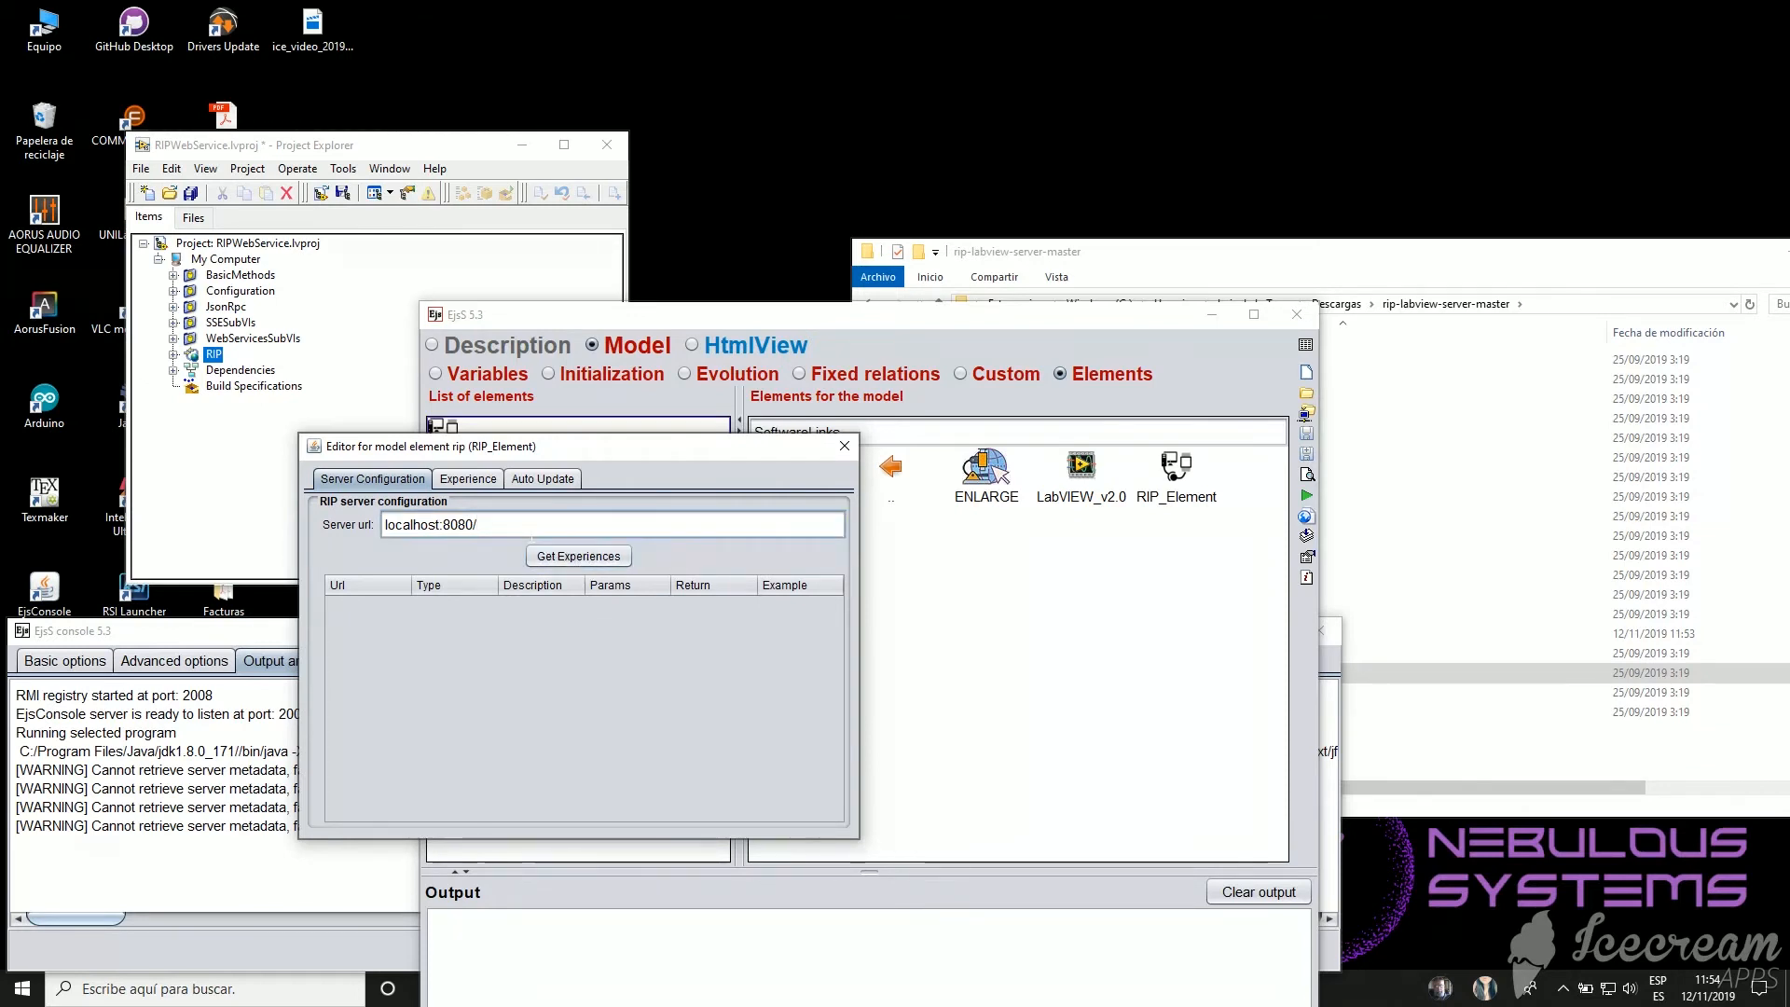
key("Home")
type("http://")
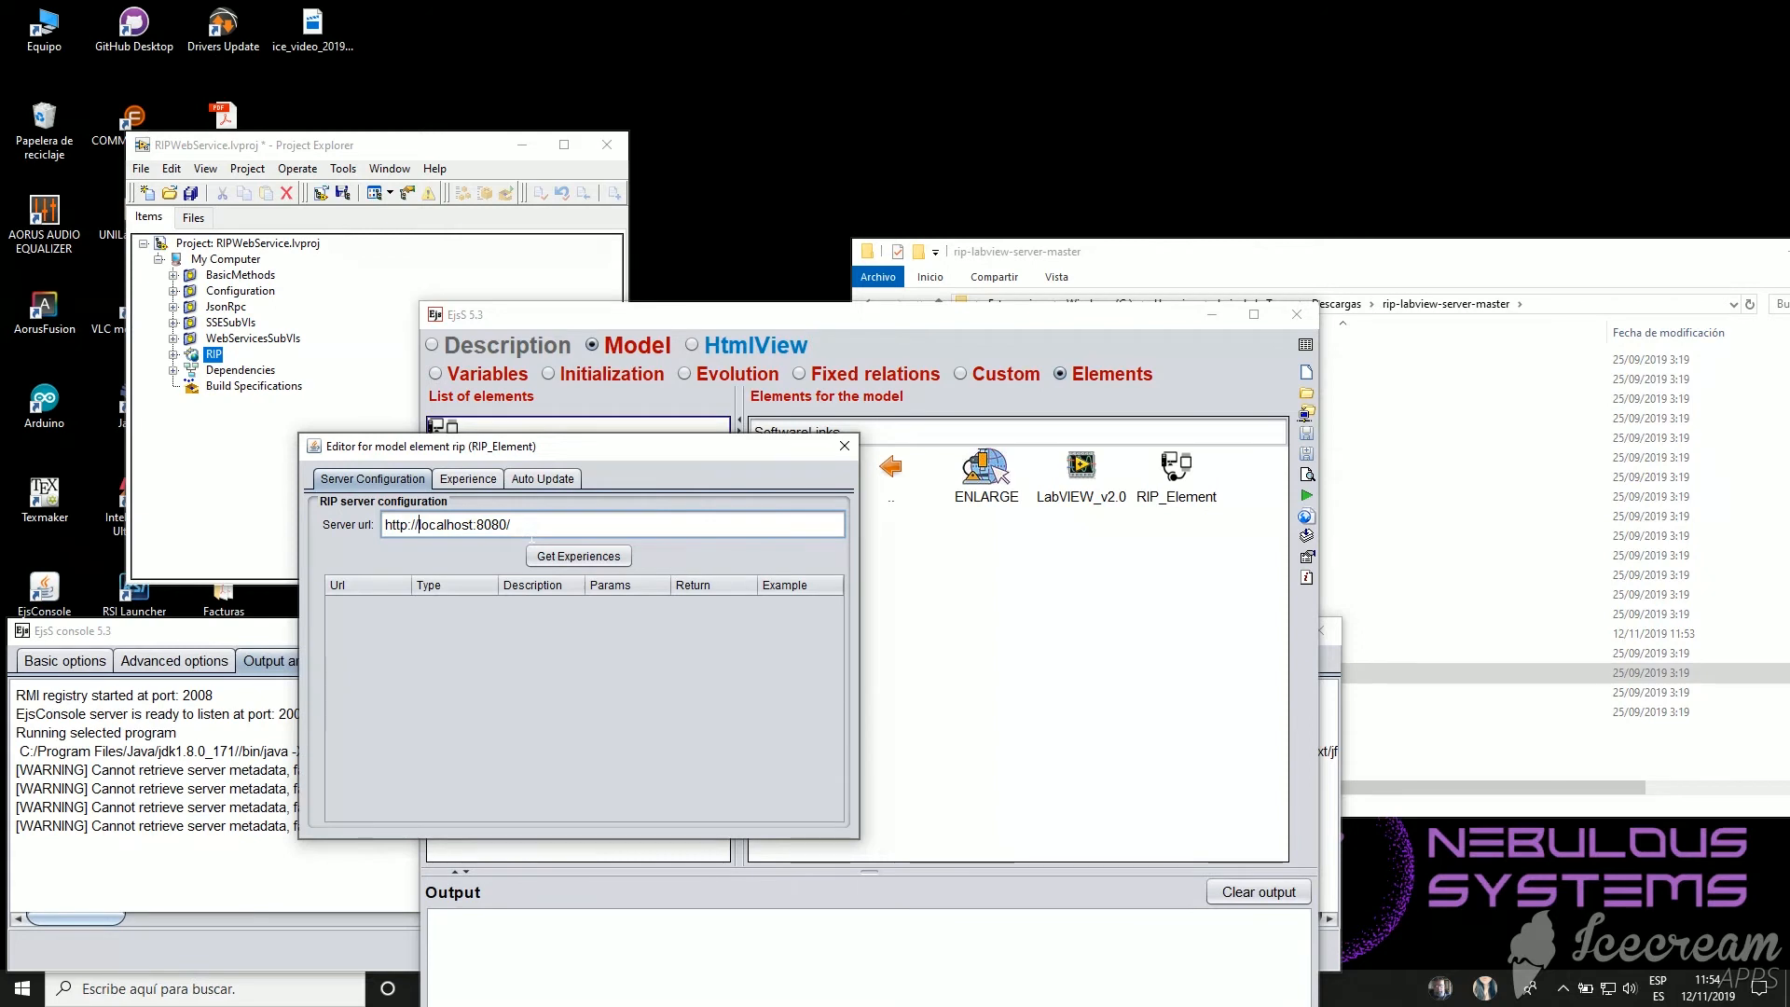
left_click(556, 559)
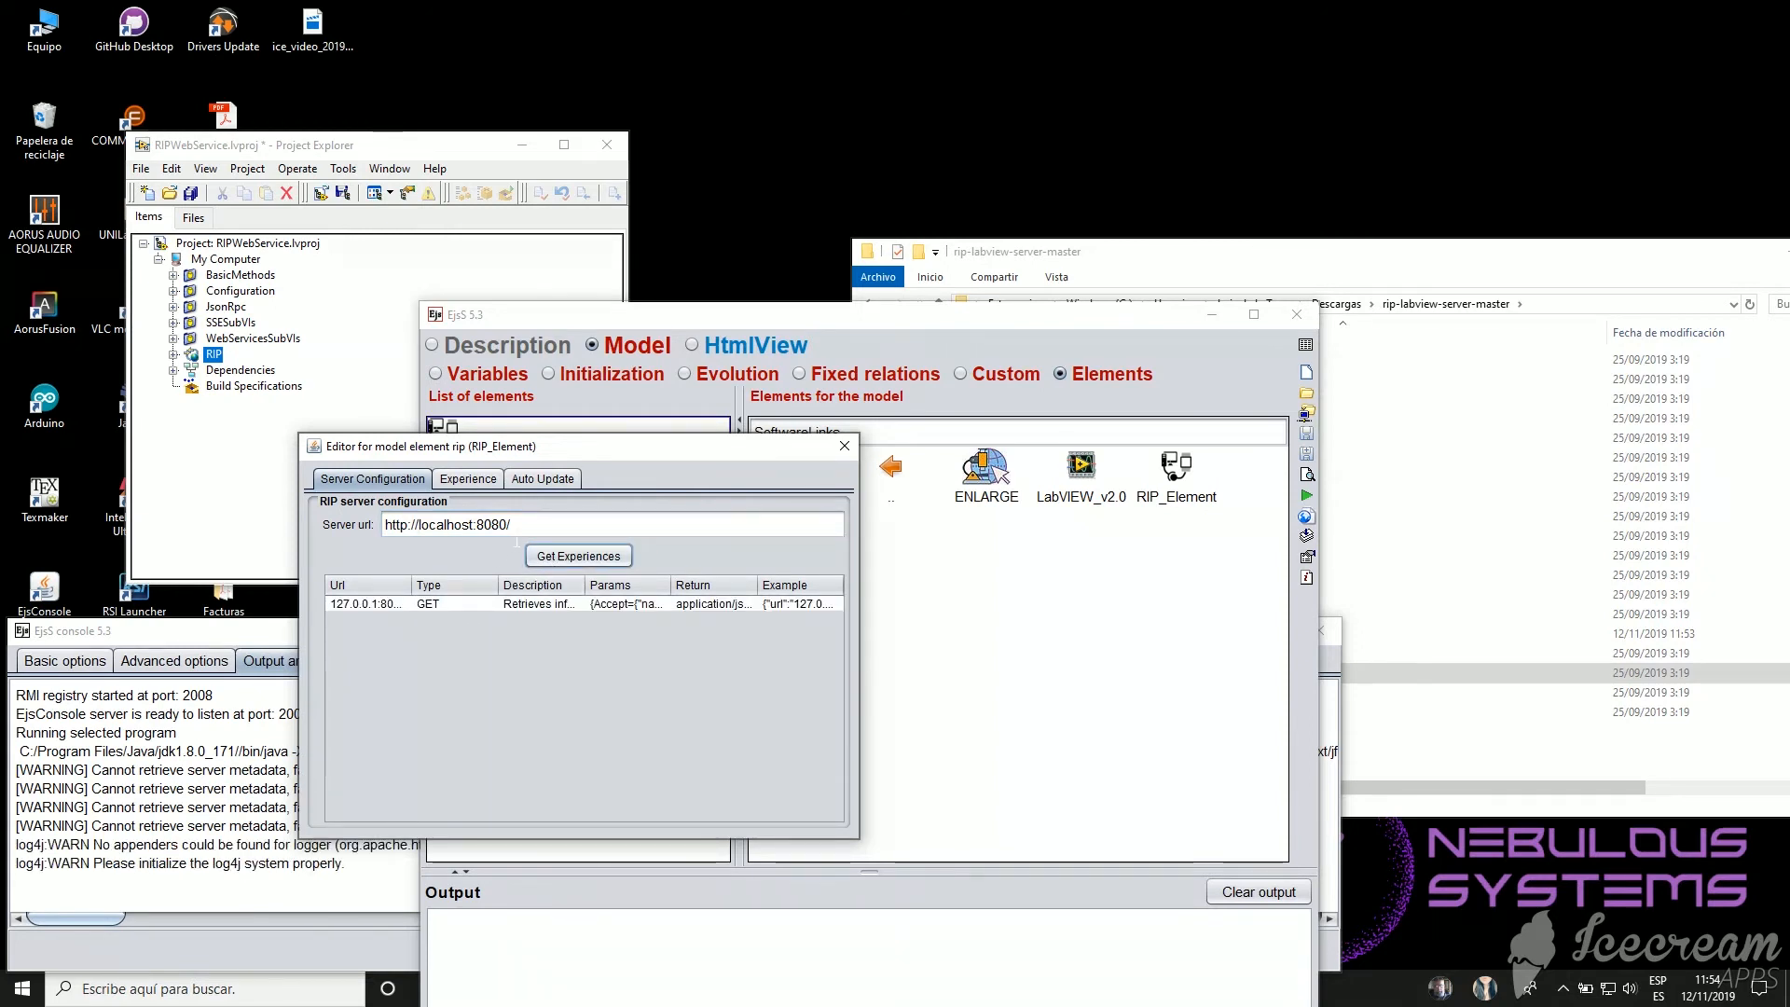
left_click_drag(541, 525, 189, 515)
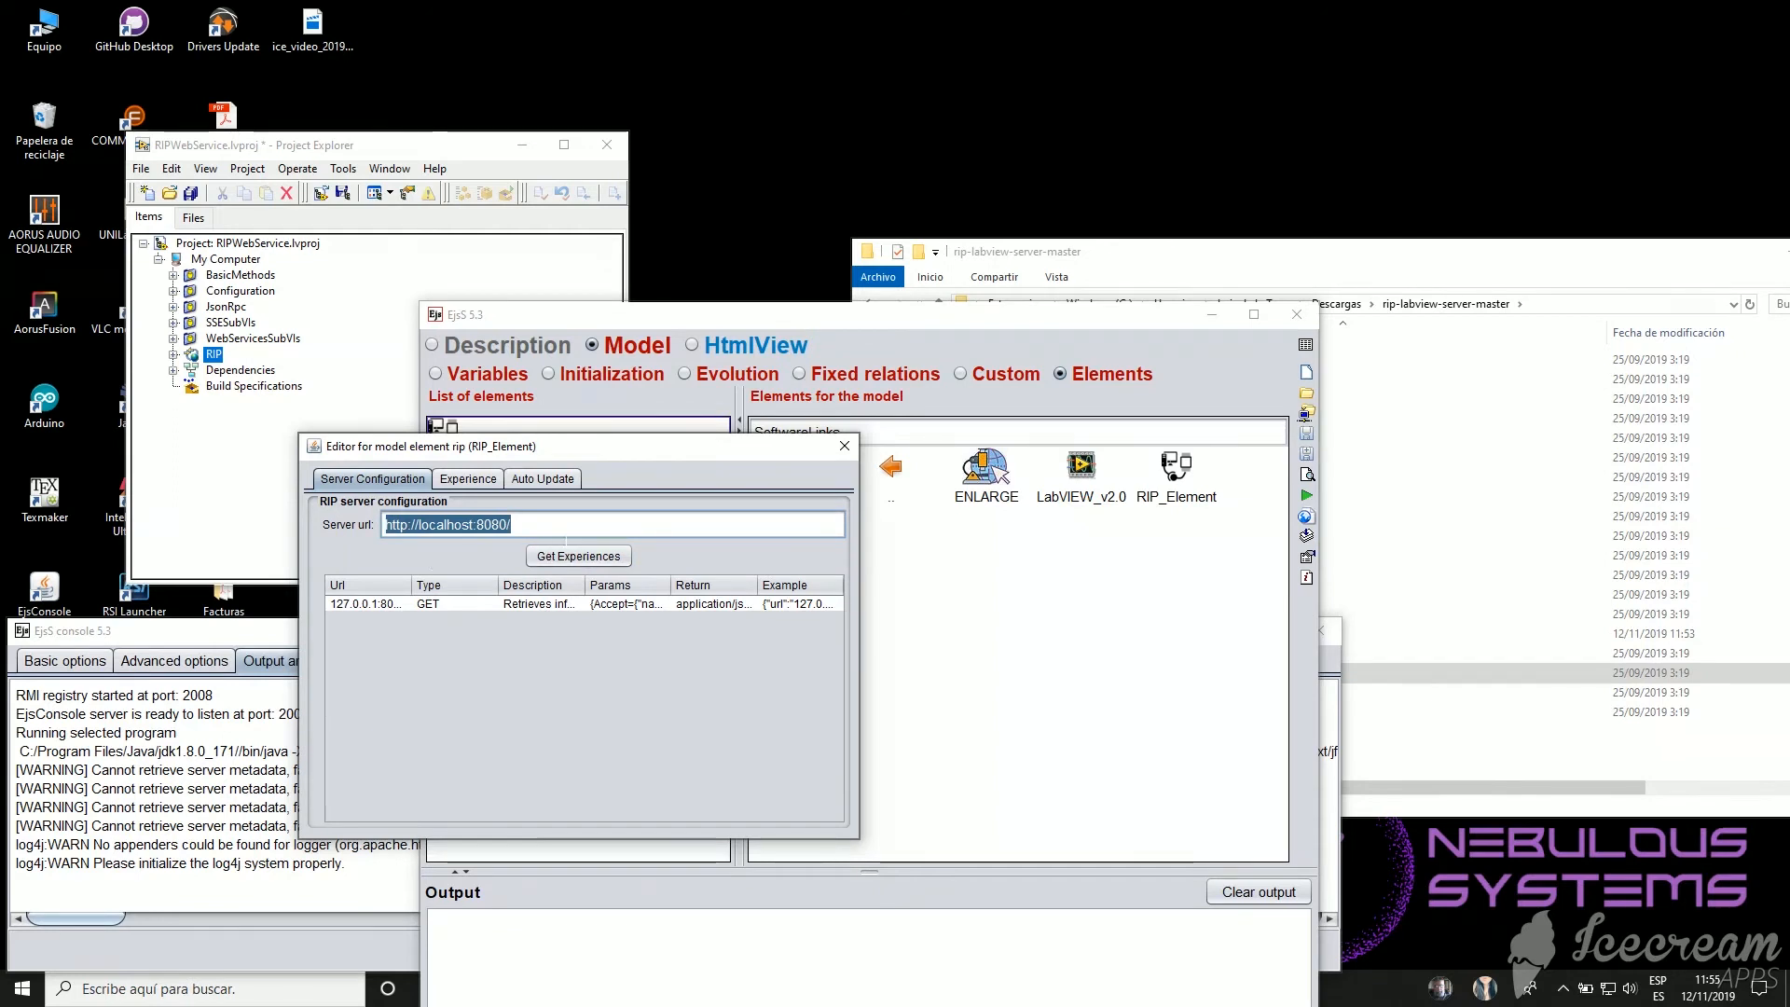
left_click(545, 532)
double_click(458, 536)
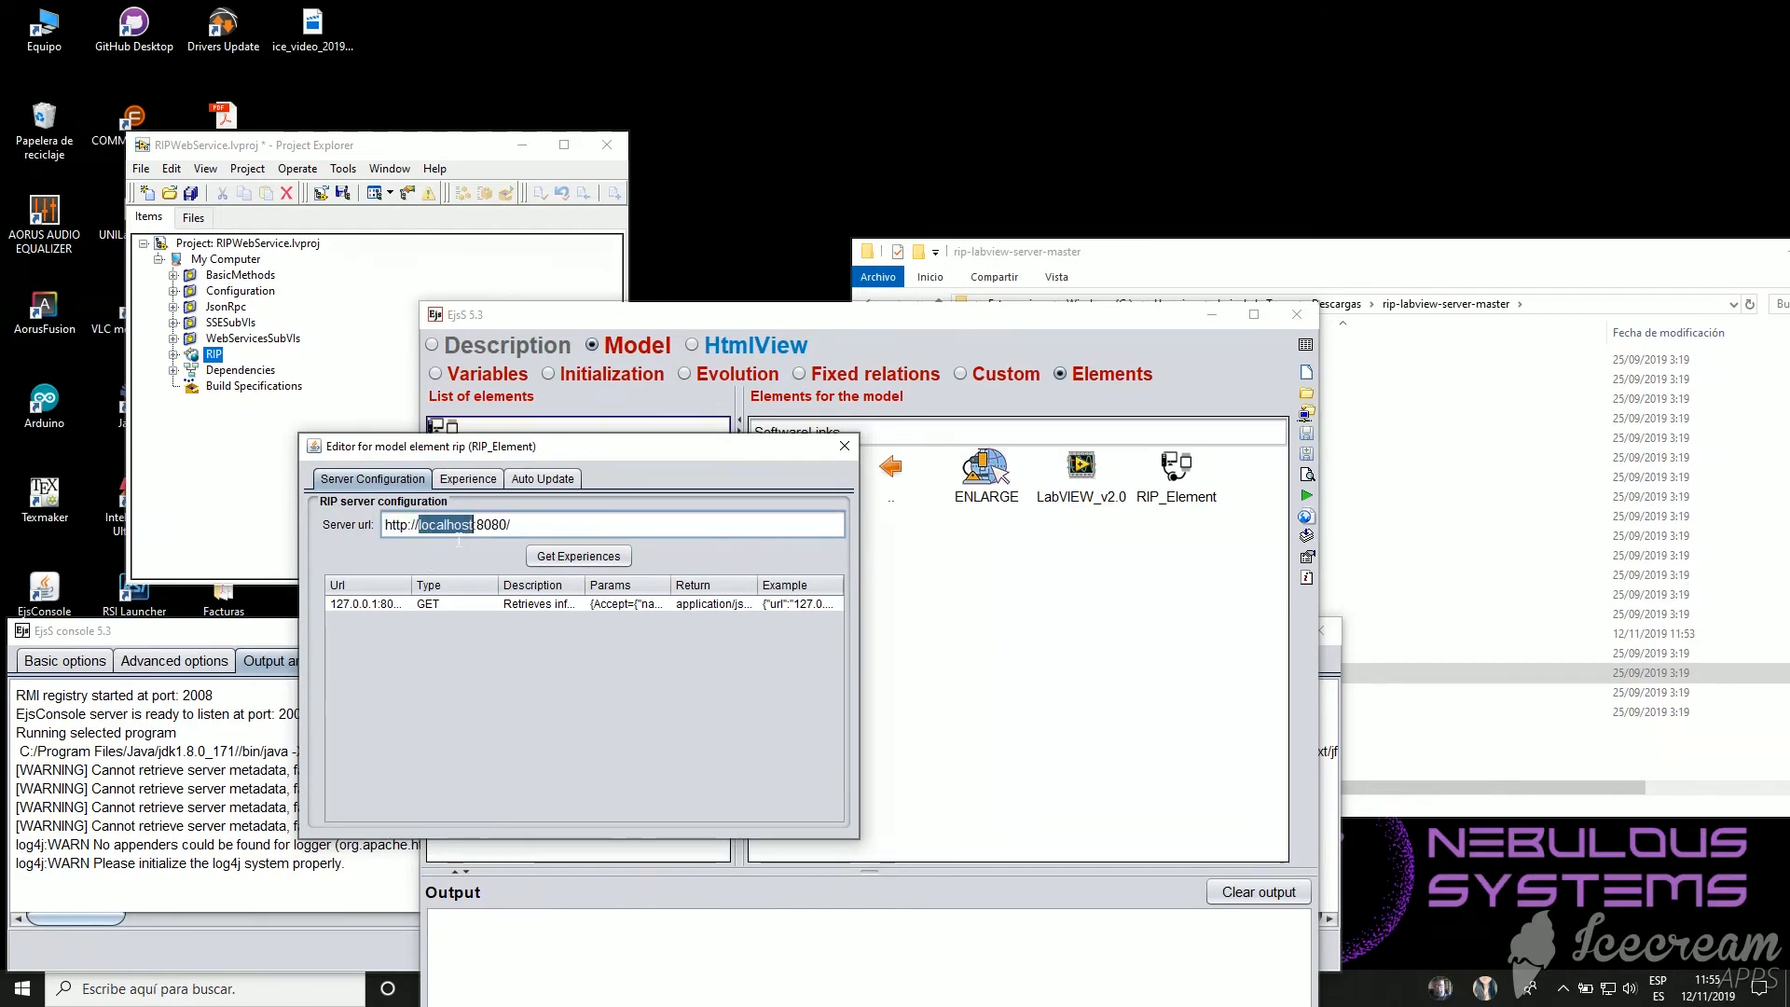
type("62.204")
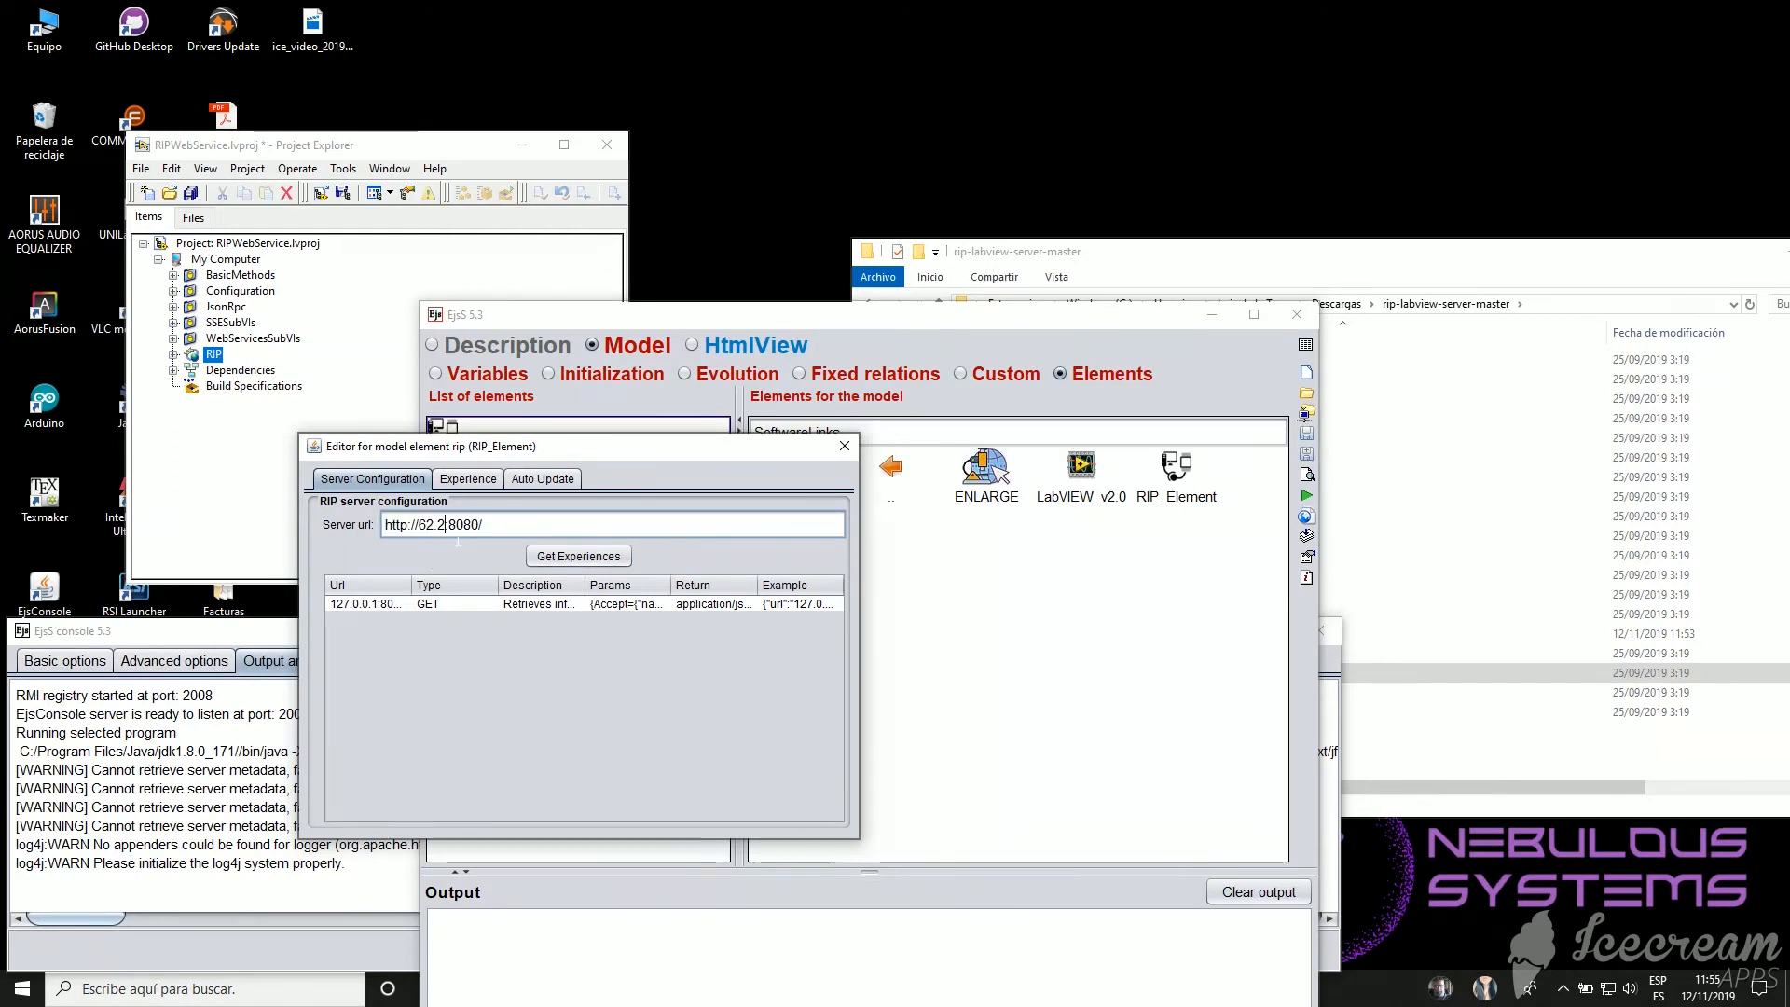
type(".199.677")
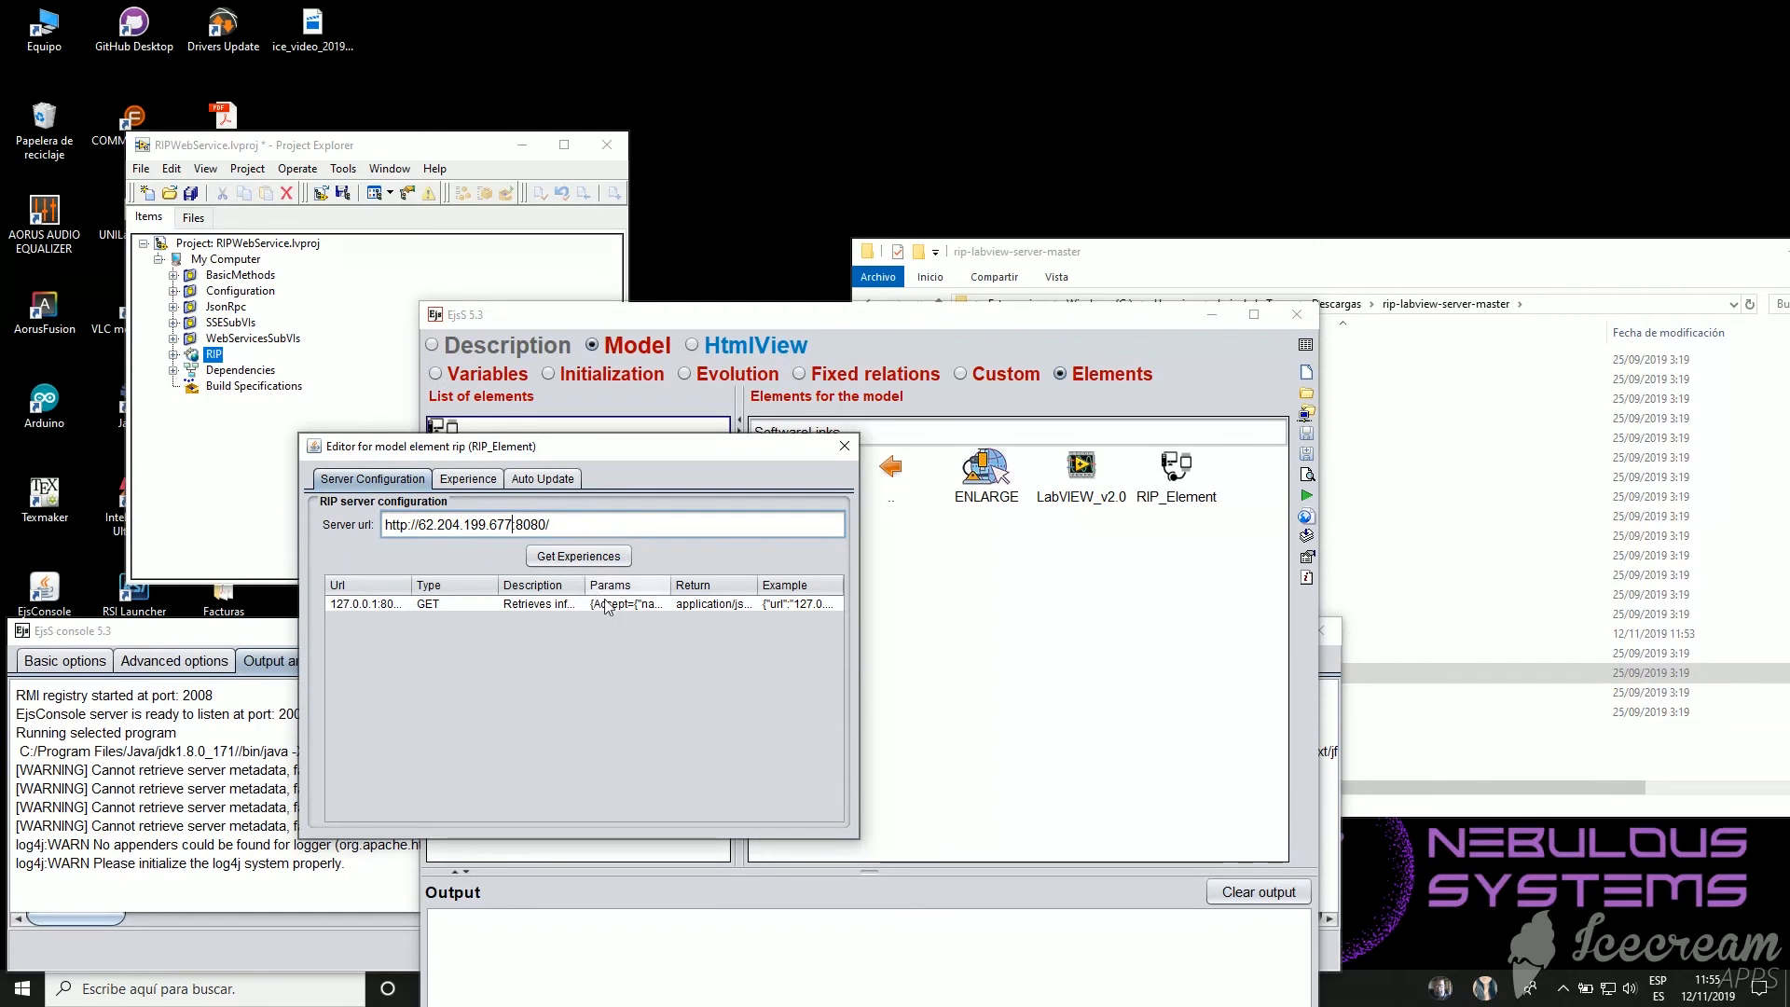
key("ctrl+a")
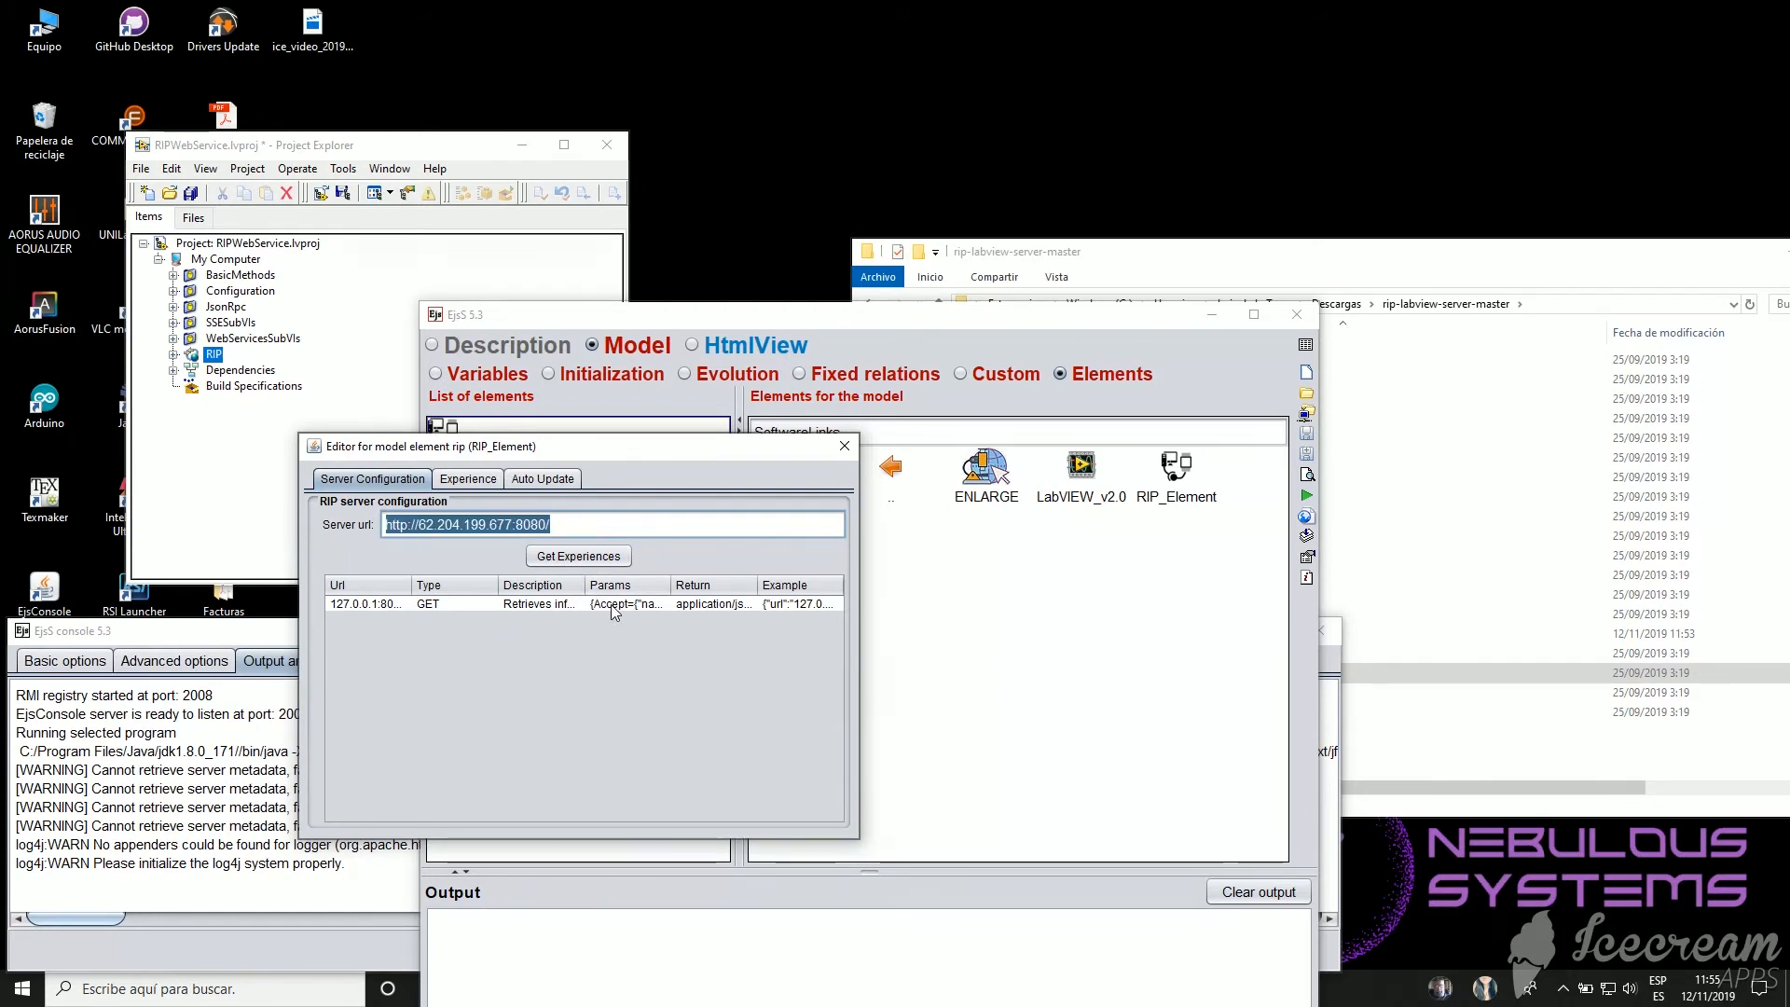
type("http://localhos")
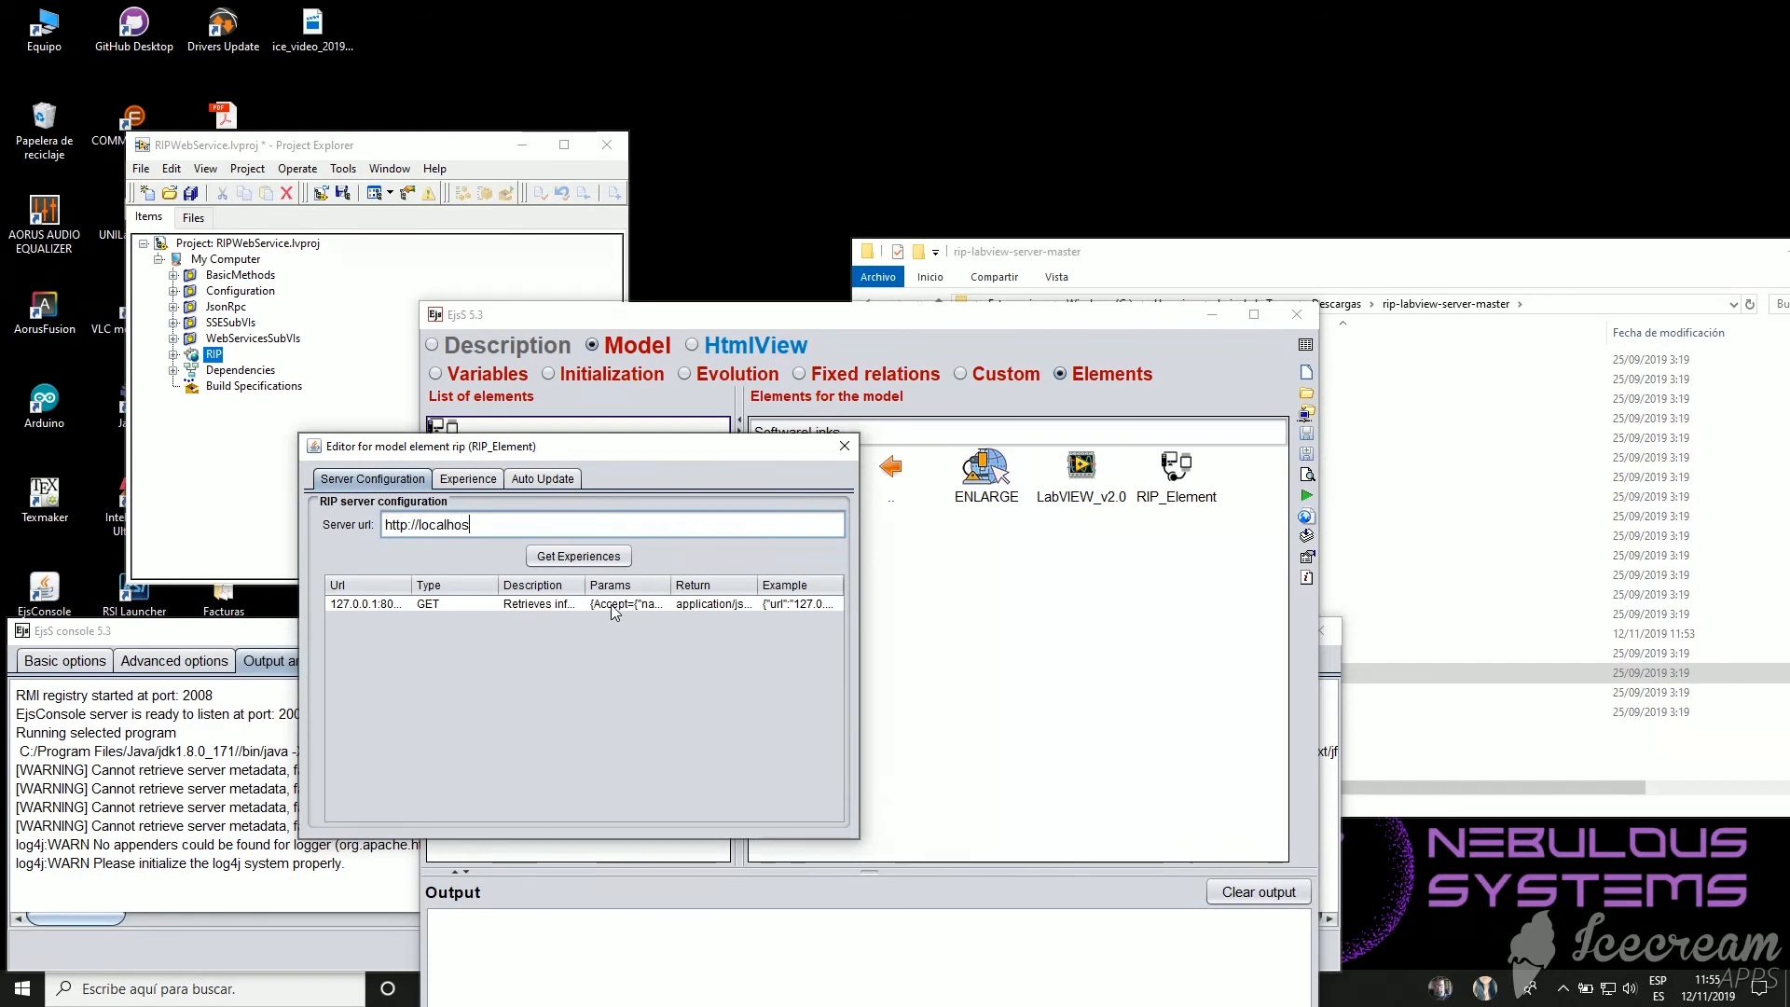
type("t:8080/")
- Select the retrieved GET entry and display the experiences offered by the server
left_click(455, 604)
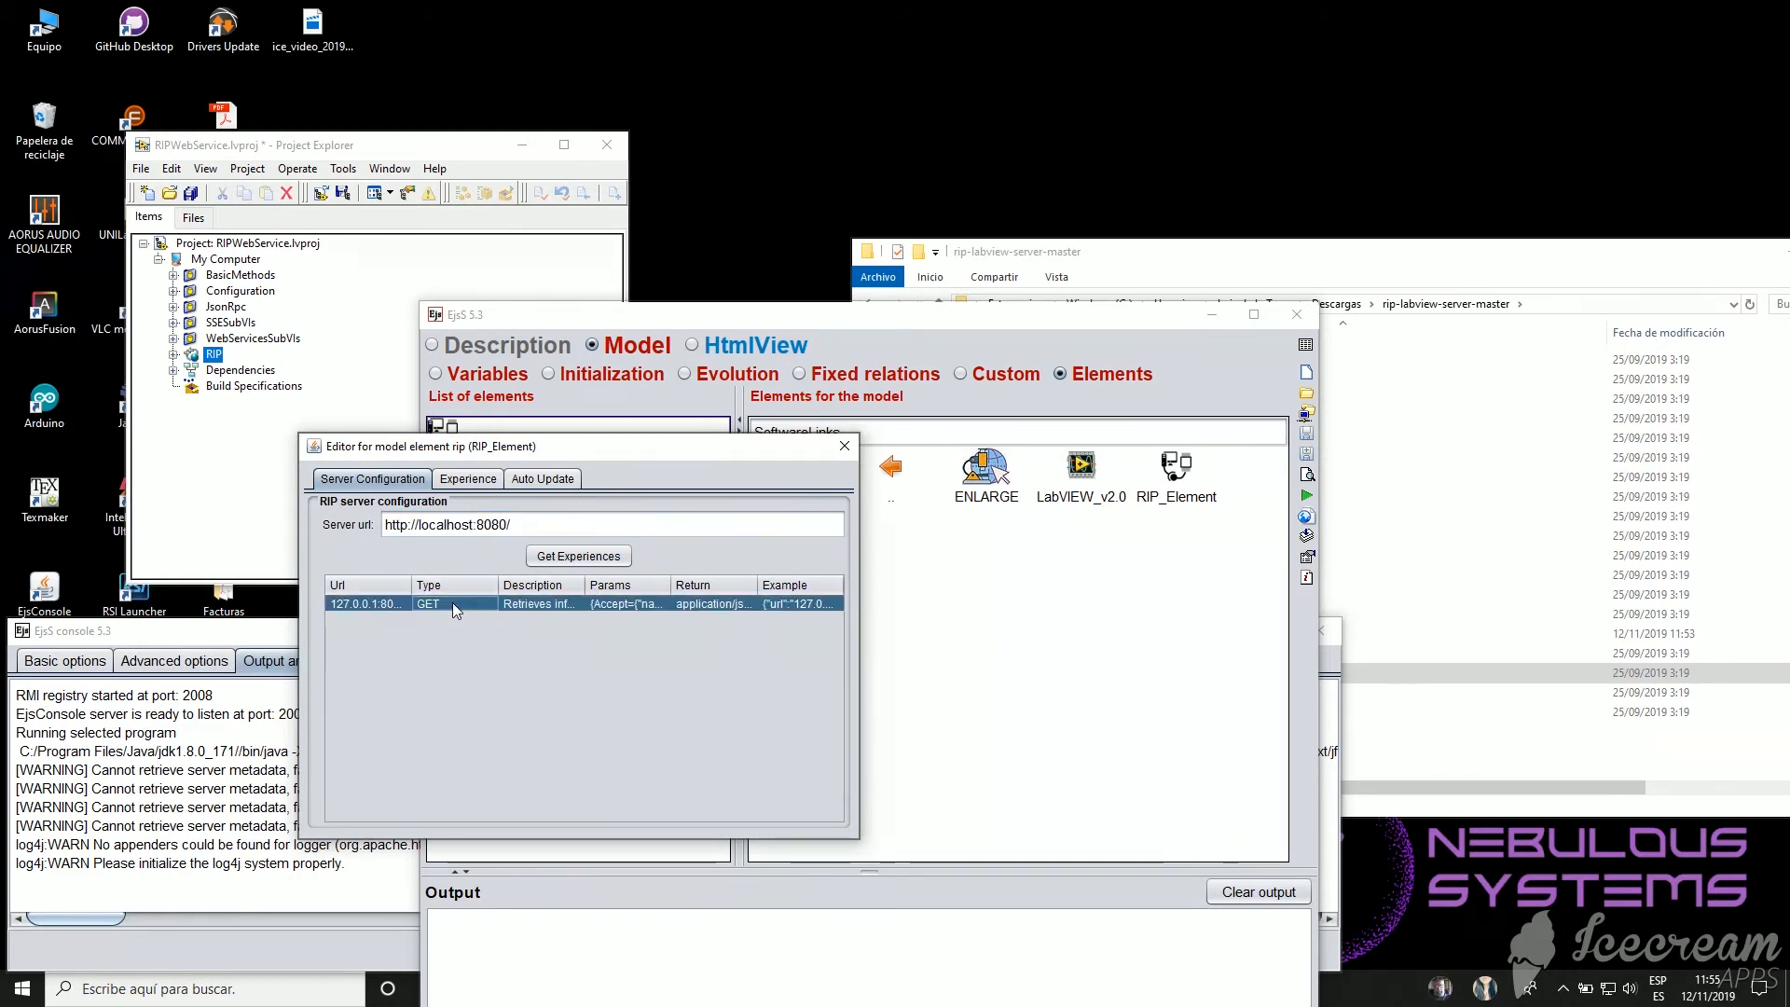
left_click(466, 481)
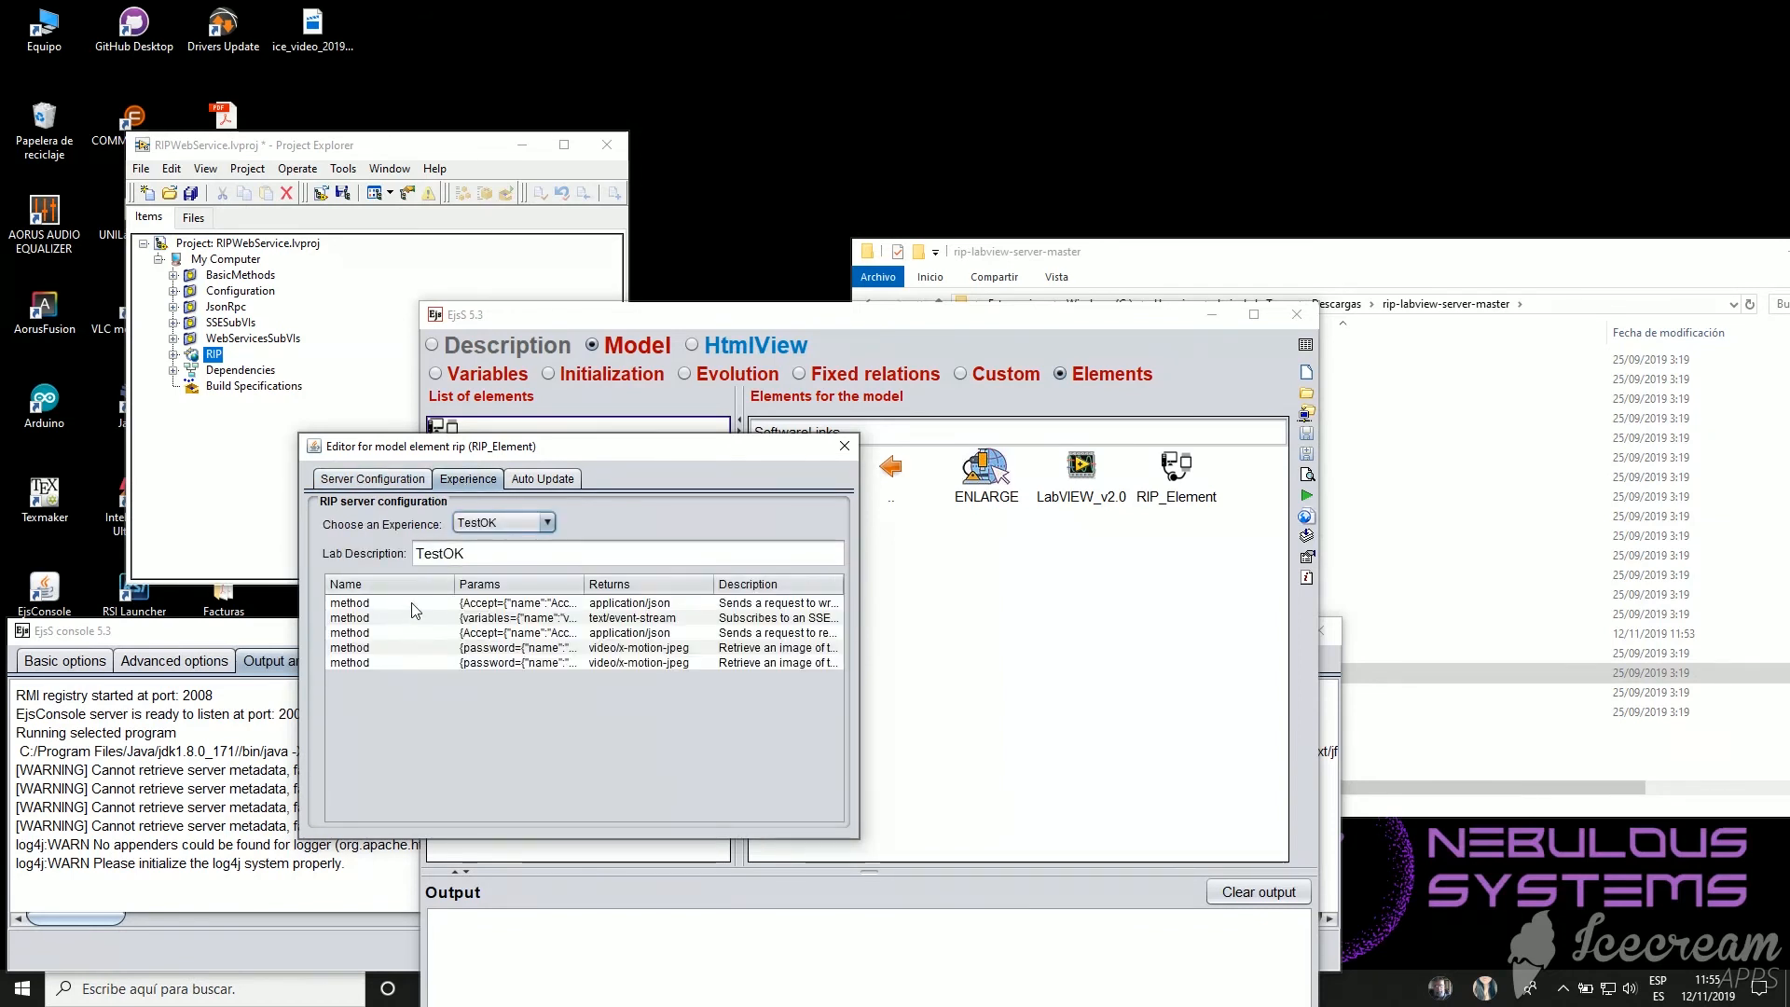
left_click(509, 532)
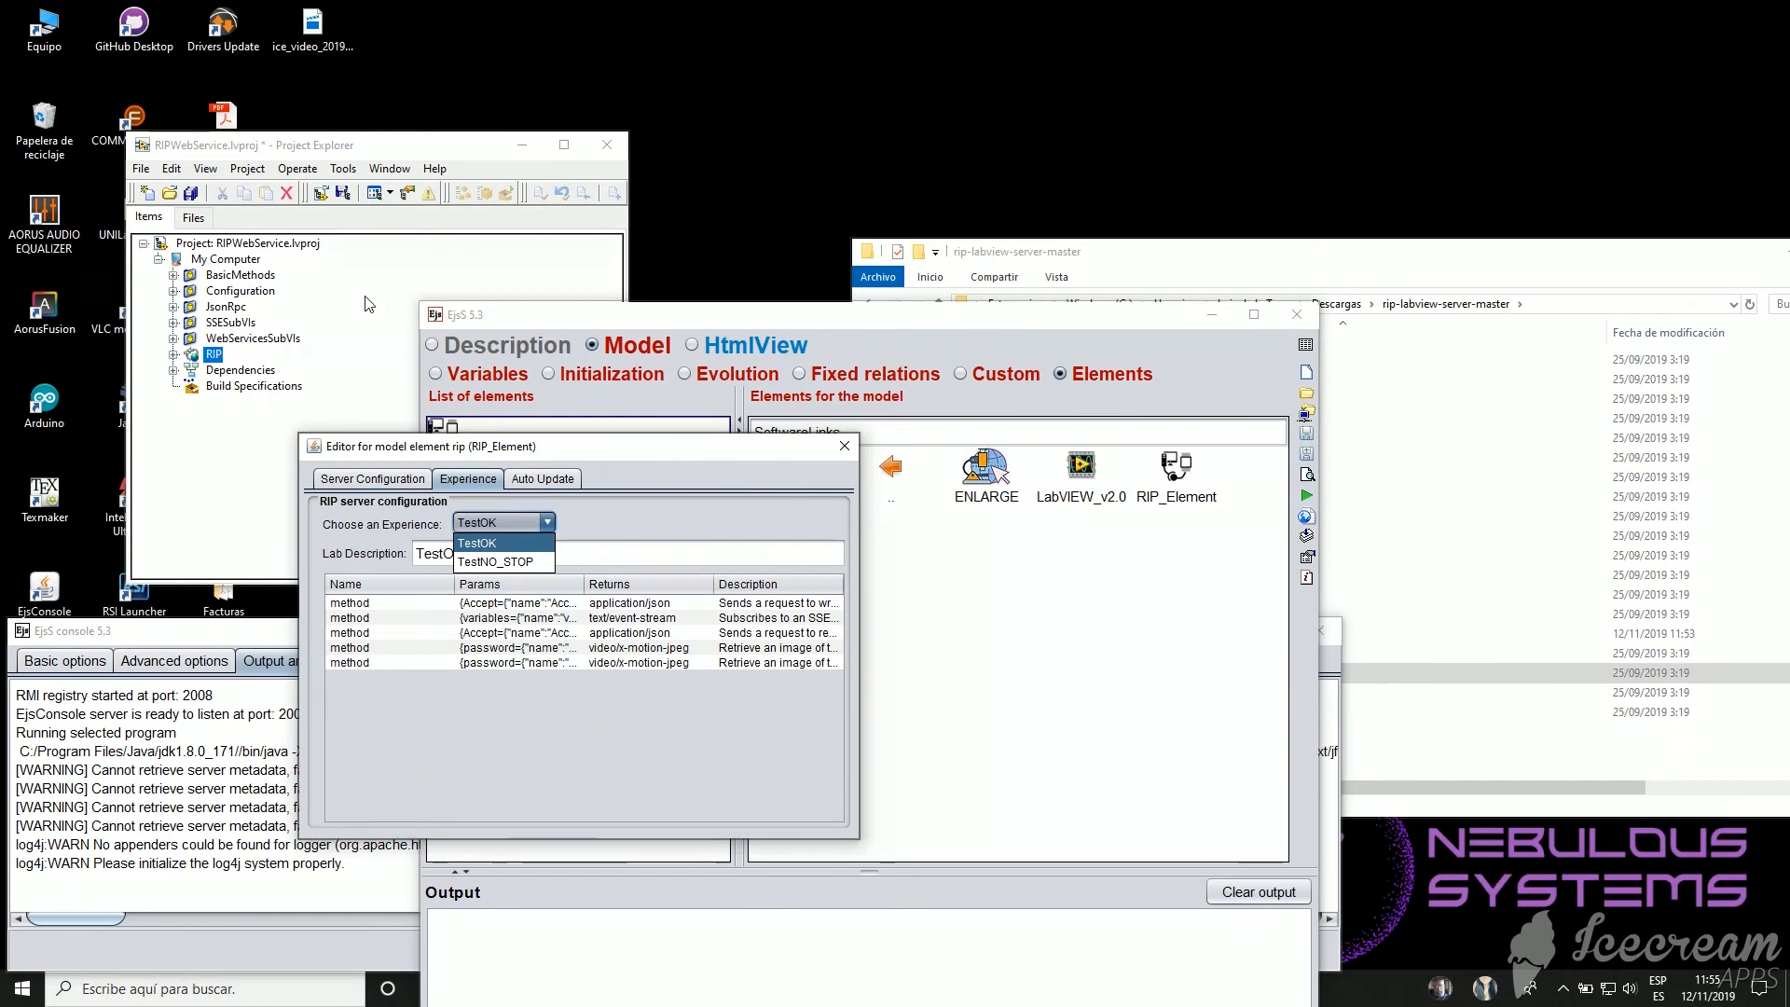
- In the LabVIEW project, locate JiLTestOK.vi in RIP's Private Content and open Global_Configurations.vi from the Configuration folder
left_click(173, 355)
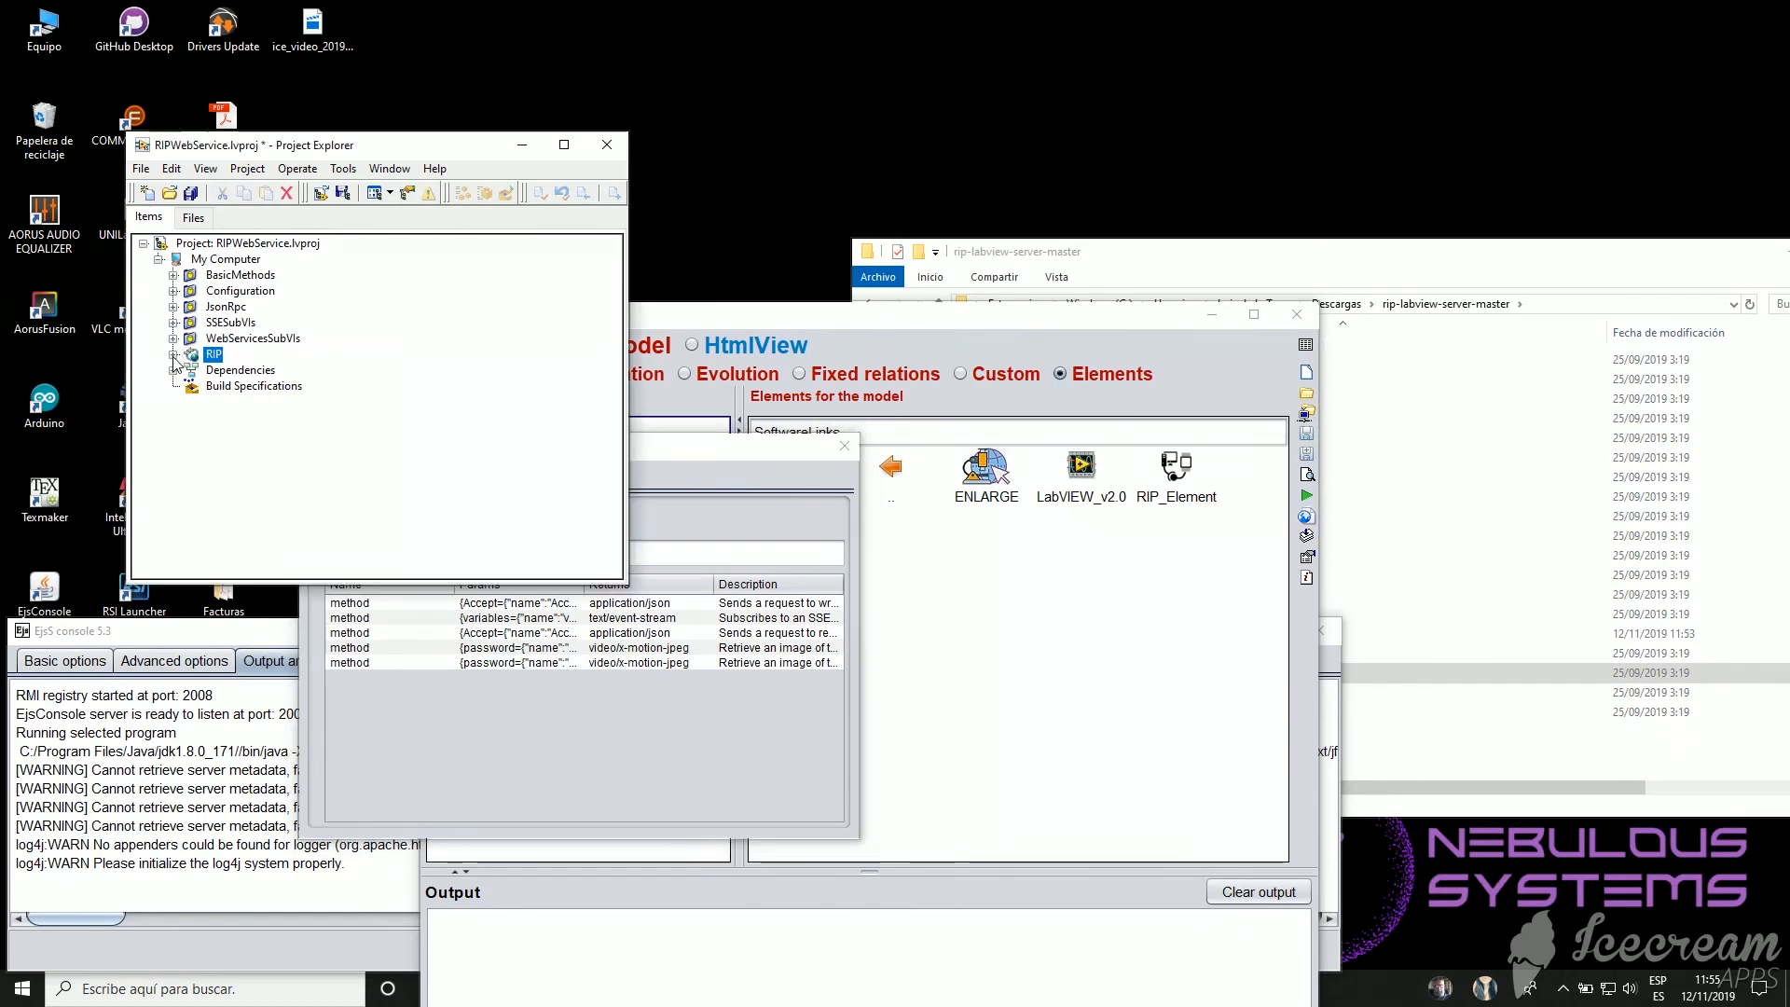
left_click(189, 370)
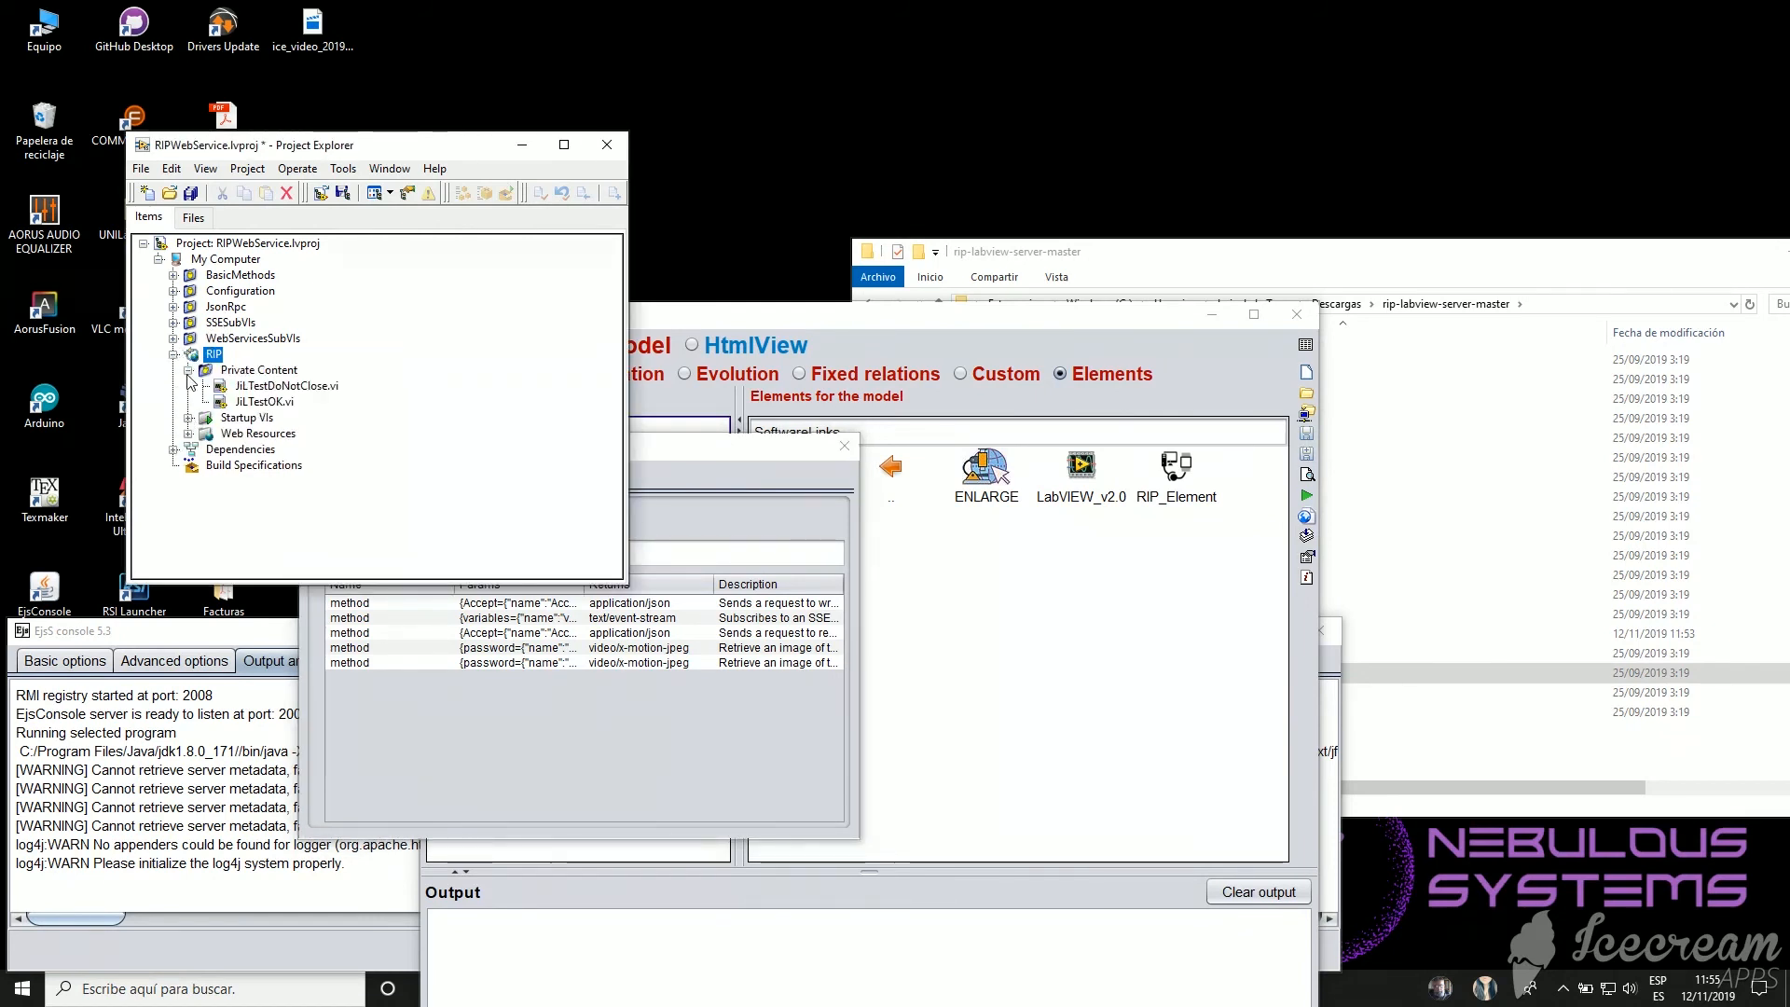
left_click(254, 402)
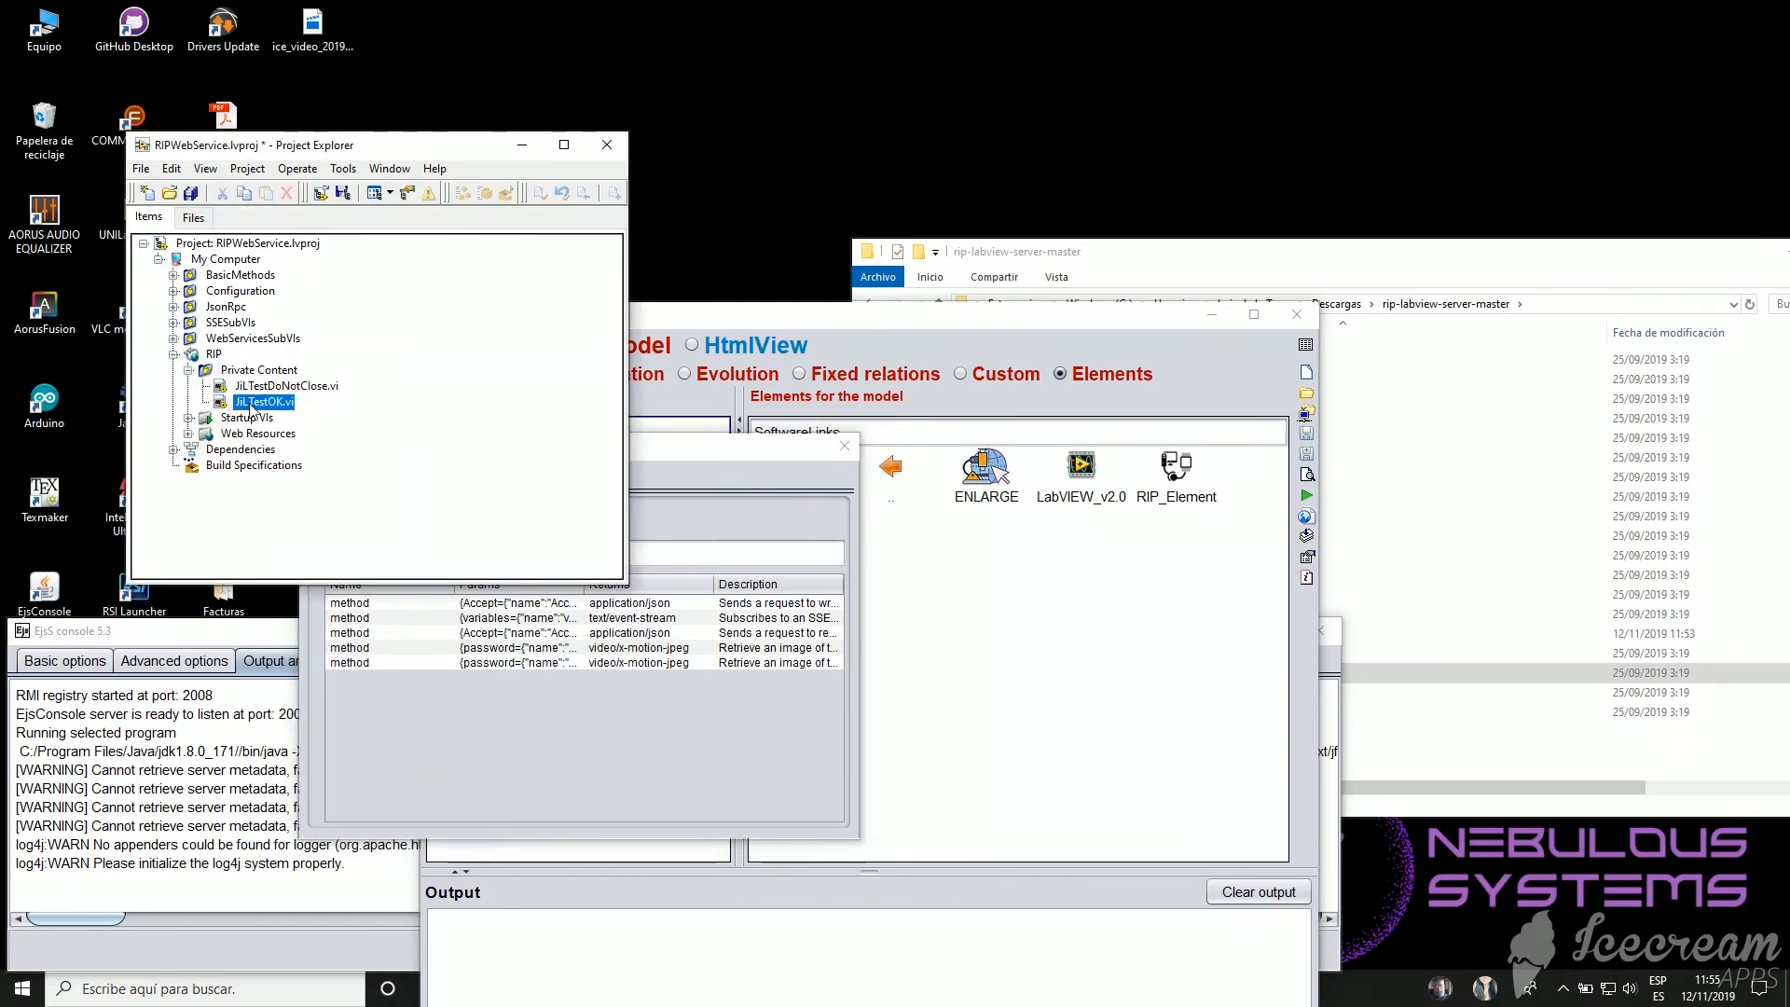
left_click(173, 291)
left_click(244, 307)
double_click(244, 308)
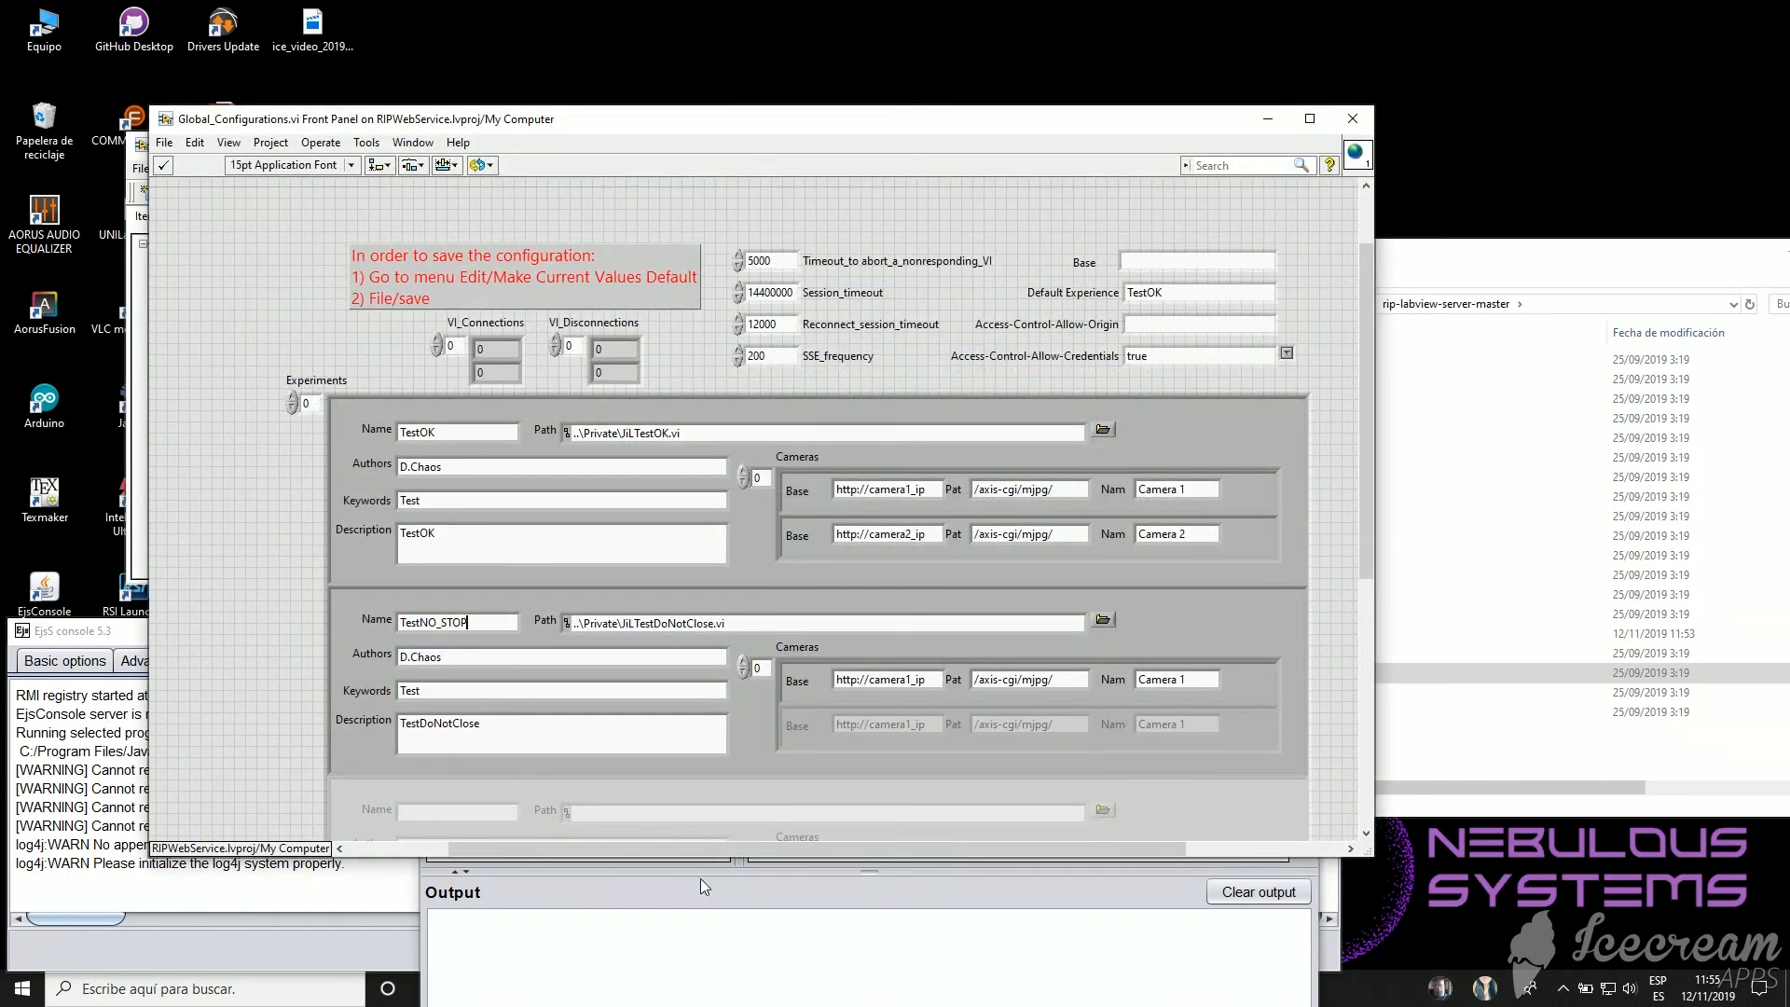
- Return to the rip element's editor in EjsS and choose TestOK as the experience
left_click(716, 918)
double_click(487, 432)
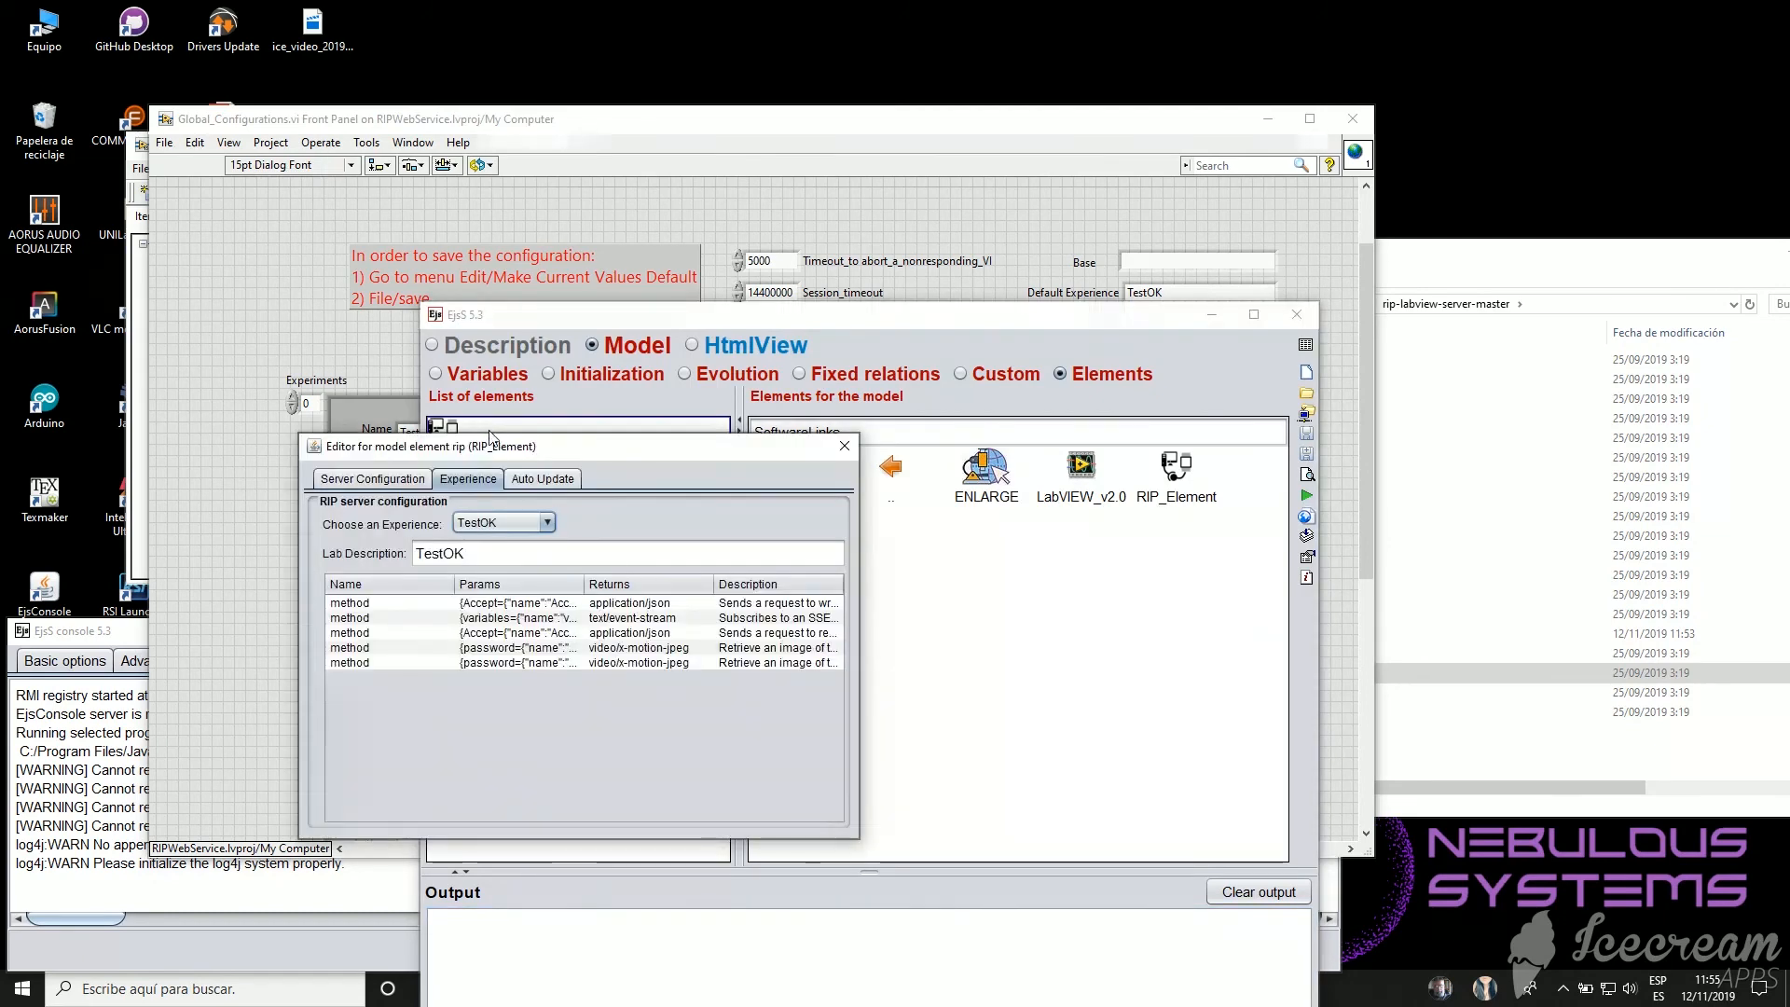
left_click(459, 522)
left_click(491, 558)
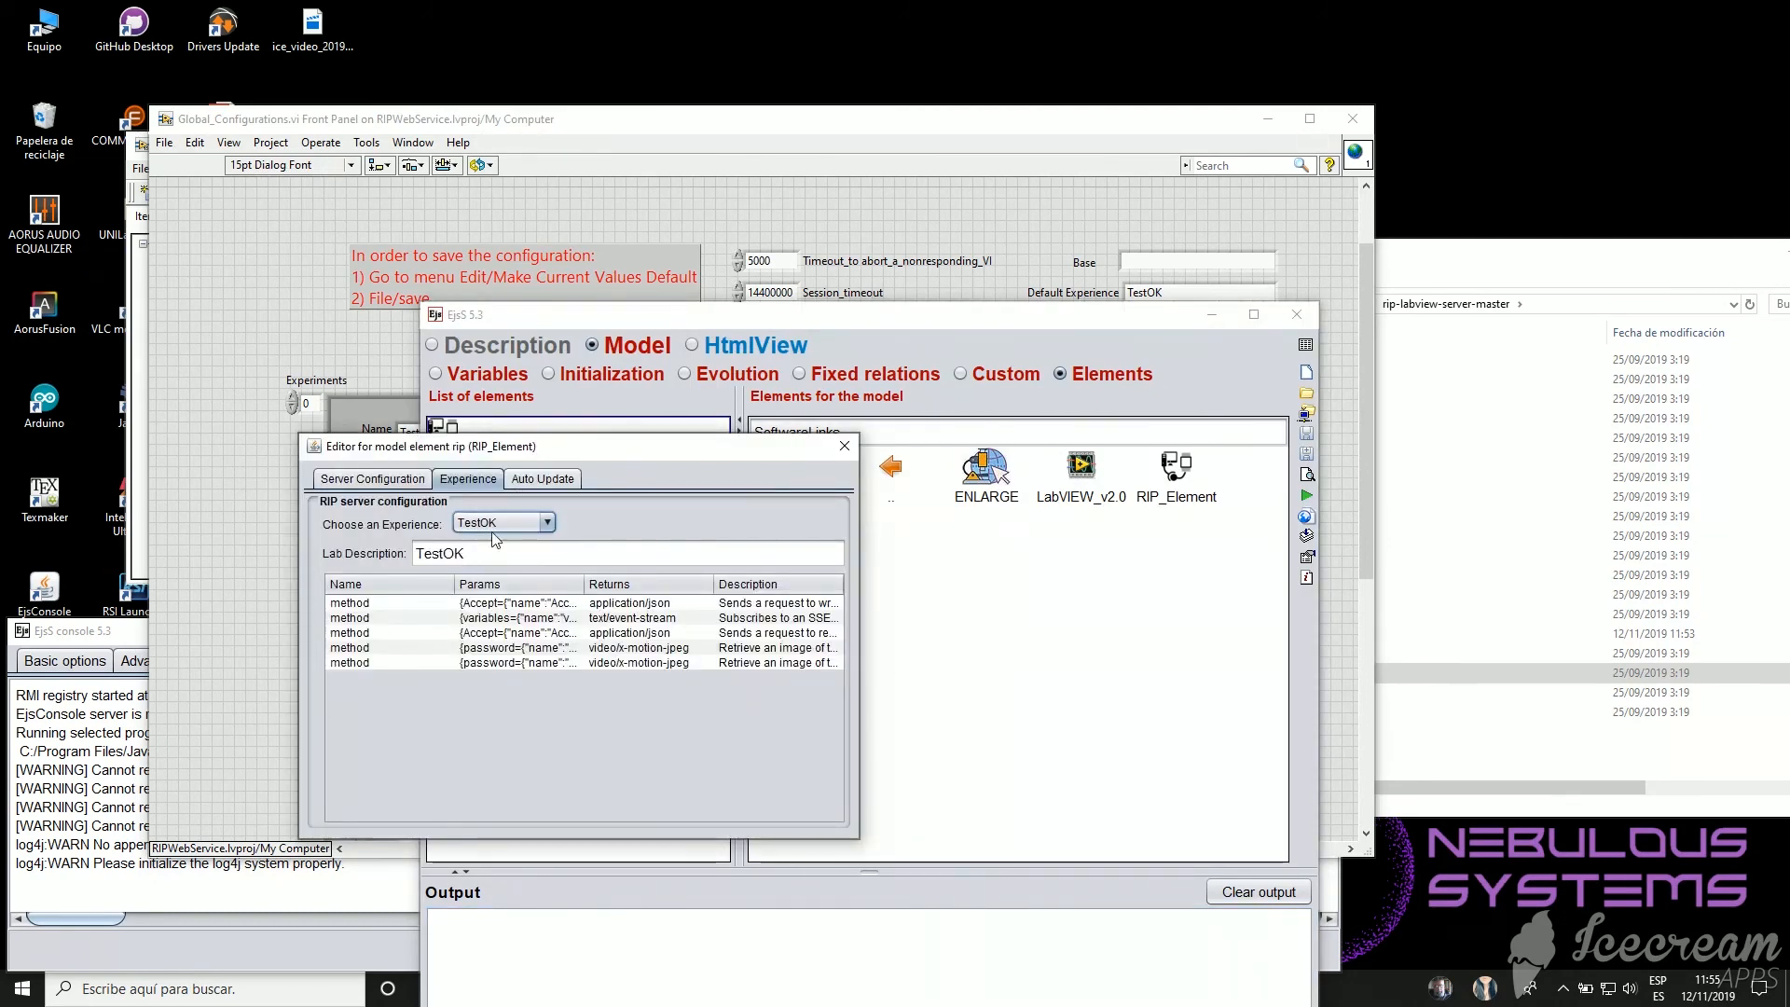
- Examine the server writable and readable variables available for automatic updating in the rip element's editor
left_click(543, 478)
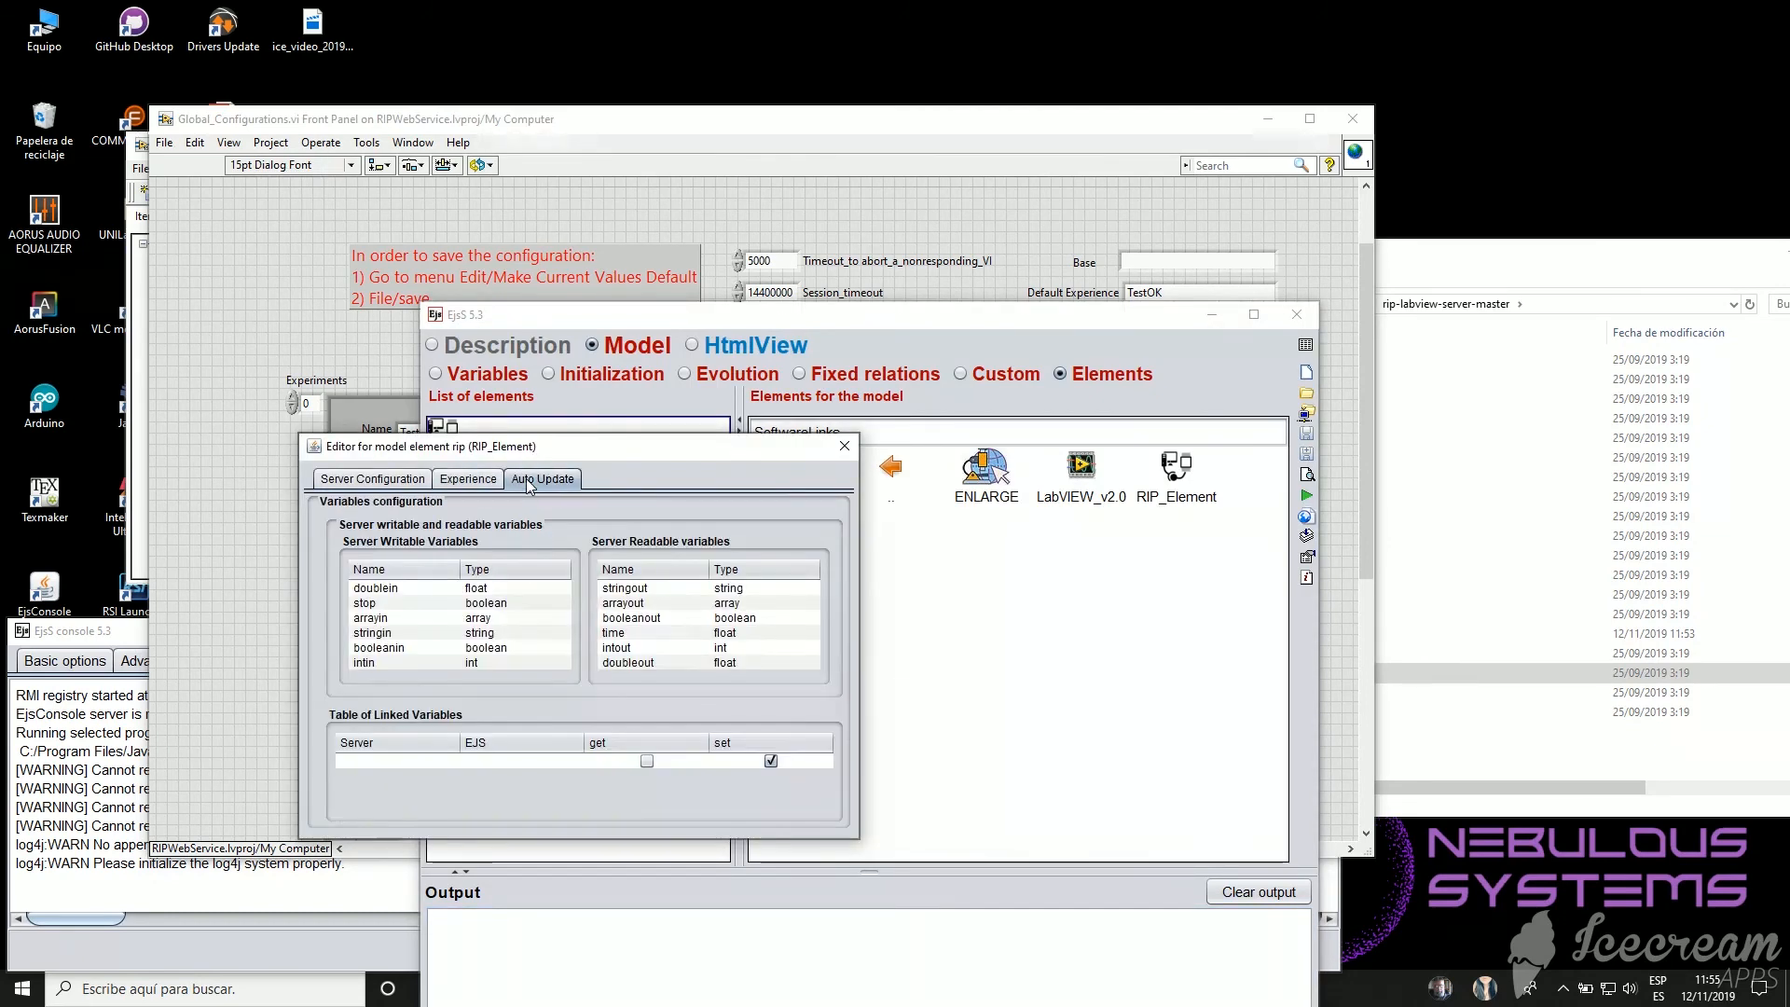
left_click(388, 593)
left_click(650, 592)
left_click(389, 608)
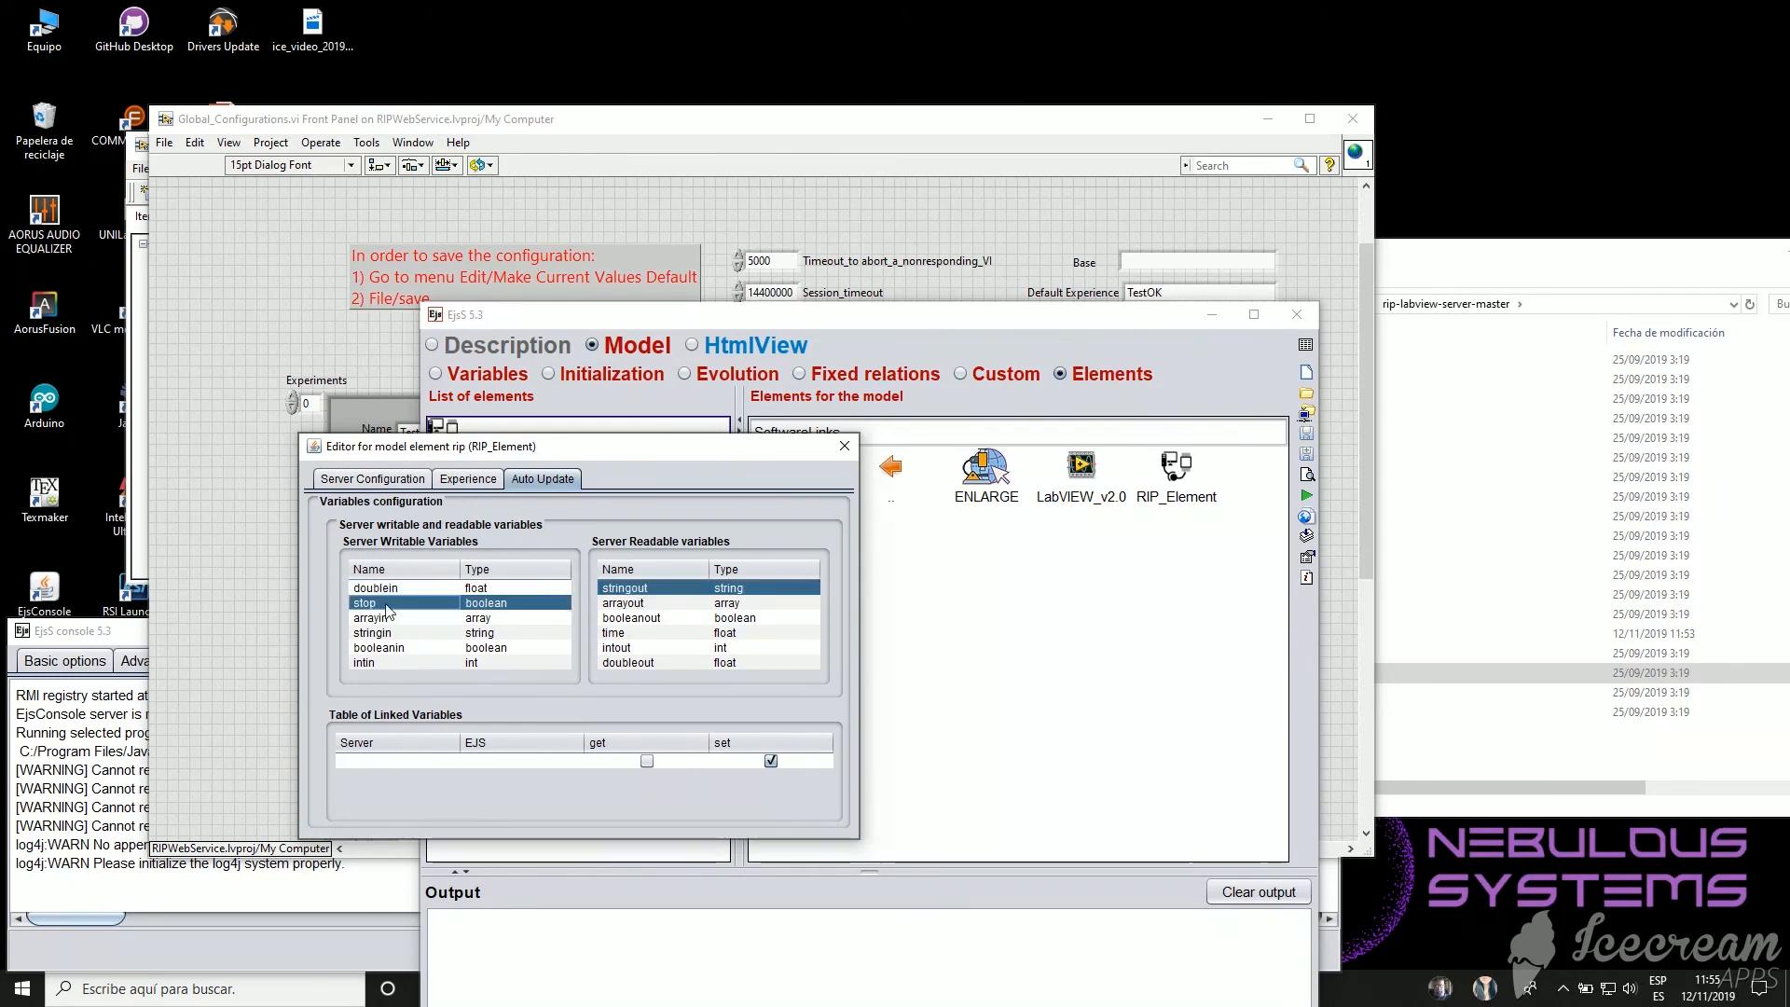
left_click(642, 604)
left_click(447, 618)
left_click(628, 618)
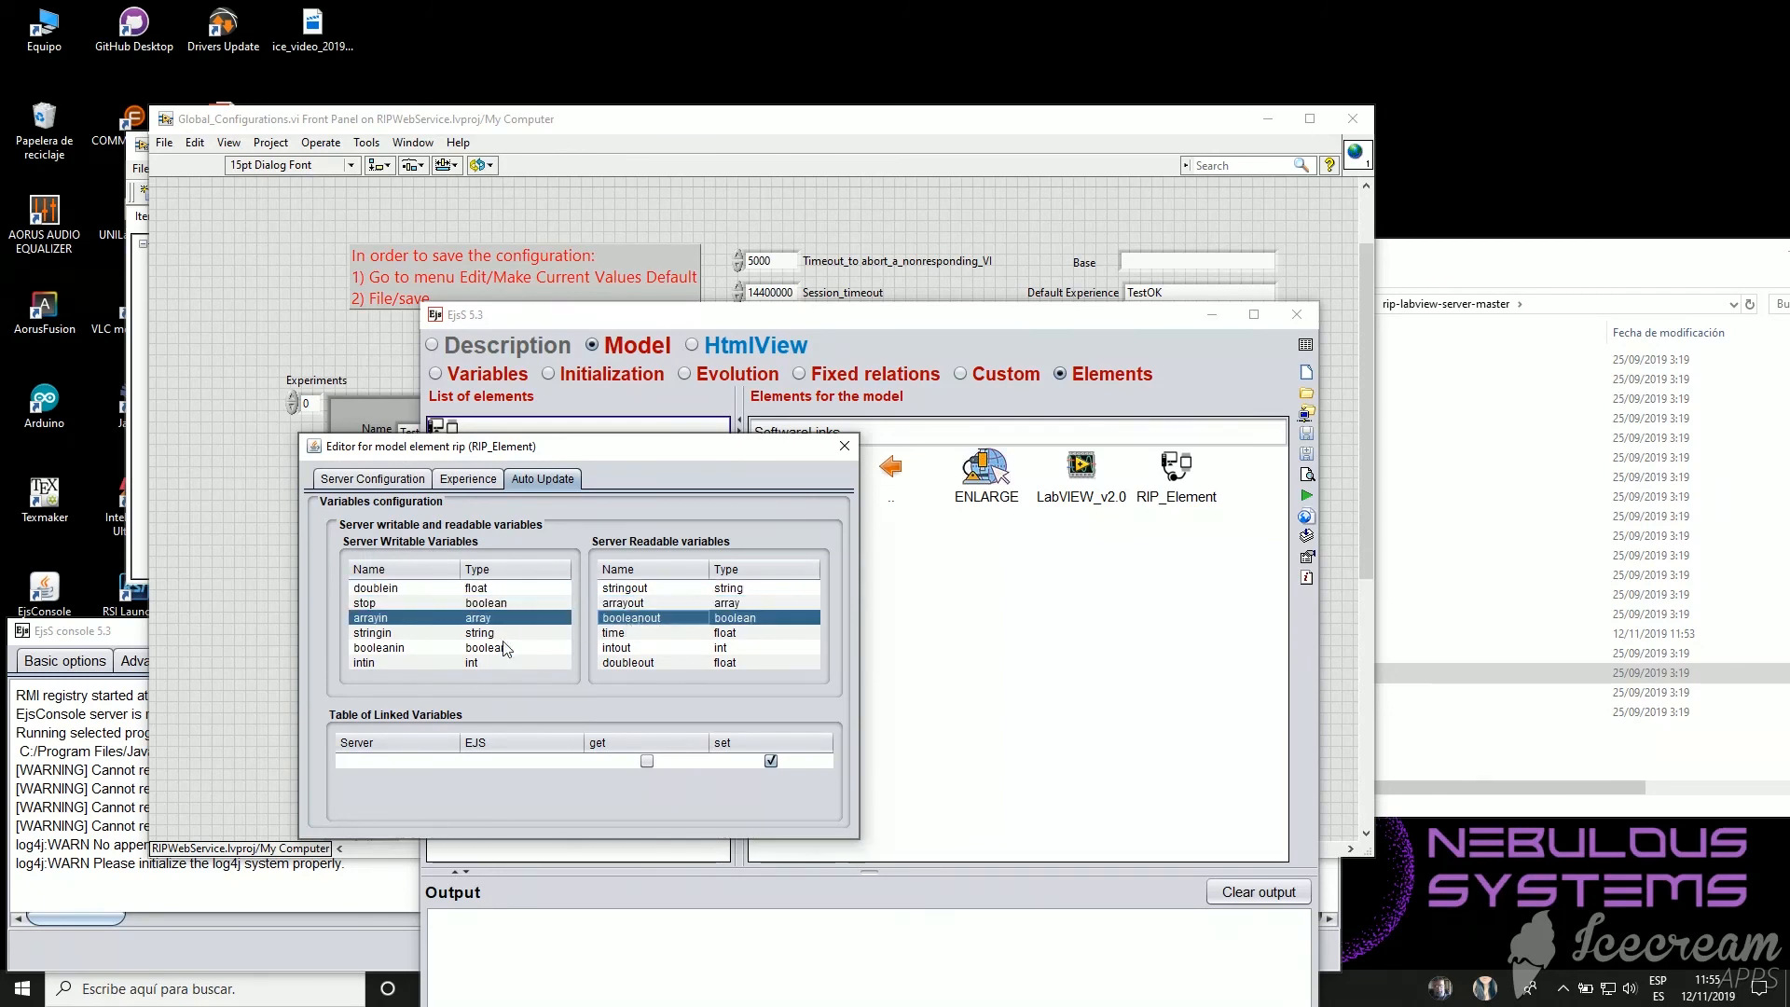
left_click(426, 634)
left_click(664, 634)
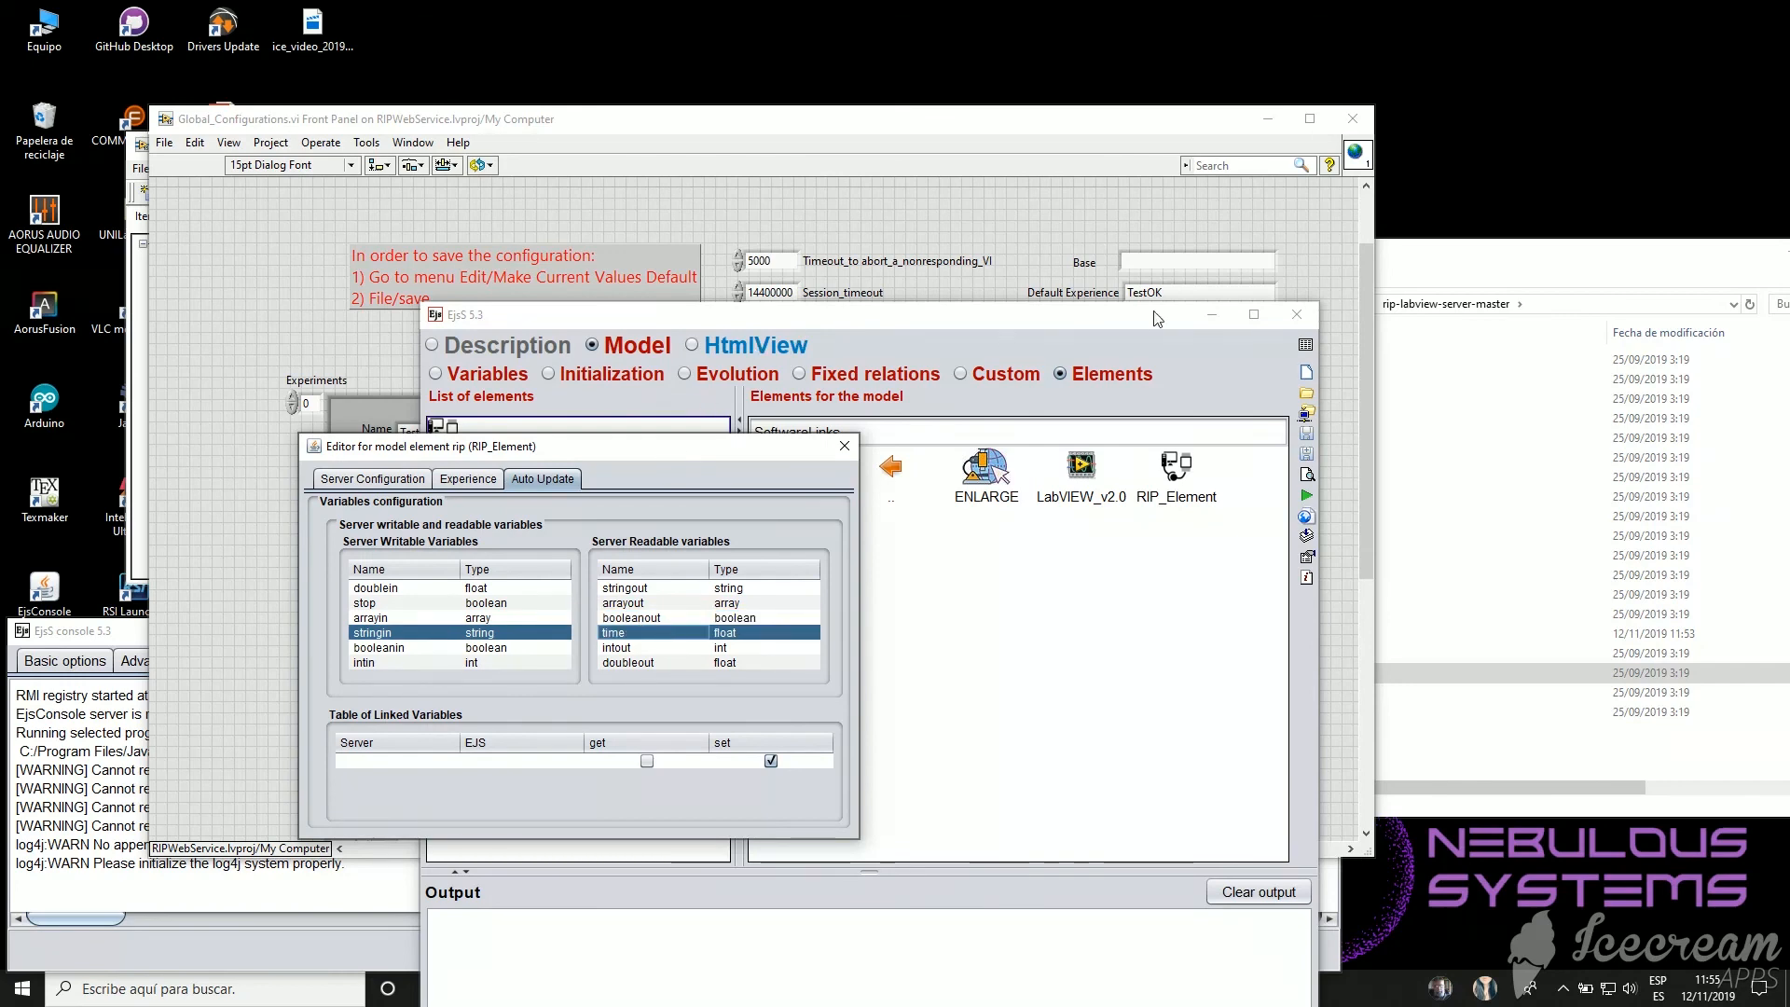
- Minimize the EjsS simulation window and close the Global_Configurations.vi front panel in LabVIEW
left_click(1211, 316)
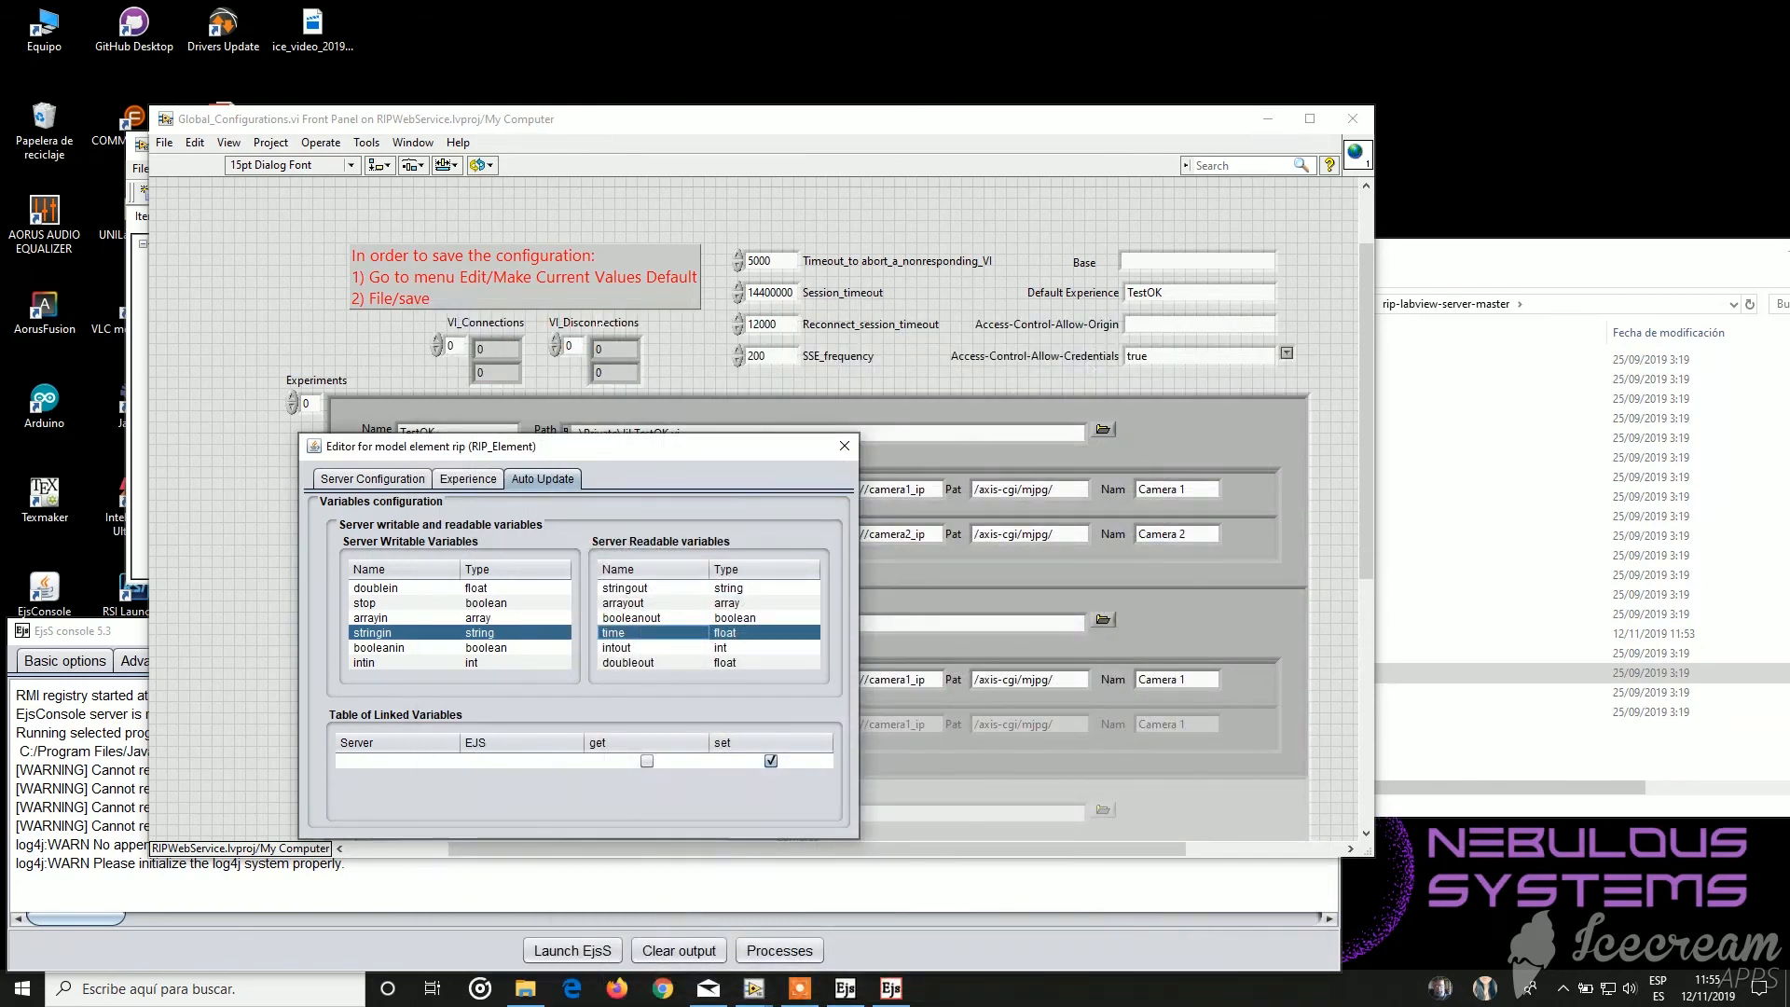
left_click(528, 277)
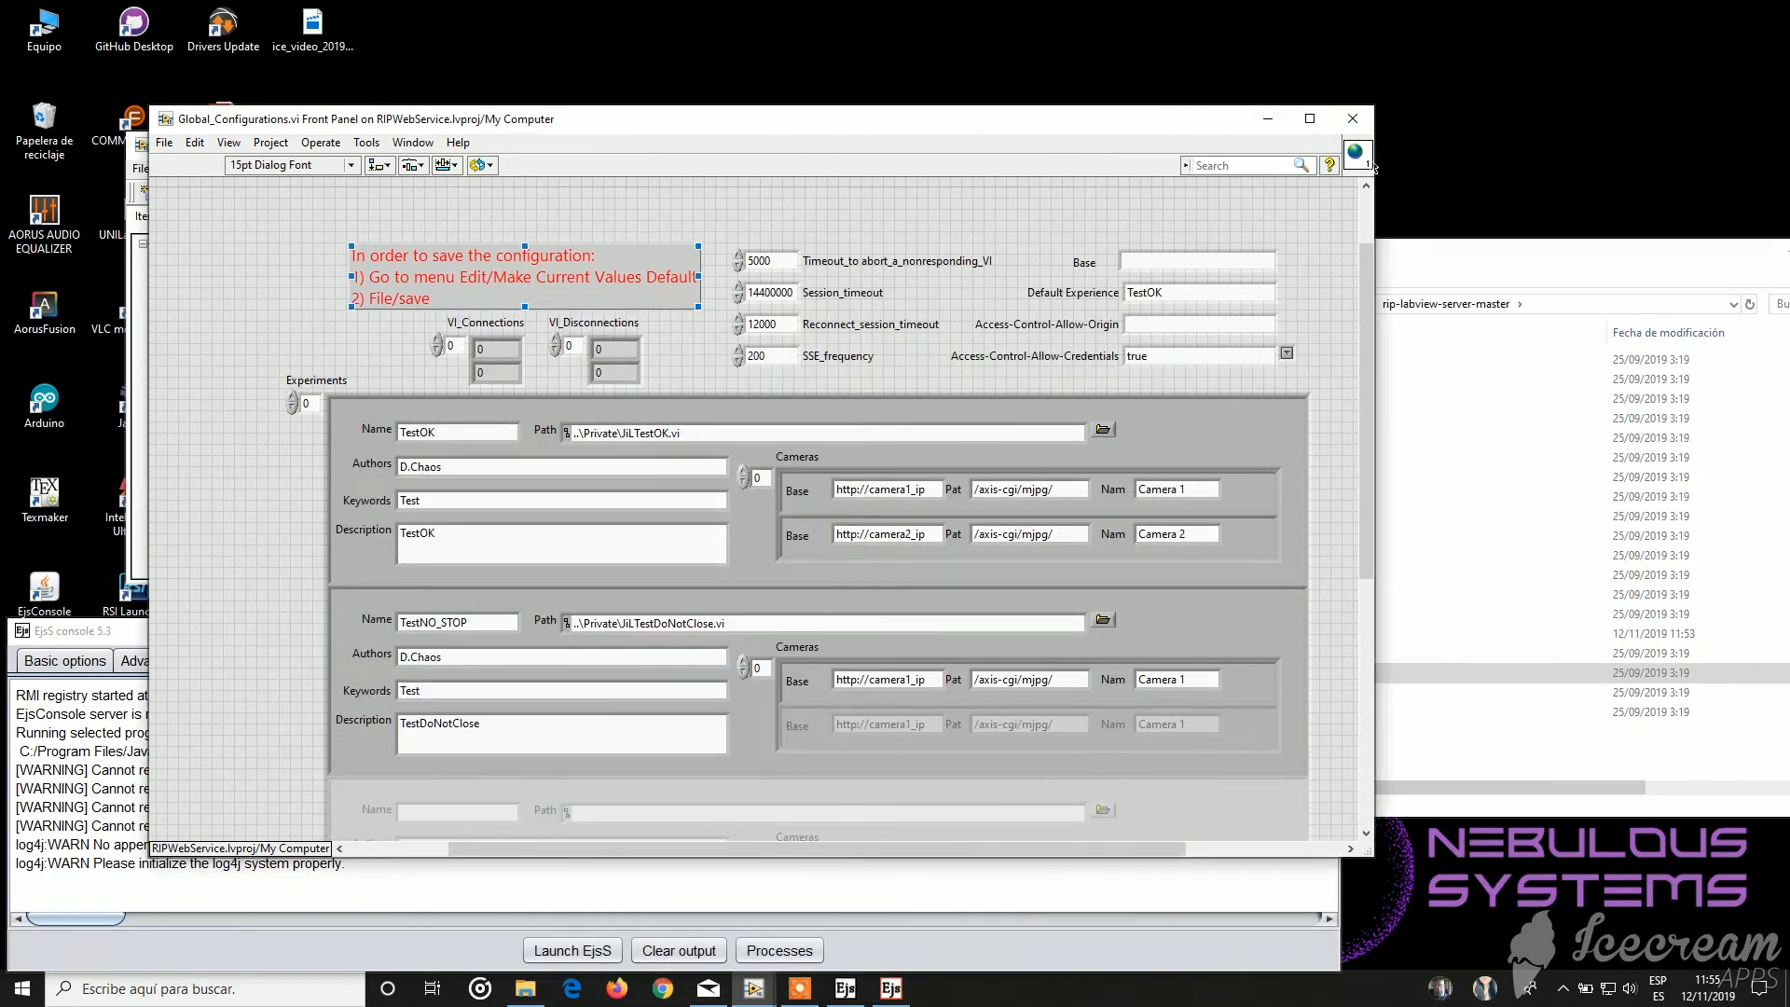
left_click(1351, 118)
- Open the JiLTestOK.vi front panel and place the rip element's editor beside it for comparison
double_click(272, 419)
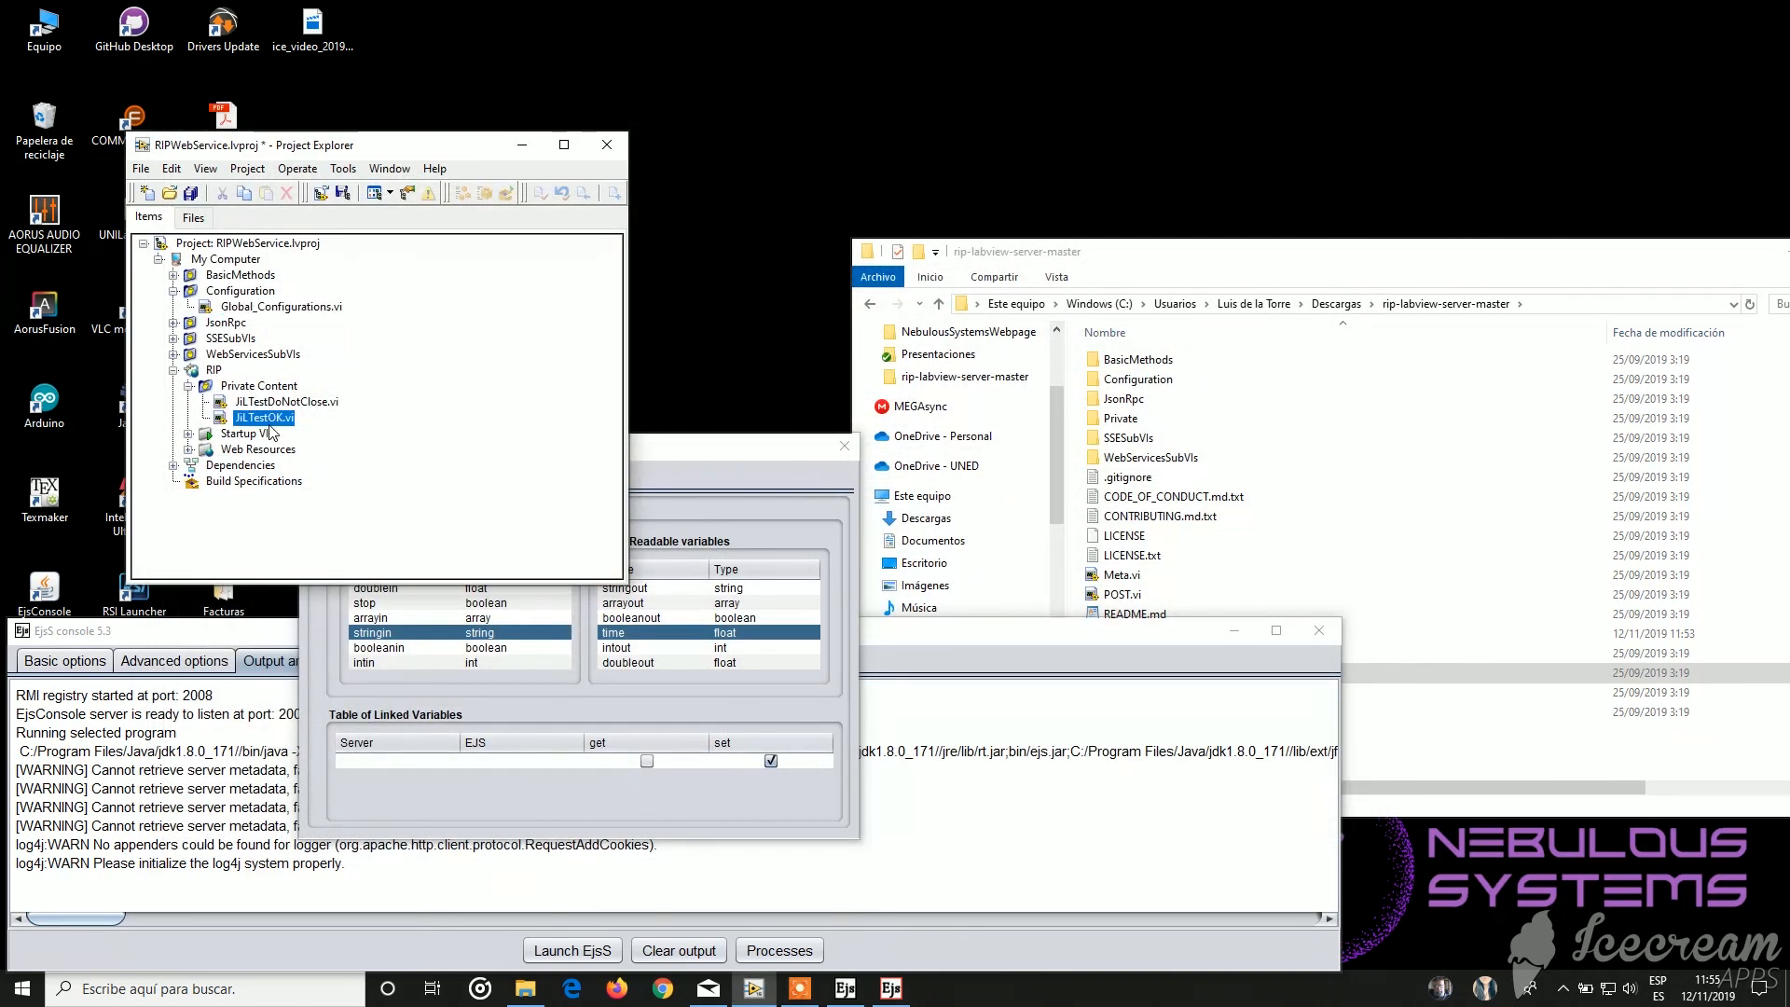
left_click_drag(780, 449, 1194, 194)
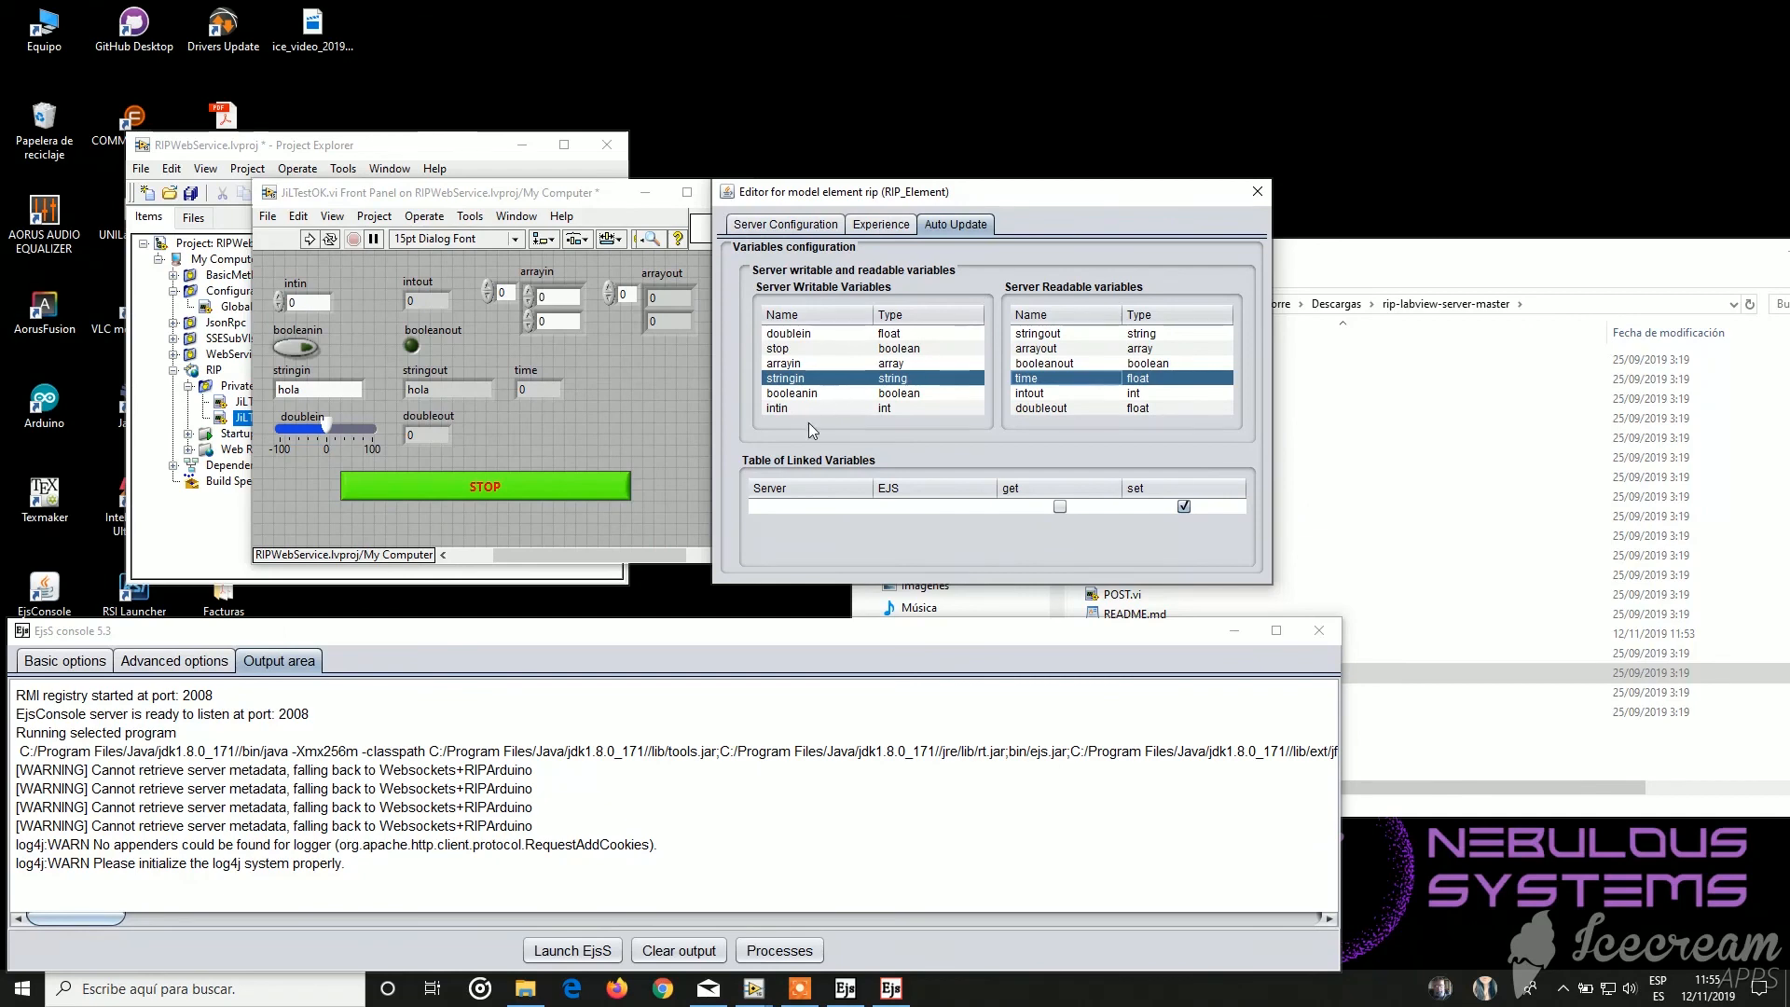